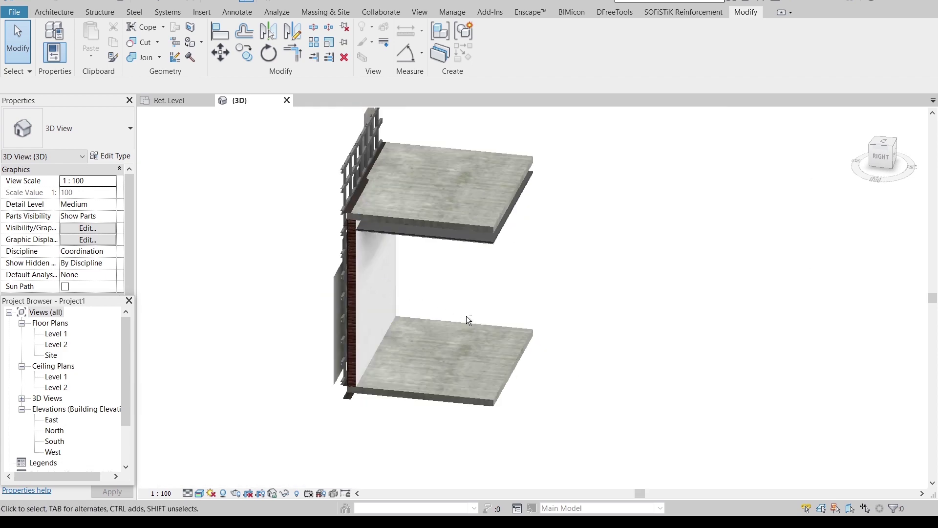
- Inspect the ceiling, floor slabs, brick wall and cladding frame of the facade model from several angles
left_click(880, 158)
middle_click_drag(399, 162, 494, 187, "shift")
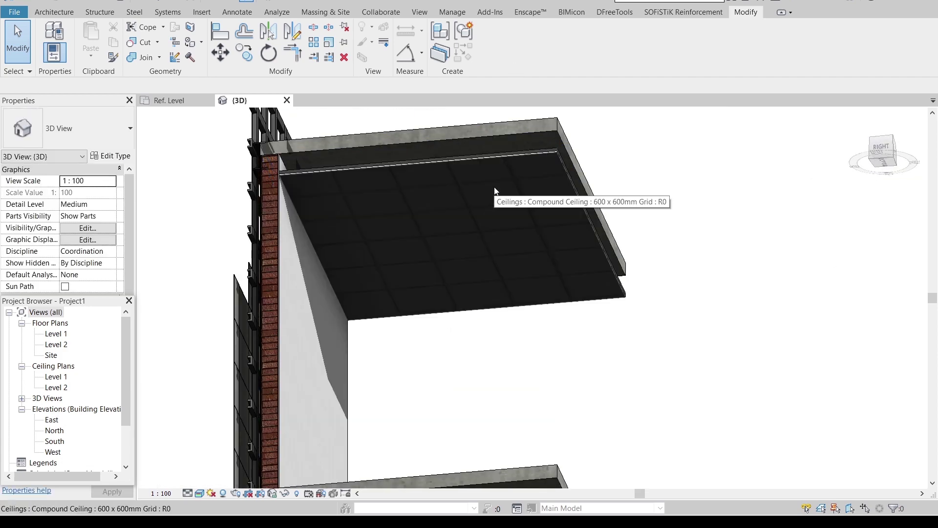
left_click(466, 230)
middle_click_drag(465, 230, 661, 318, "shift")
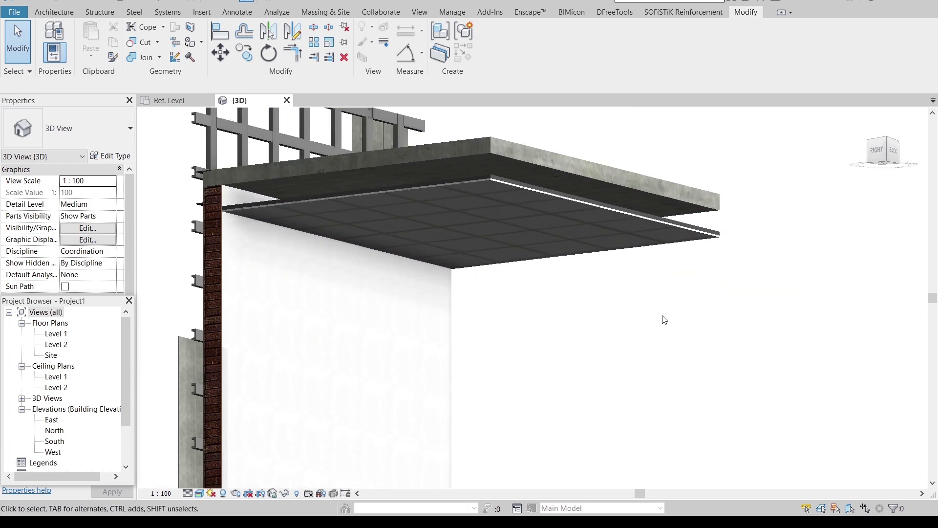
scroll(664, 320, "down", 3)
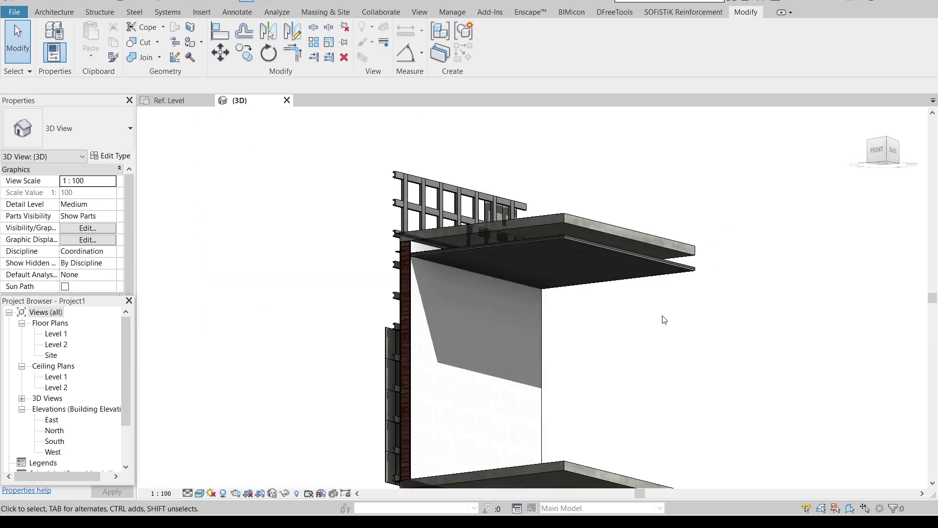
middle_click_drag(663, 327, 560, 308, "shift")
- Create a new project based on the Architectural Template
key("ctrl+n")
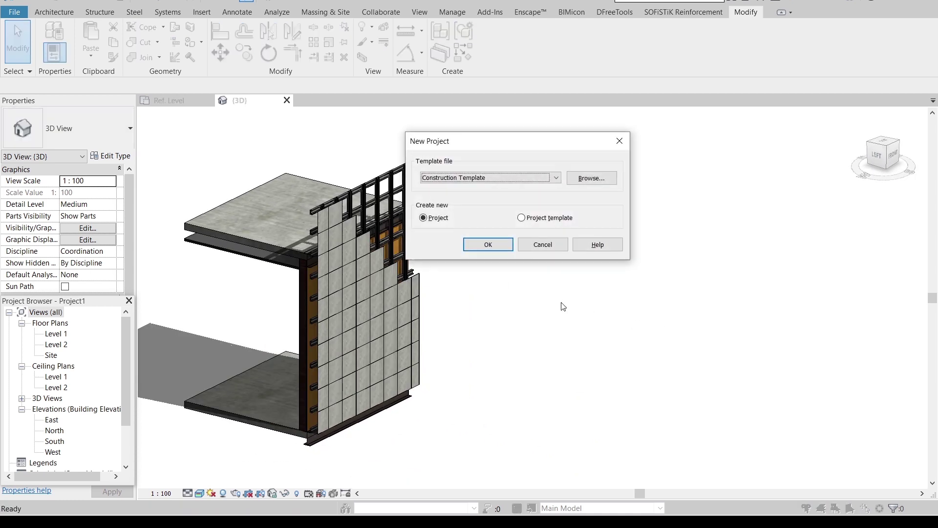
left_click(531, 178)
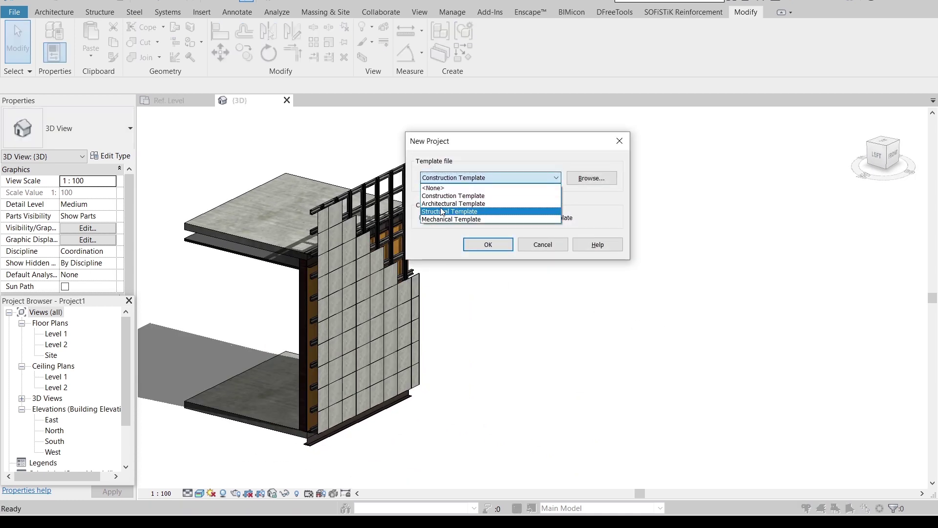
left_click(483, 204)
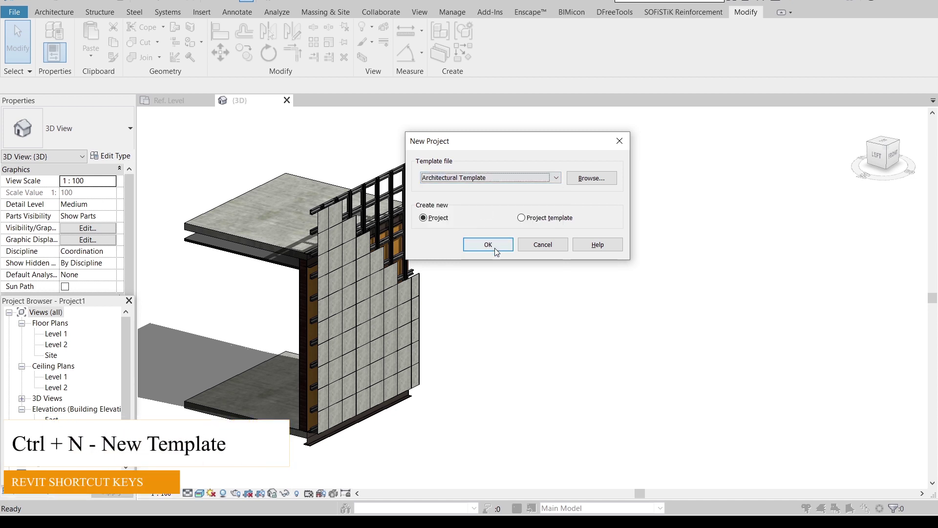
left_click(492, 246)
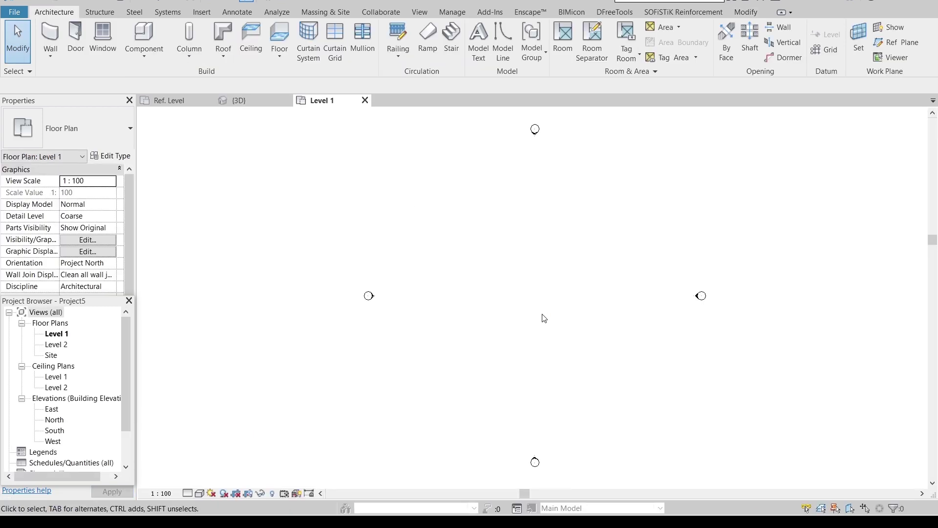
- Create a new family from the Metric Profile-Mullion.rft template in the English folder of Family Templates
left_click(14, 13)
mouse_move(60, 61)
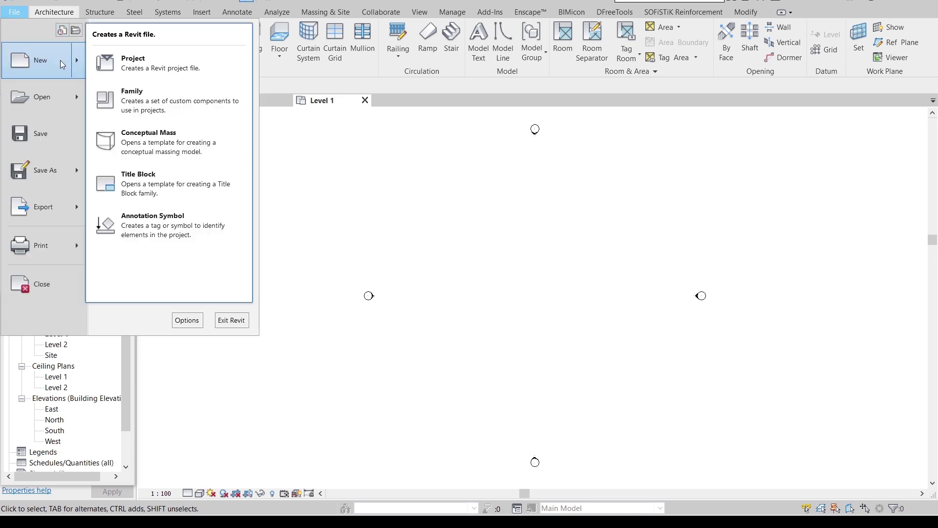
left_click(129, 95)
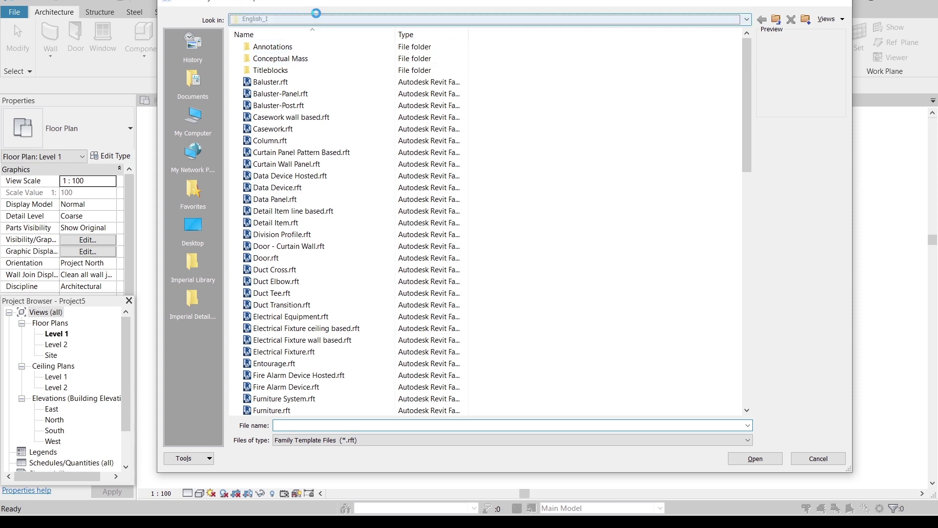
left_click(316, 15)
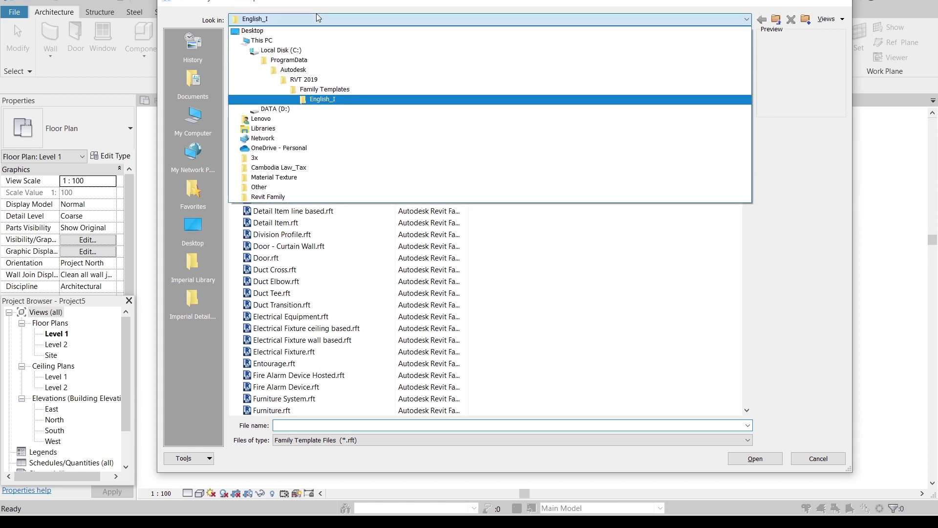
left_click(337, 91)
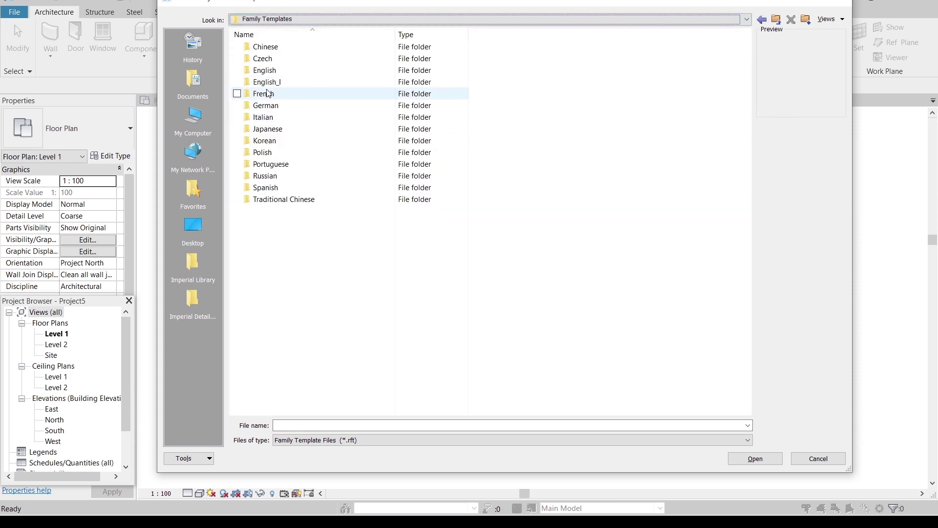
double_click(266, 69)
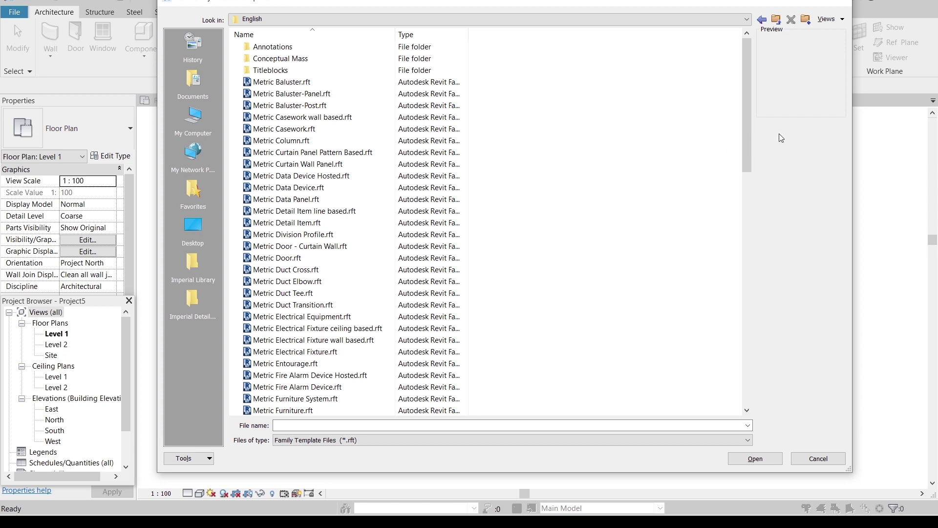
left_click_drag(749, 148, 785, 377)
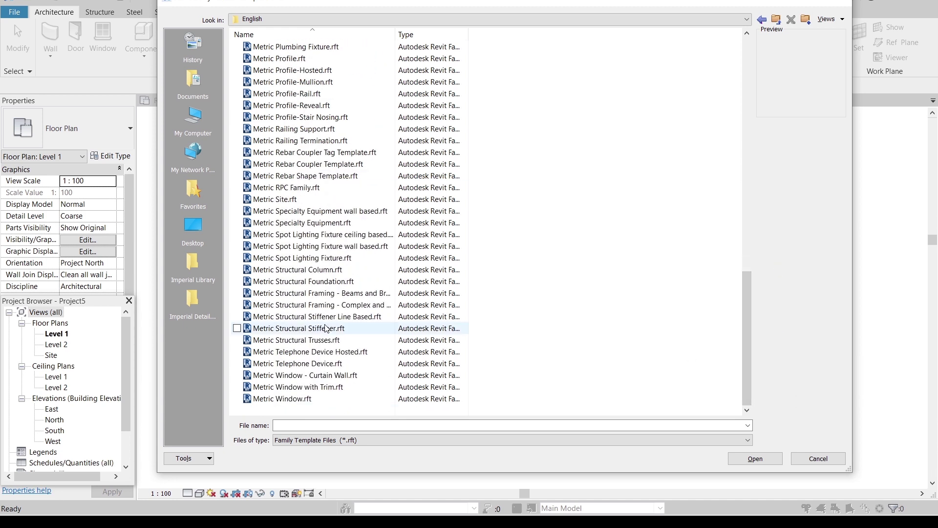
scroll(320, 158, "up", 1)
left_click(258, 119)
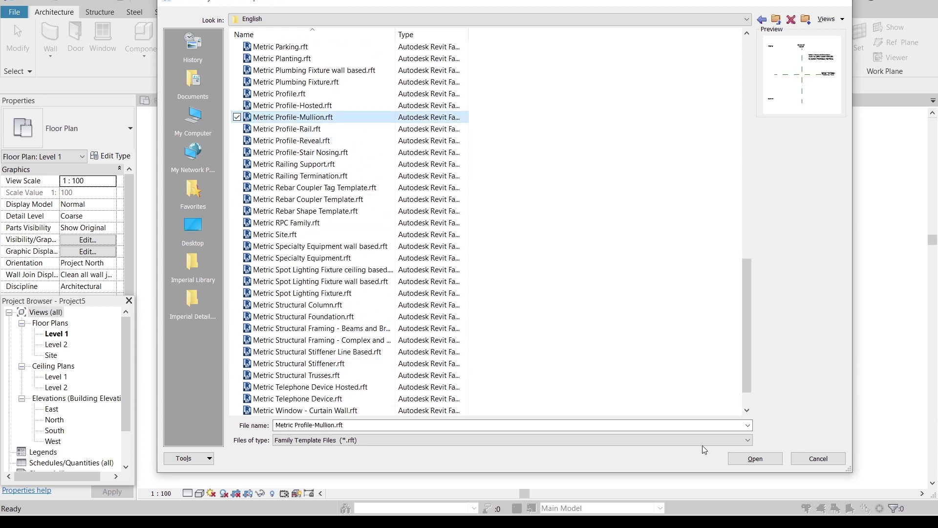
left_click(755, 458)
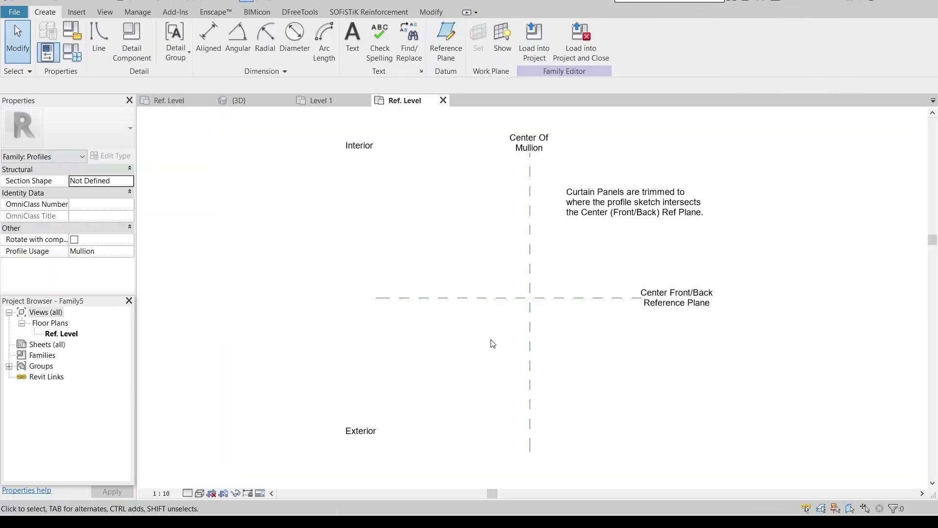
- Add vertical reference planes offset 50 mm to both sides of the Center Of Mullion plane
middle_click_drag(493, 344, 518, 362)
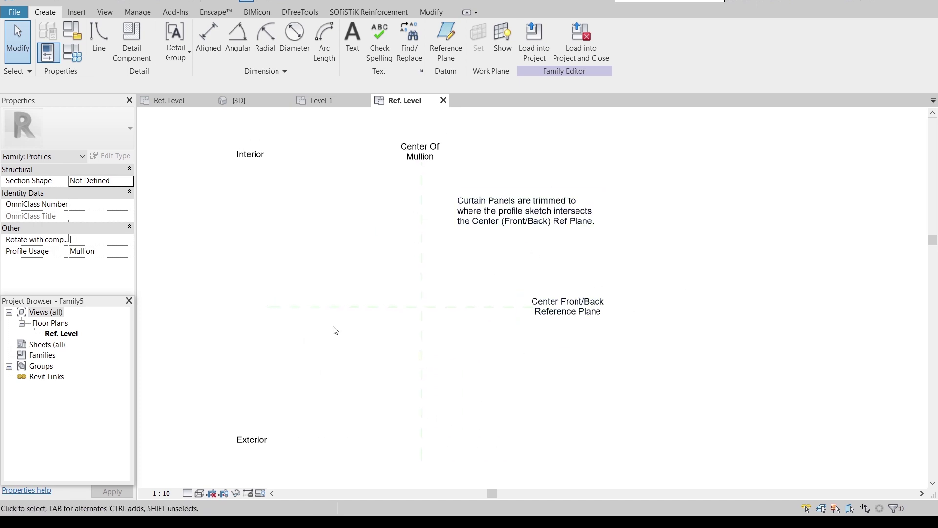
key("r")
key("p")
scroll(363, 328, "up", 2)
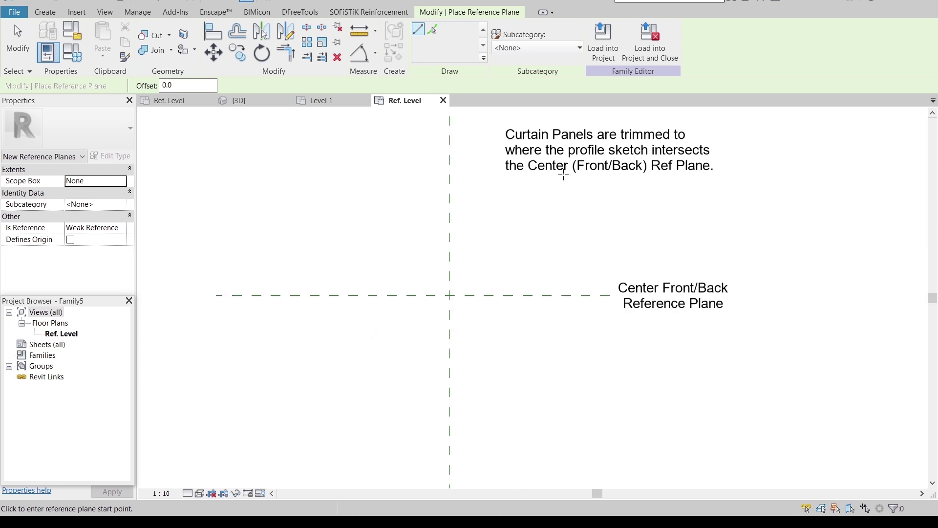
left_click(431, 30)
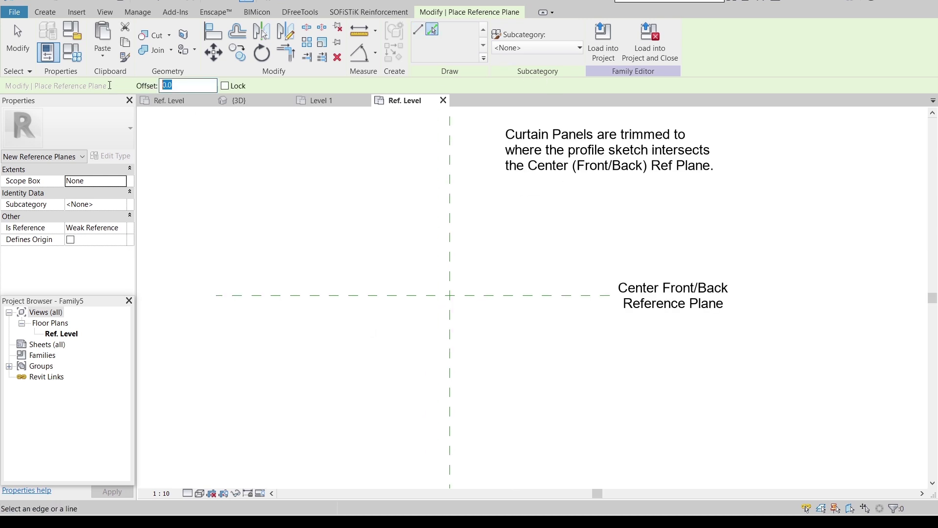
type("50")
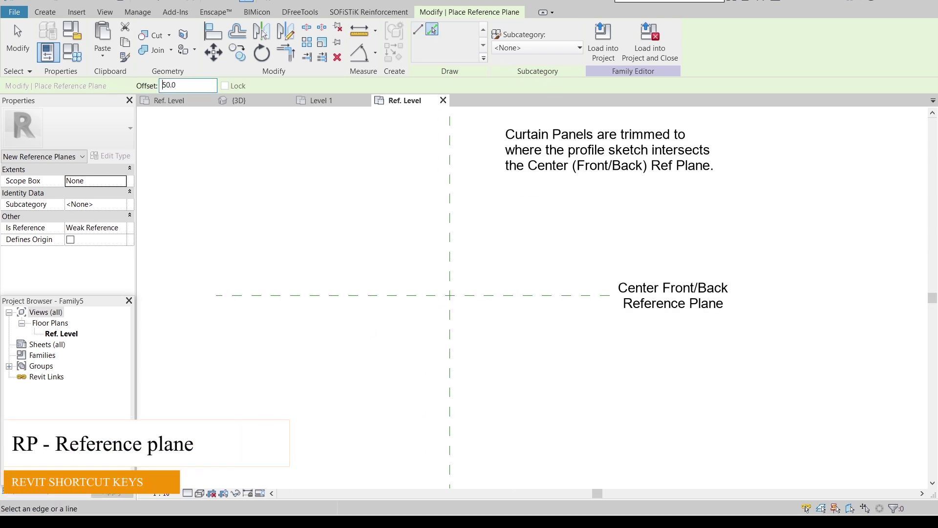
left_click(445, 269)
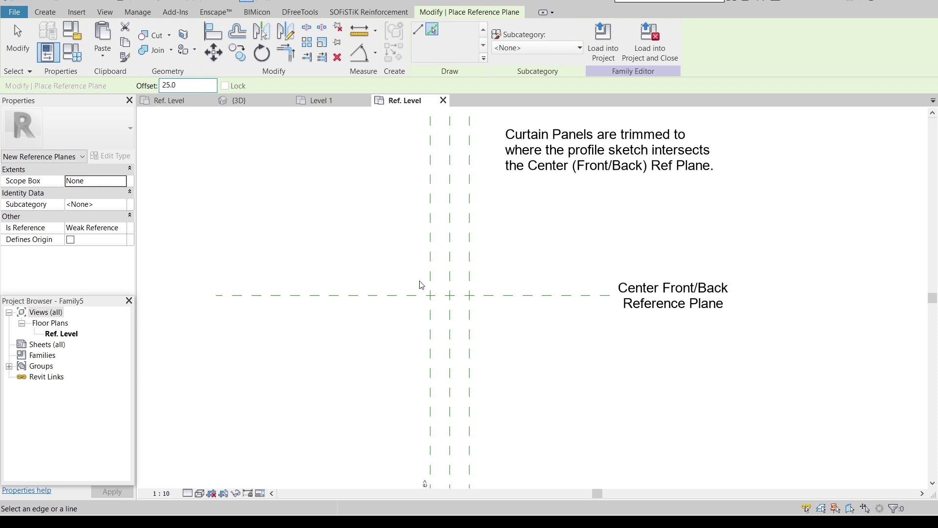
- Add horizontal reference planes offset 25 mm above and below the Center Front/Back reference plane
left_click(421, 294)
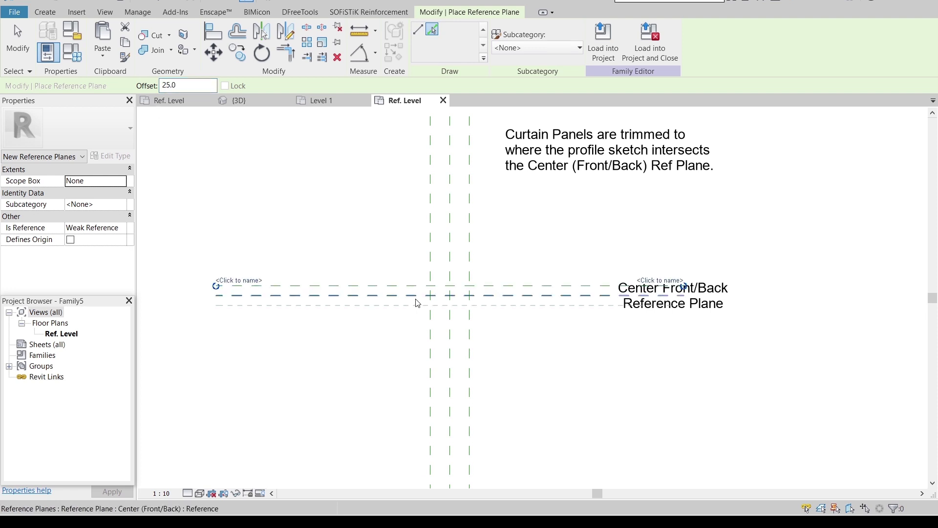
left_click(418, 302)
key("Escape")
key("Escape")
scroll(482, 325, "up", 5)
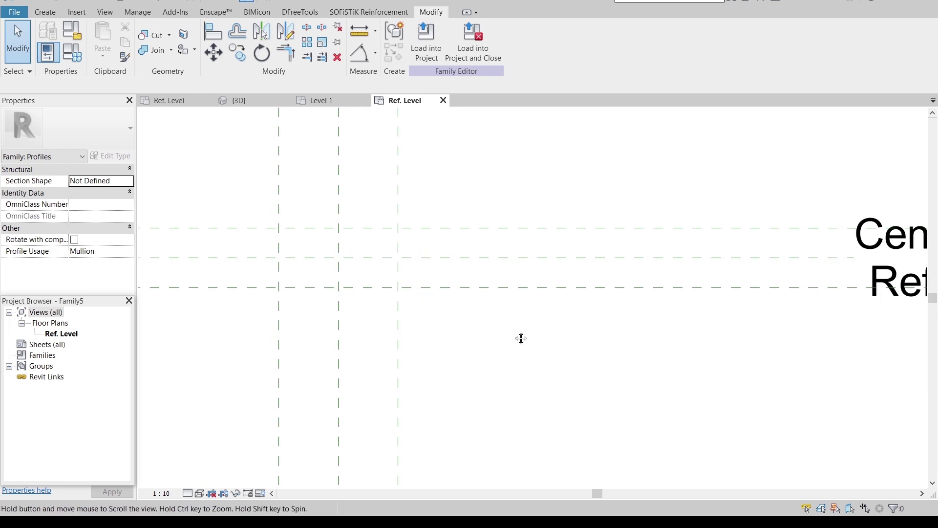
middle_click_drag(520, 338, 555, 344)
left_click(49, 13)
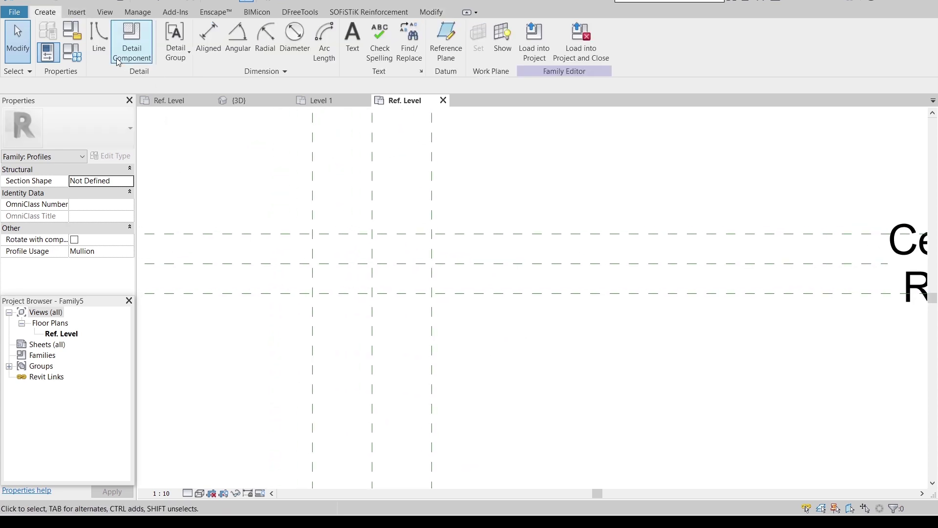
left_click(100, 43)
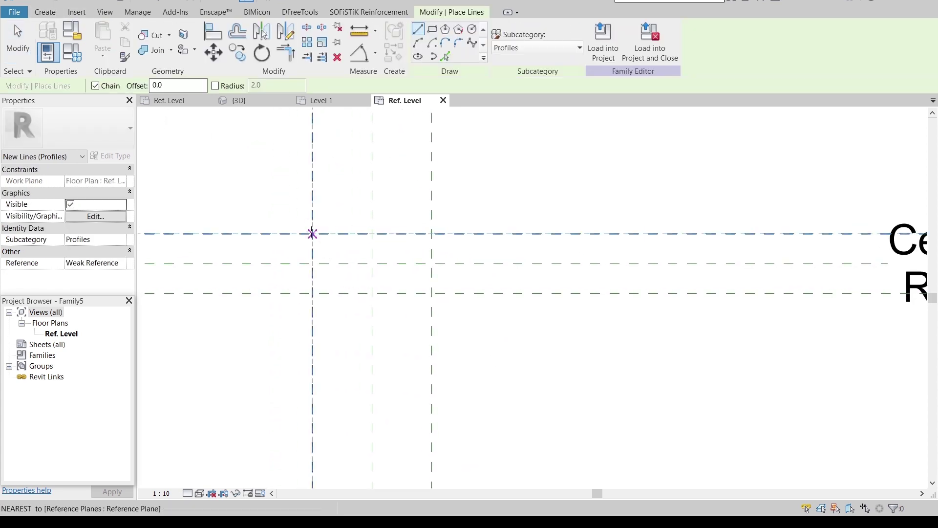
left_click(312, 233)
left_click(312, 299)
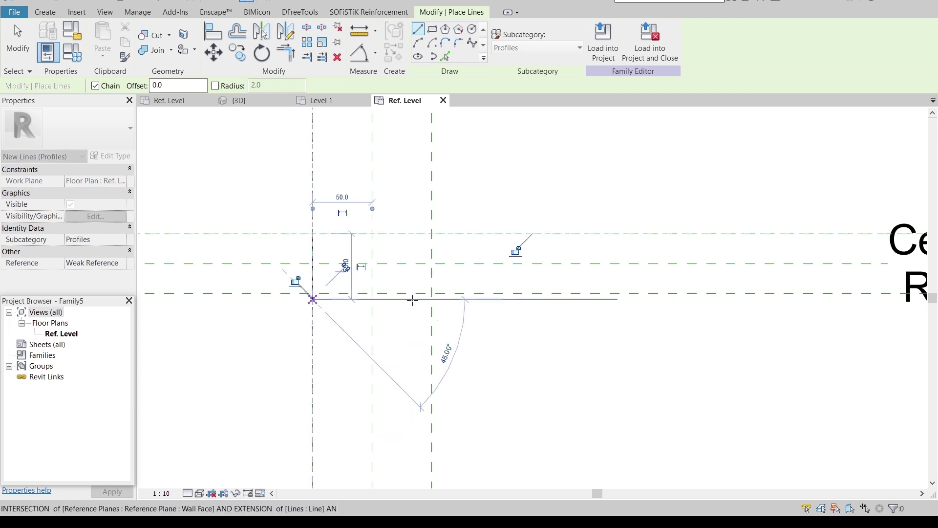
key("Escape")
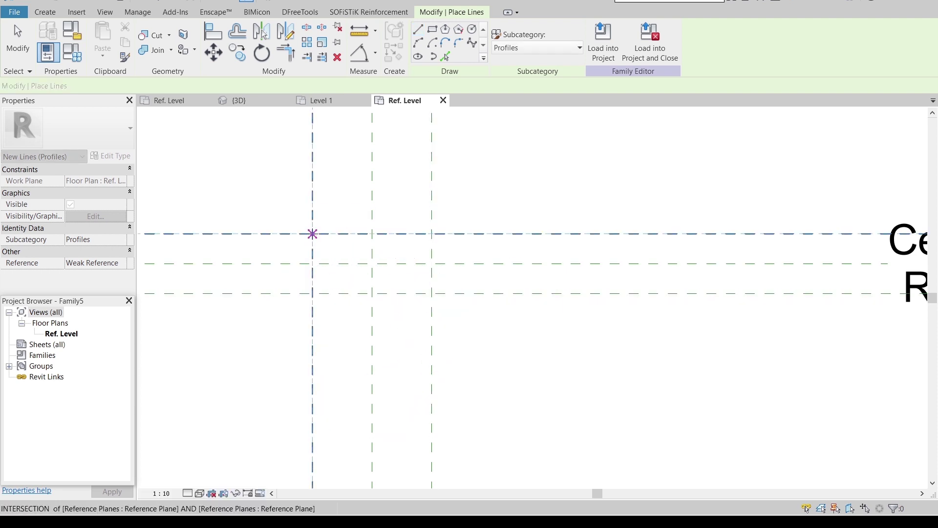
- Draw the outer U of the profile along the offset reference planes: left side, 100 mm base and right side
left_click(312, 233)
left_click(312, 293)
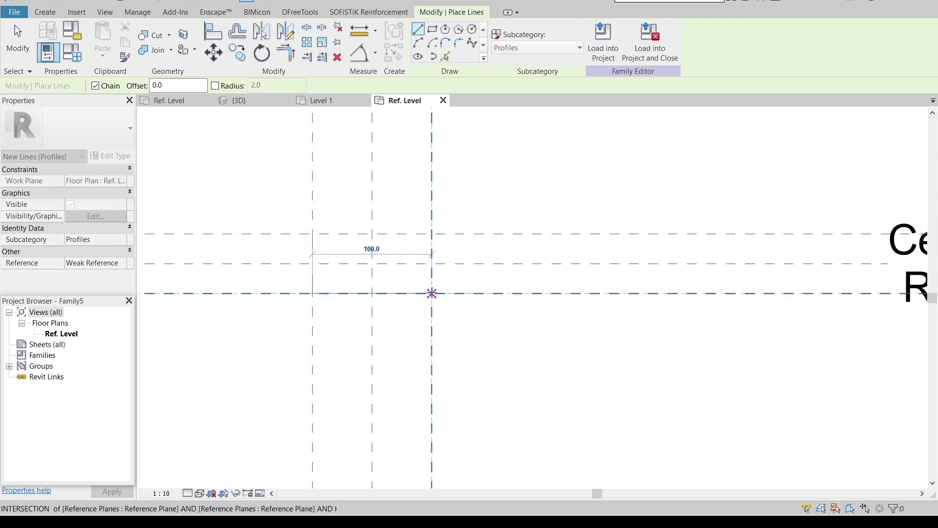
left_click(431, 293)
left_click(431, 234)
key("Escape")
key("Escape")
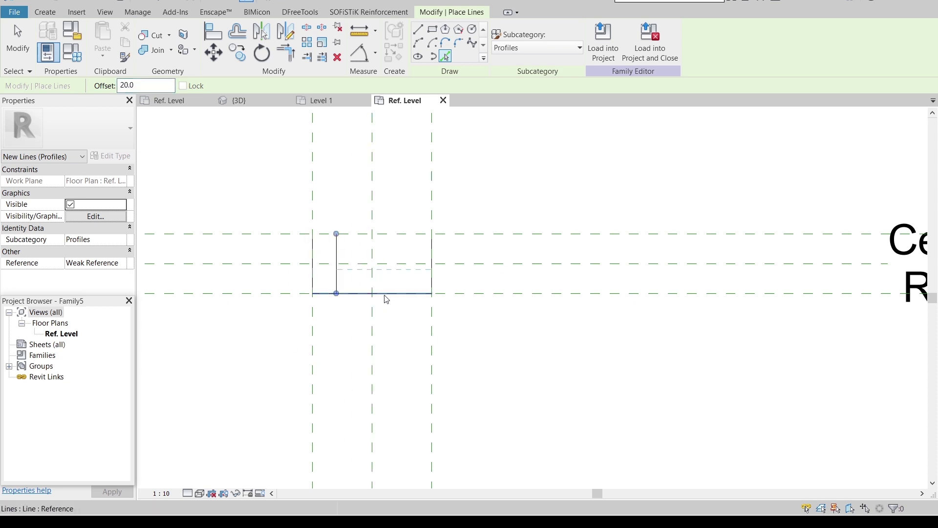
- Offset the three U edges 20 mm inward and trim the copies at their corners into an inner U
key("Escape")
key("Escape")
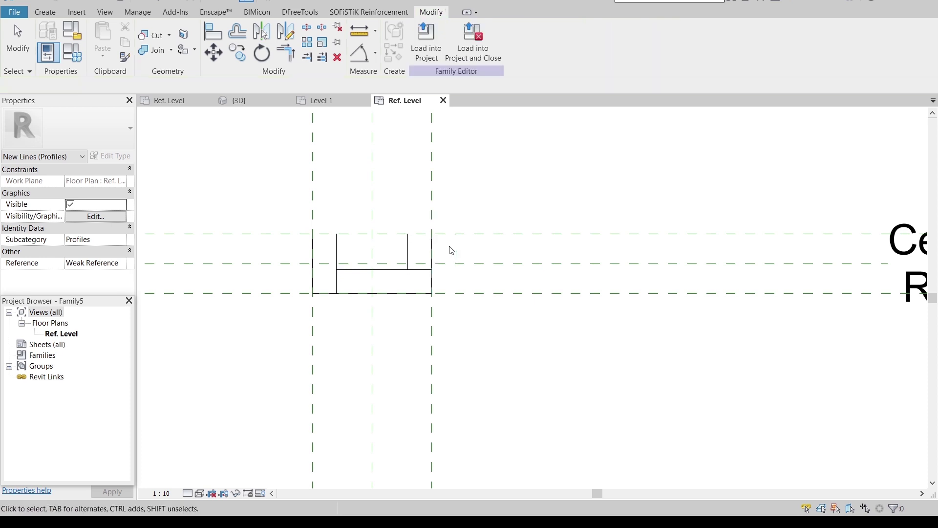
key("t")
key("r")
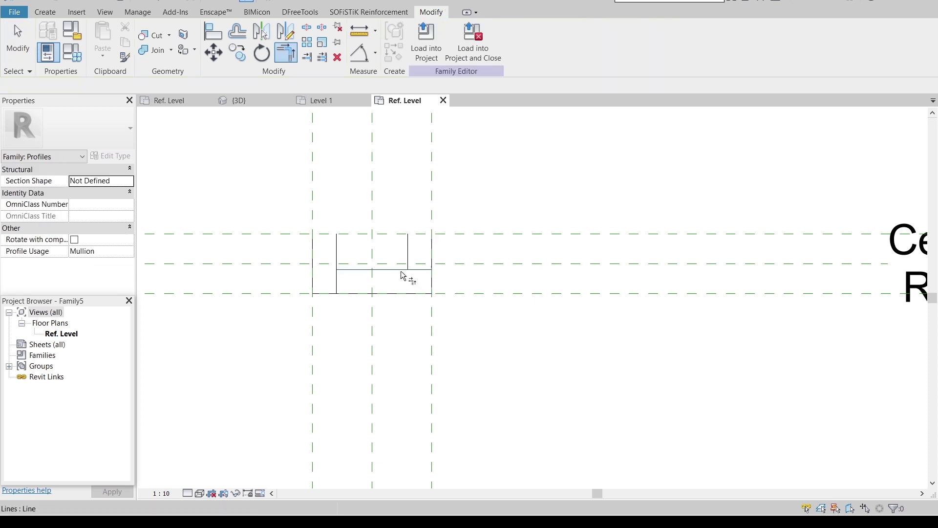
left_click(357, 271)
left_click(337, 257)
- Close both open upper ends of the U profile with 20 mm lines between the outer and inner sides
middle_click_drag(384, 244, 441, 258)
left_click(44, 12)
left_click(101, 48)
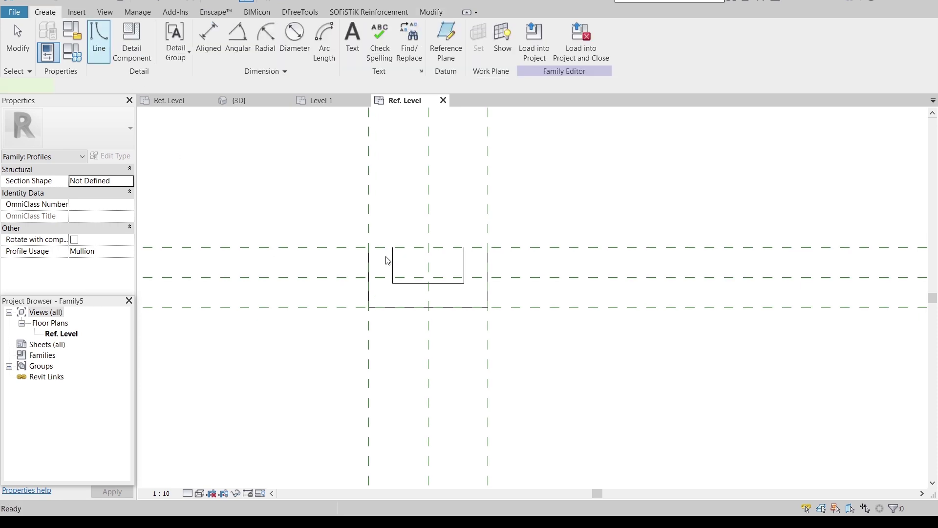
scroll(386, 258, "up", 4)
left_click(340, 230)
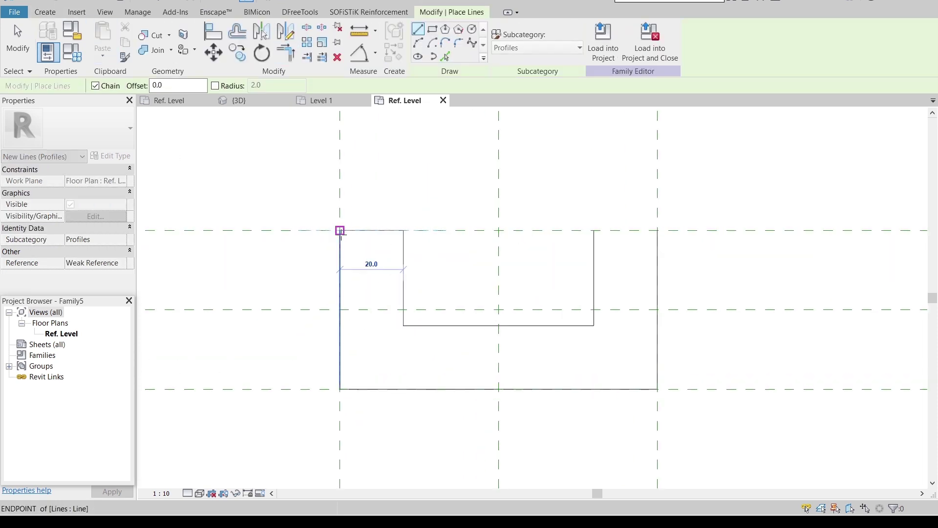
left_click(594, 231)
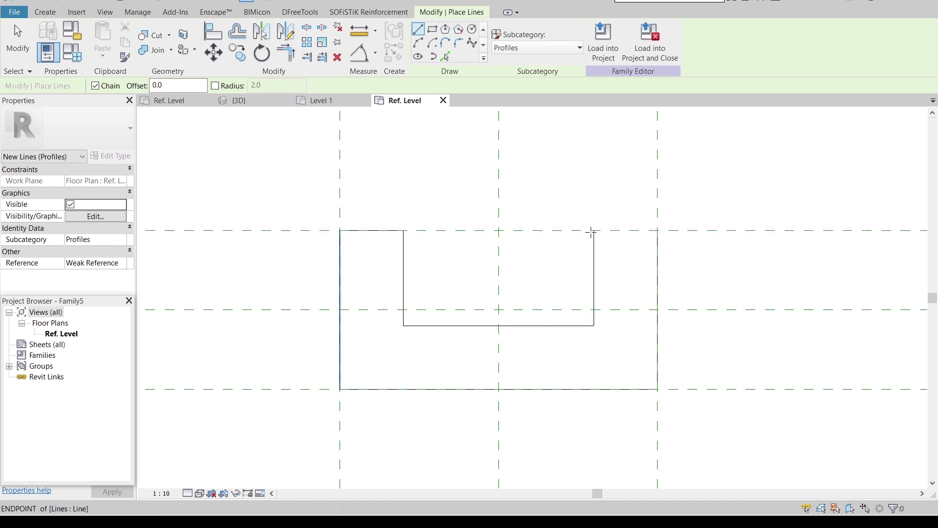
left_click(657, 231)
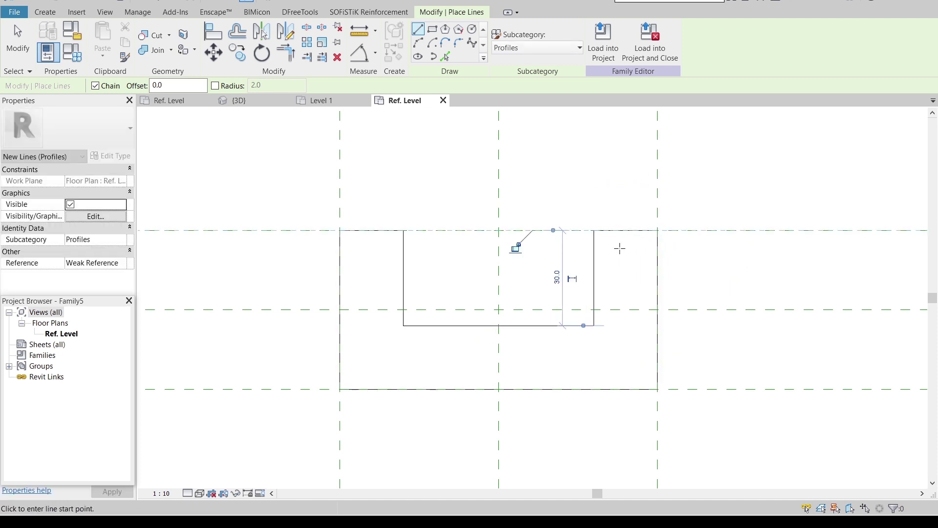
- Round all eight corners of the U profile with fillet arcs of 2 mm radius
left_click(477, 45)
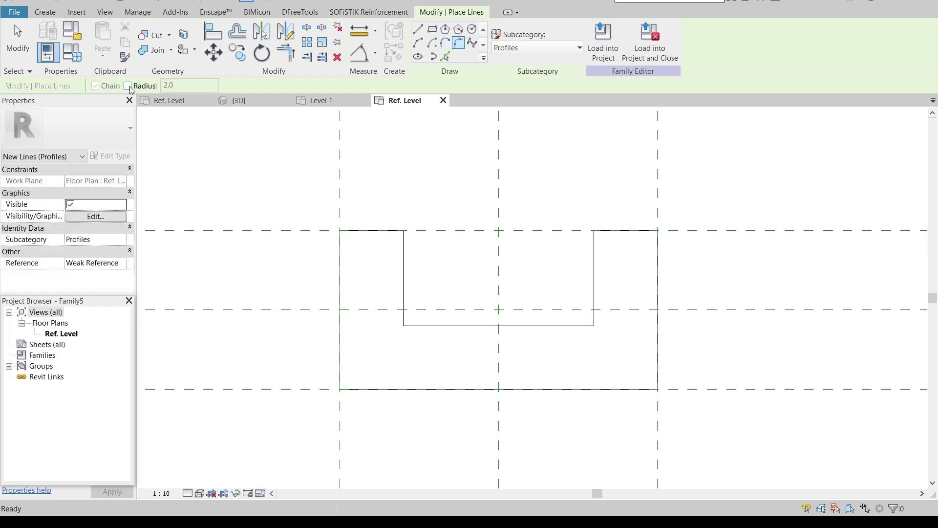
left_click(128, 86)
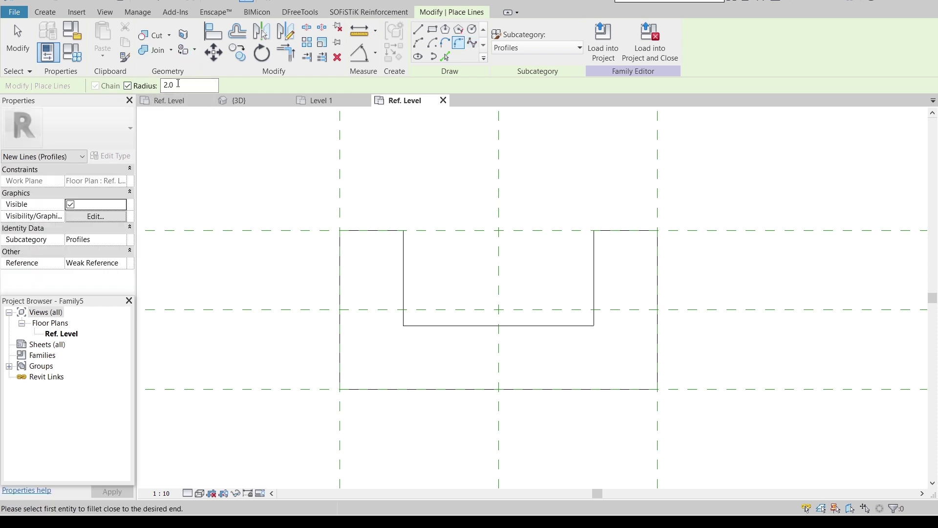
left_click(406, 264)
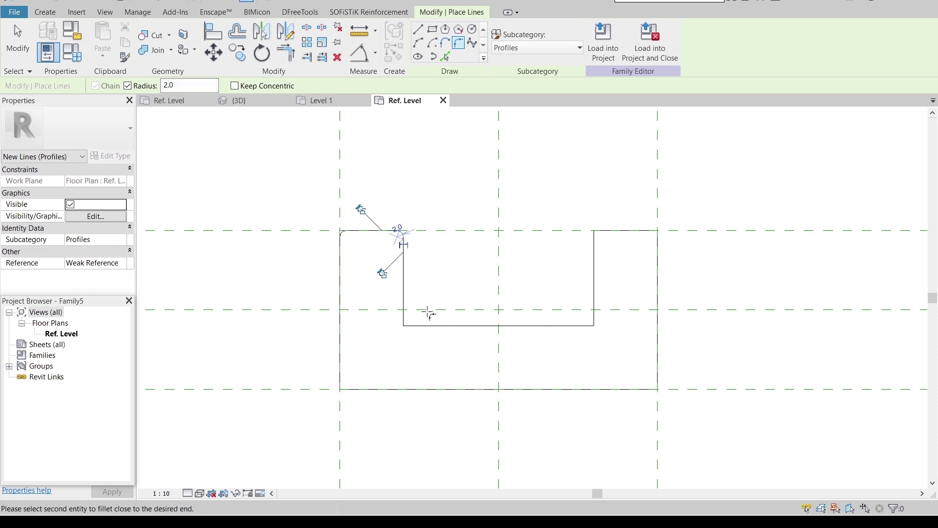
left_click(406, 307)
left_click(412, 325)
left_click(577, 325)
left_click(594, 313)
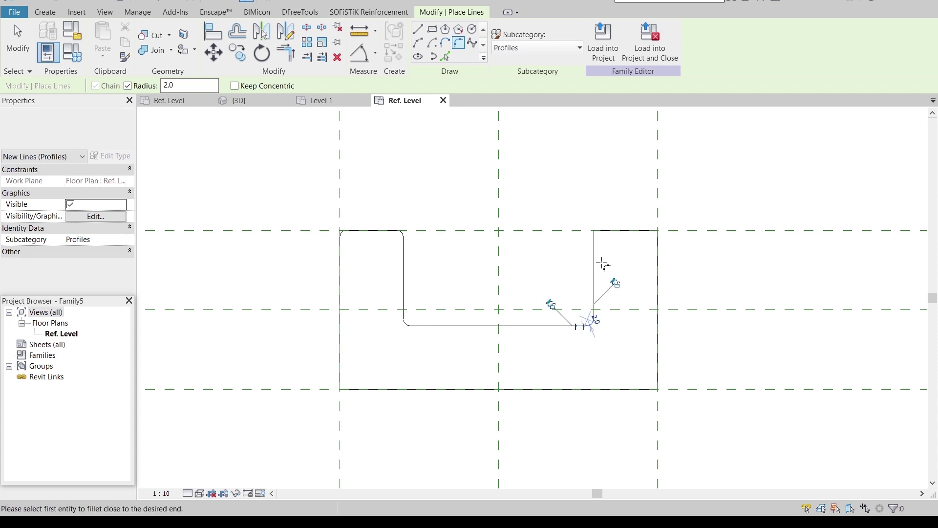
left_click(606, 234)
left_click(644, 231)
left_click(657, 259)
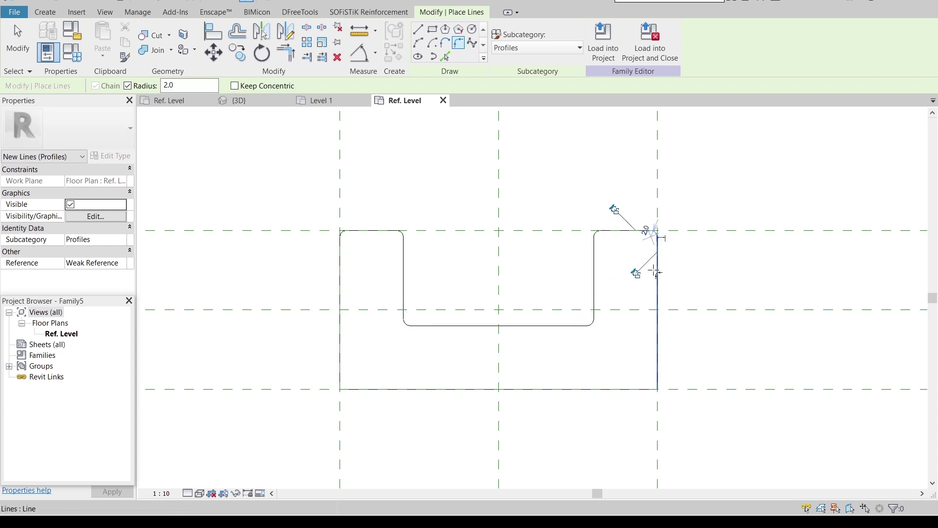
left_click(639, 389)
left_click(657, 379)
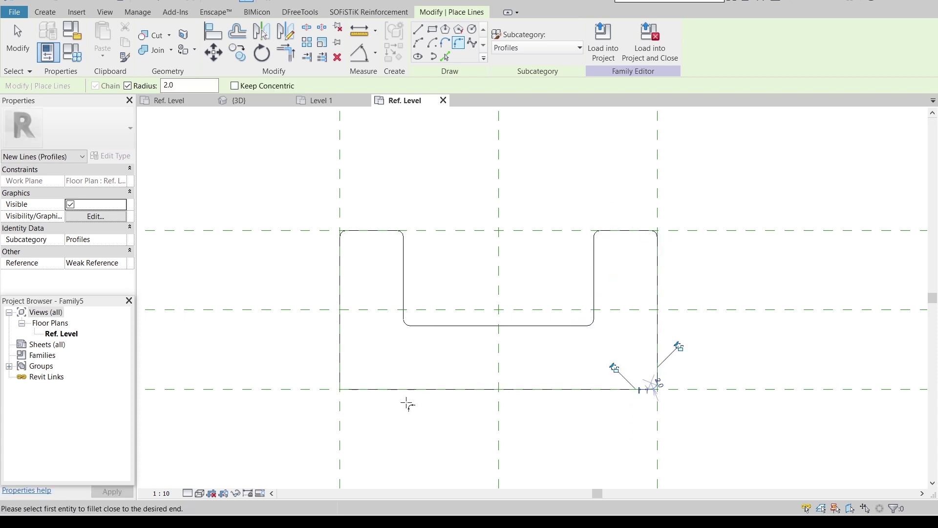
left_click(365, 389)
key("Escape")
key("Escape")
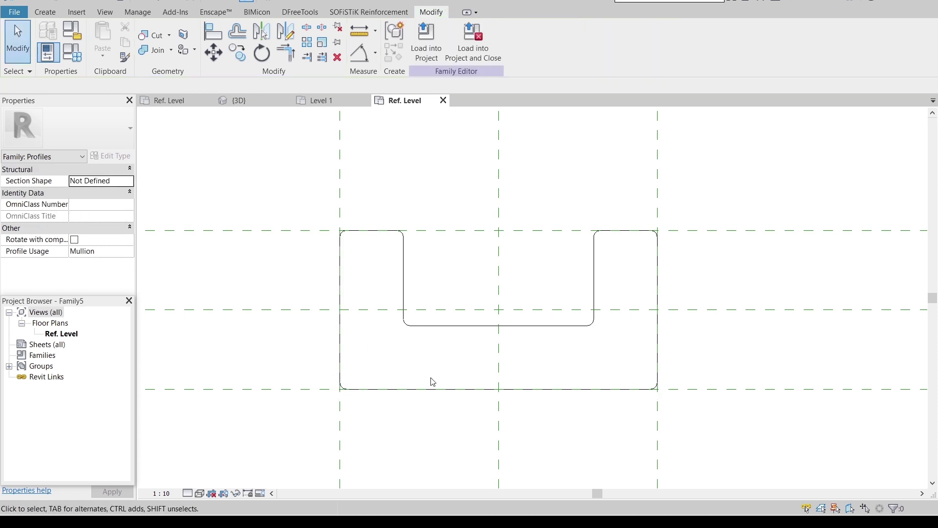
- Load the finished mullion profile family into the open projects Project1 and Project5
left_click(429, 56)
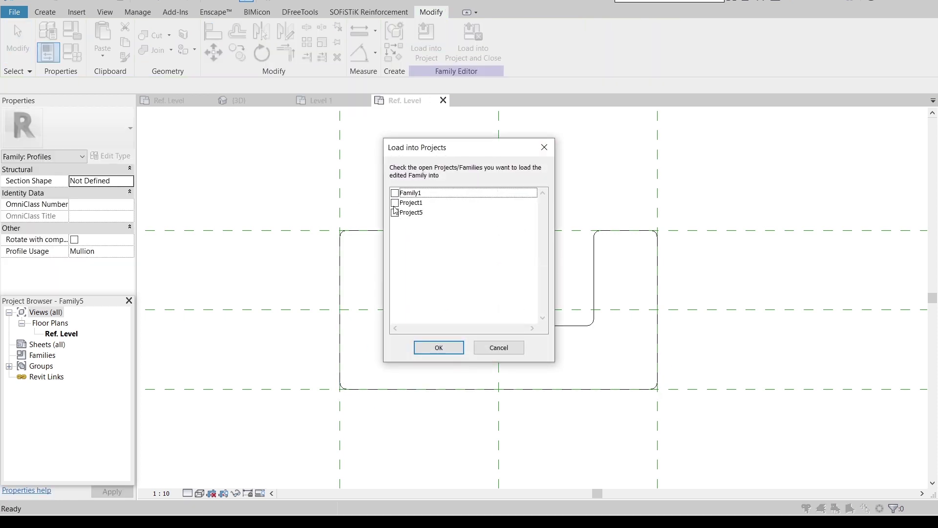
left_click(395, 202)
left_click(394, 212)
left_click(438, 348)
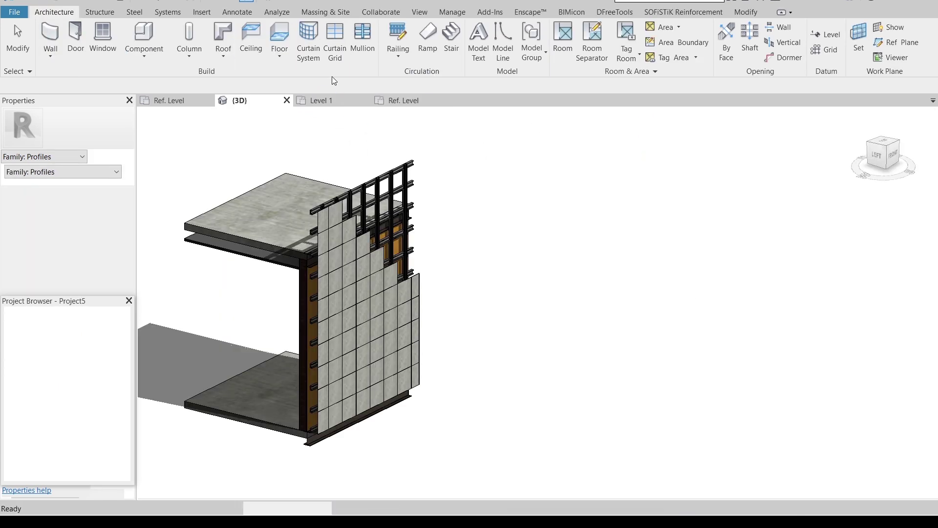
- Examine the finished cladding facade in Project1's 3D view, ending in Project5's Level 1 floor plan
left_click(335, 101)
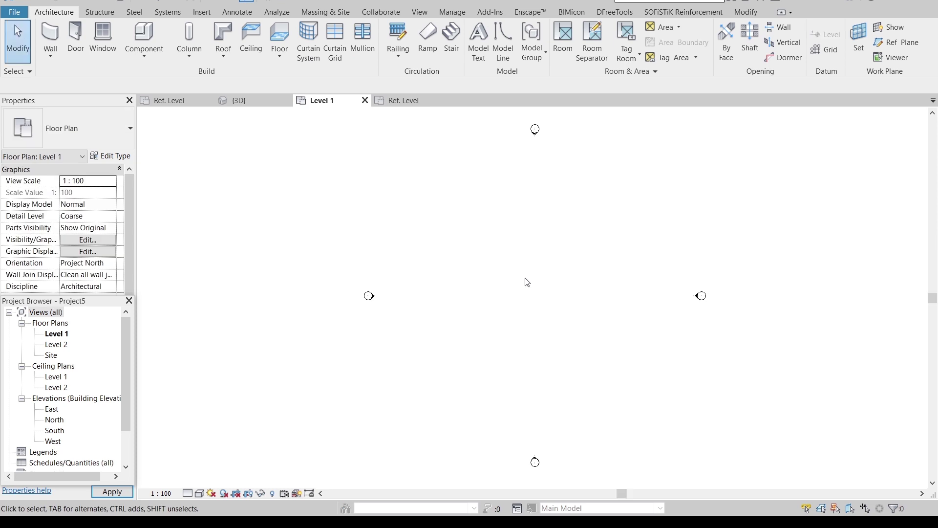
scroll(488, 298, "down", 1)
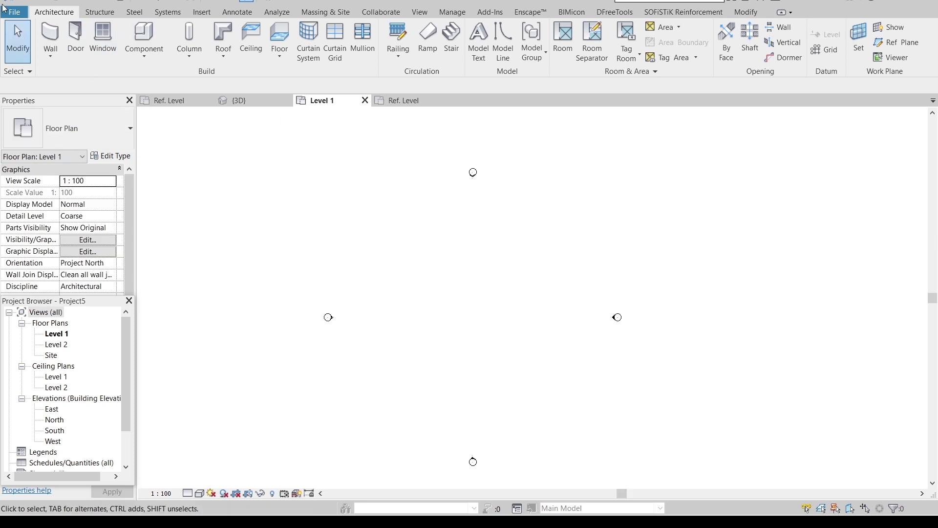
left_click(254, 101)
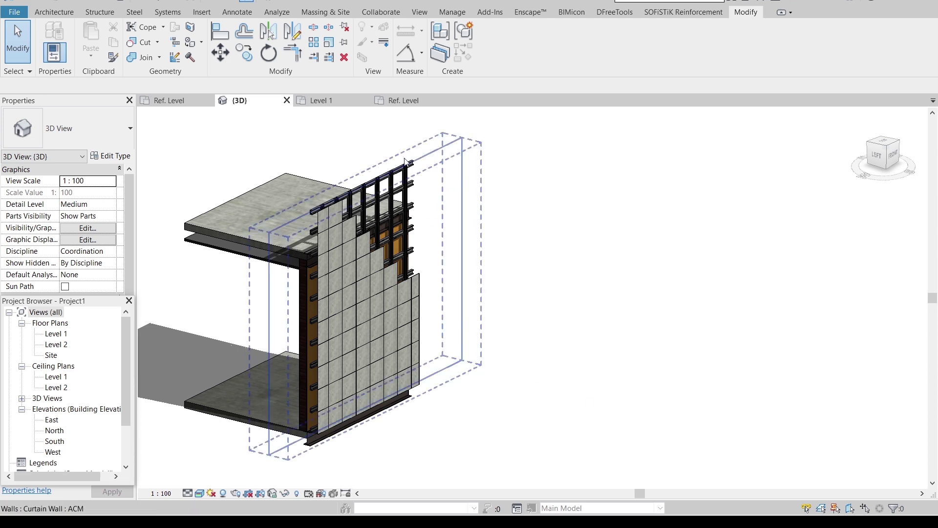
left_click(340, 103)
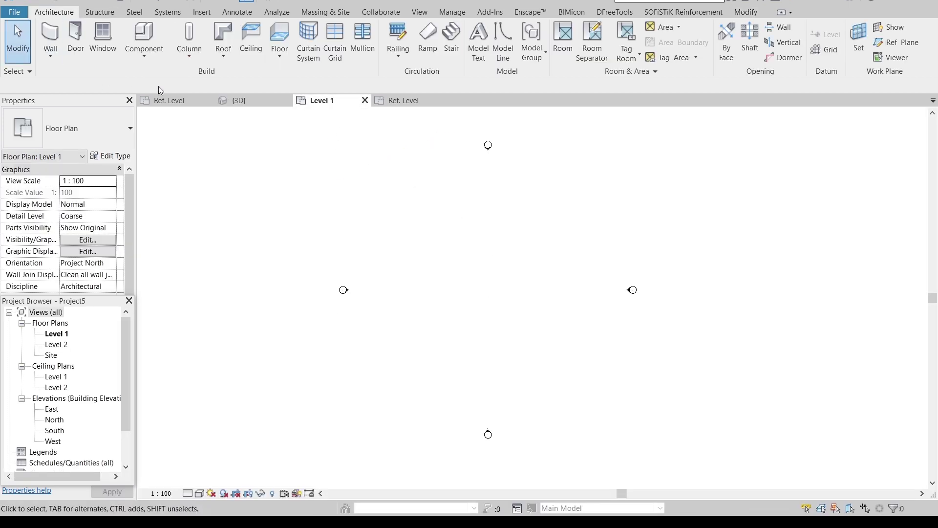
- Sketch a rectangular Generic 150mm floor boundary, about 68 m in perimeter, between the elevation markers on Level 1
left_click(279, 34)
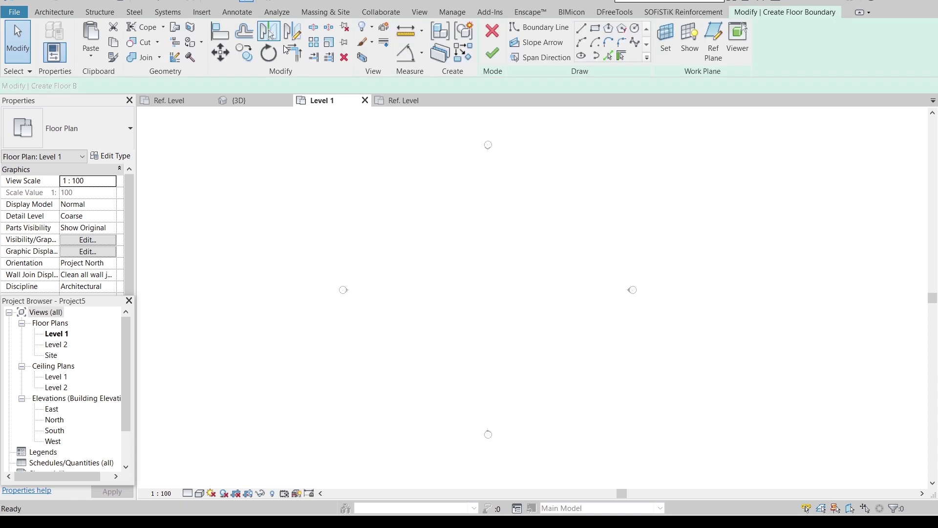
left_click(596, 30)
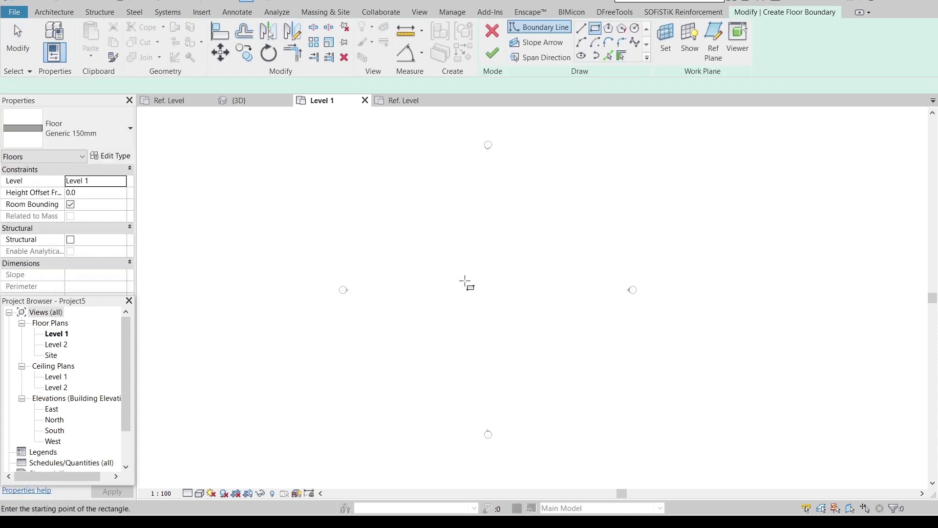
left_click(428, 256)
left_click(557, 325)
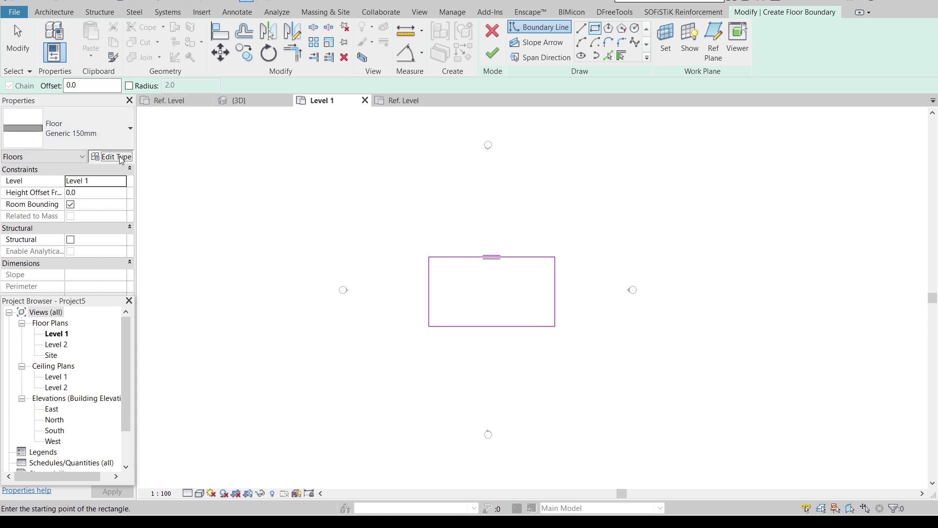
- Assign the material Concrete, Cast-in-Place, Gray to the floor type's structure layer and finish the floor
left_click(112, 156)
left_click(425, 179)
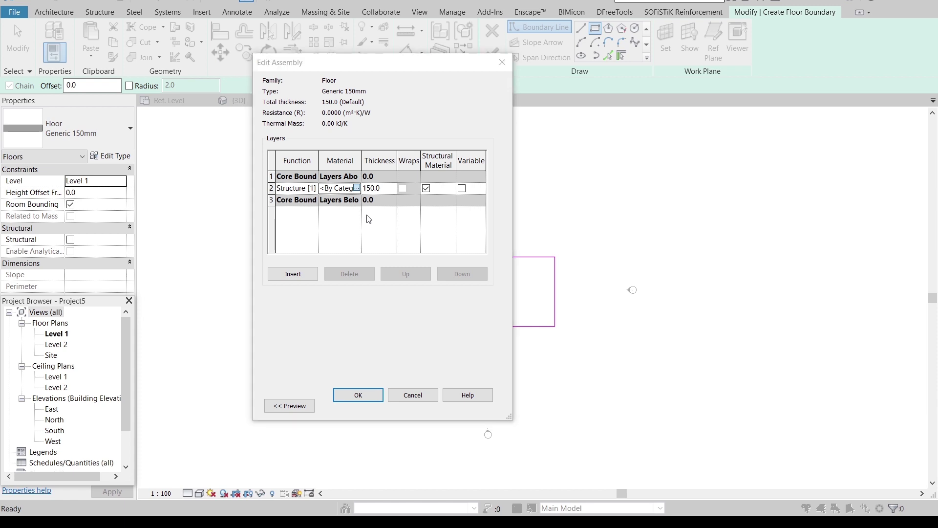
left_click(357, 188)
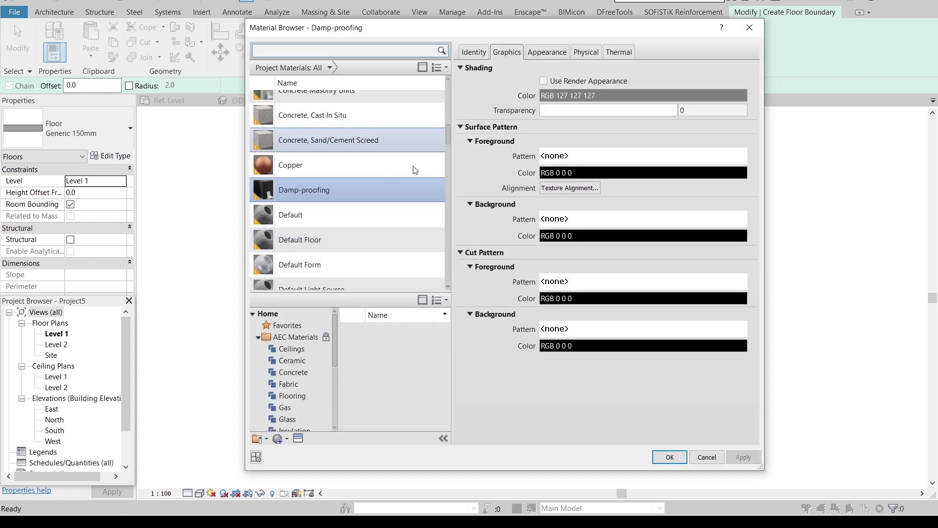
scroll(342, 185, "up", 1)
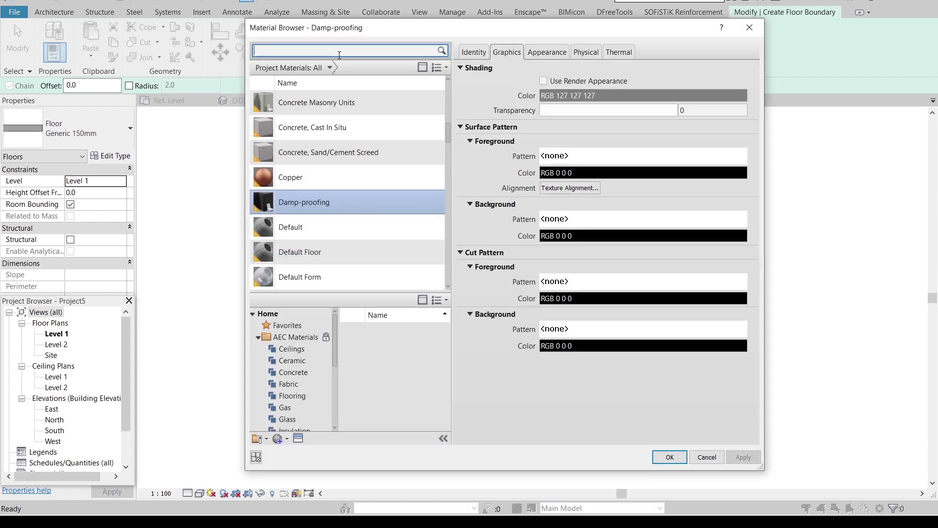
left_click(339, 55)
type("concrete")
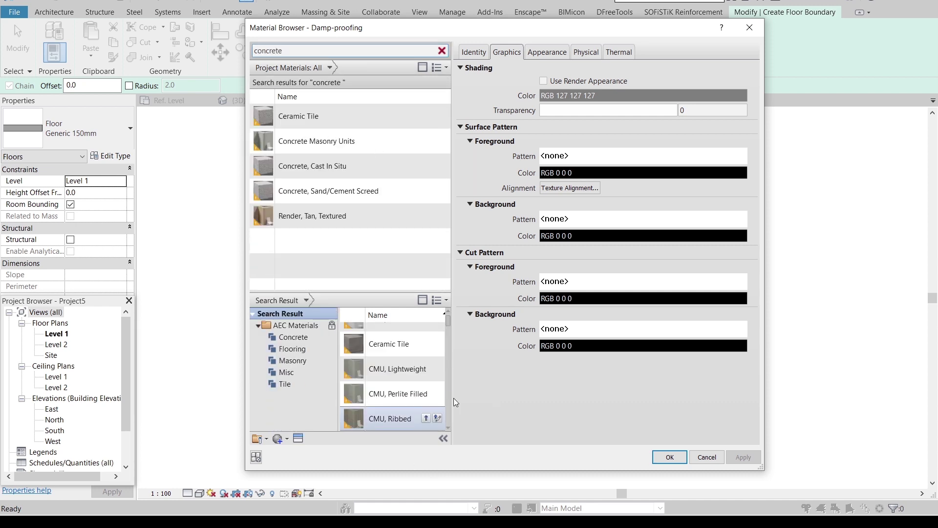
left_click_drag(453, 398, 505, 398)
scroll(427, 388, "down", 2)
scroll(427, 389, "down", 5)
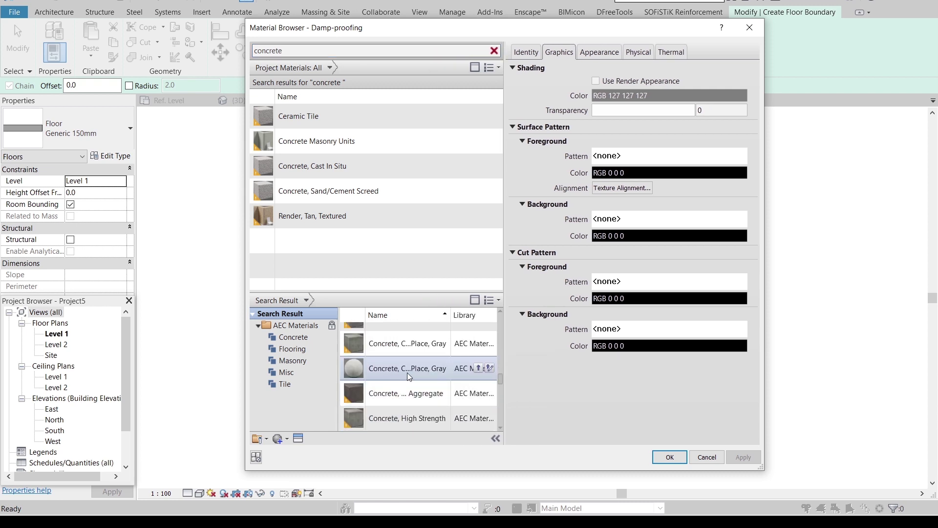
left_click(479, 367)
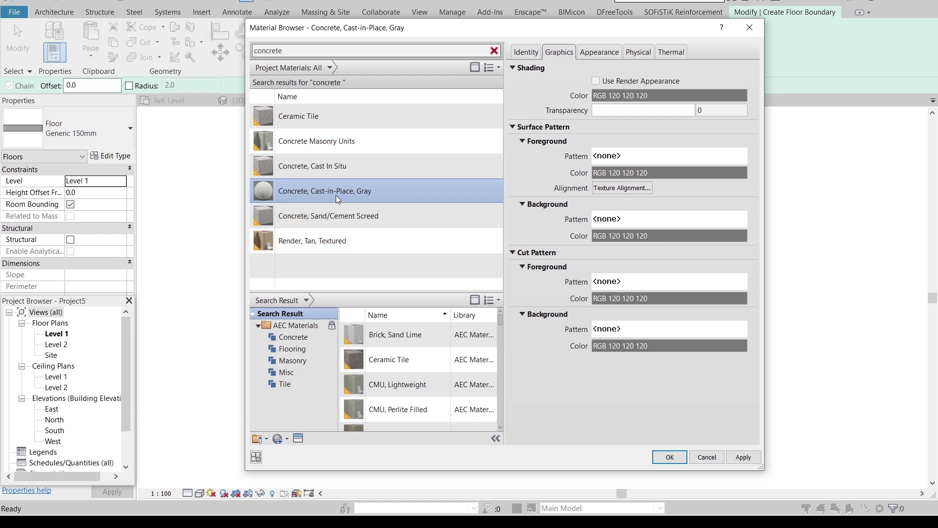
key("Return")
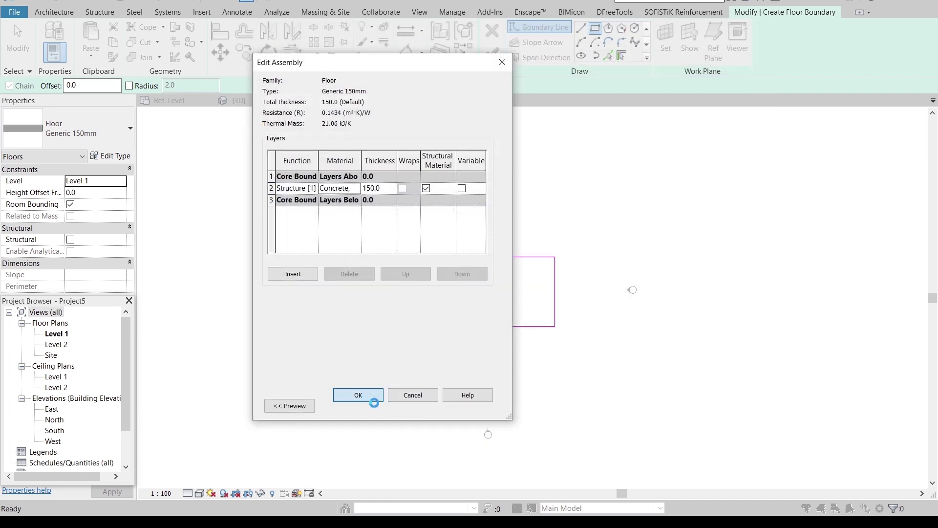
left_click(366, 406)
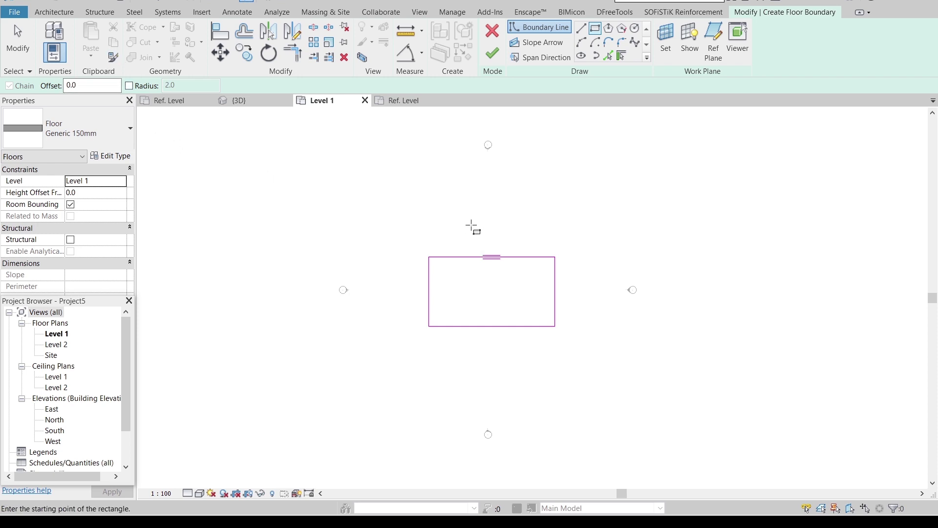
left_click(492, 53)
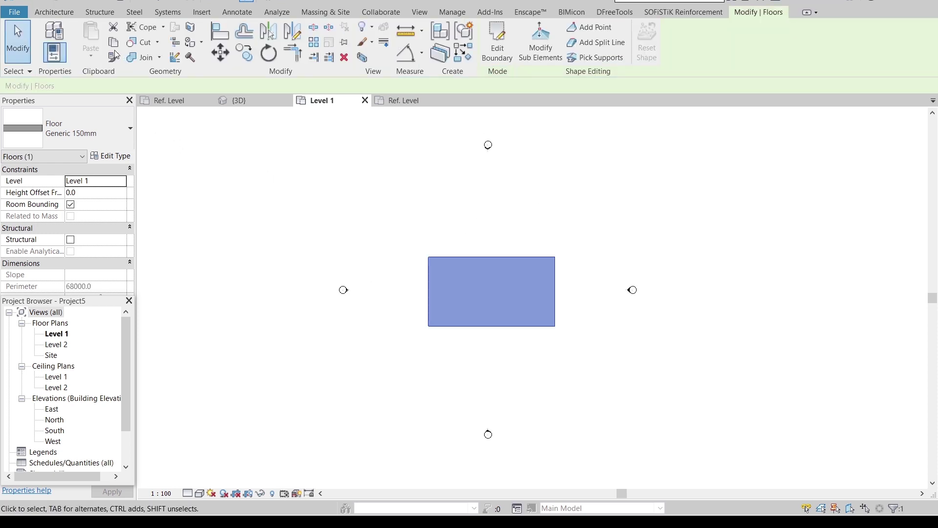
- Copy the Level 1 floor and paste it aligned to Level 2
left_click(113, 42)
left_click(91, 55)
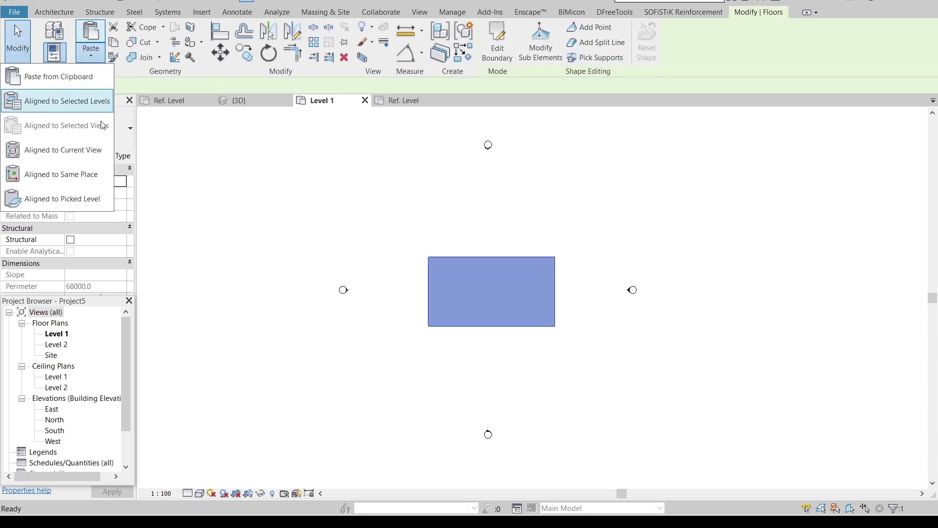
left_click(69, 101)
left_click(405, 184)
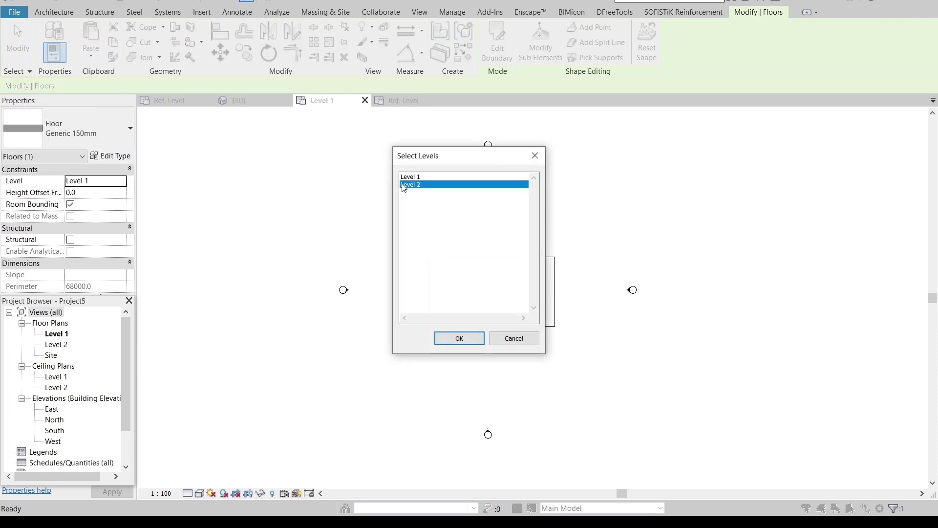
left_click(451, 341)
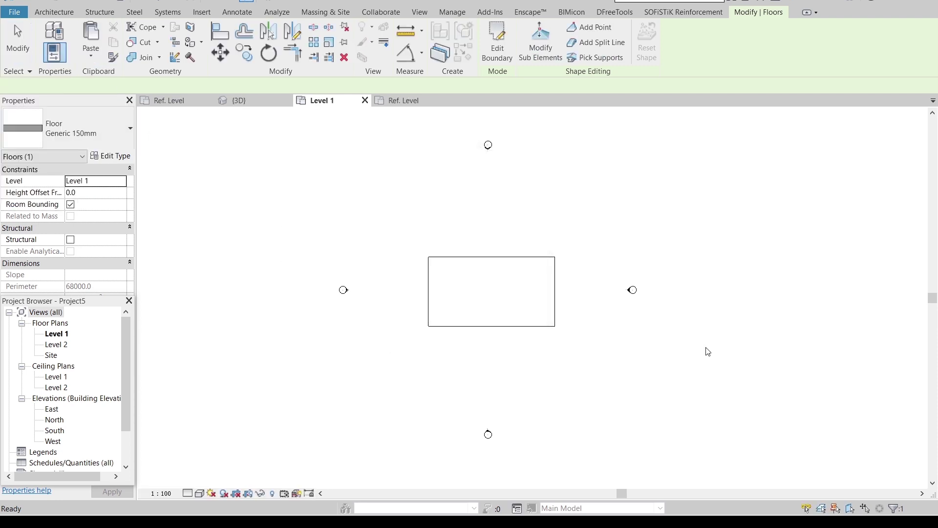
left_click(653, 362)
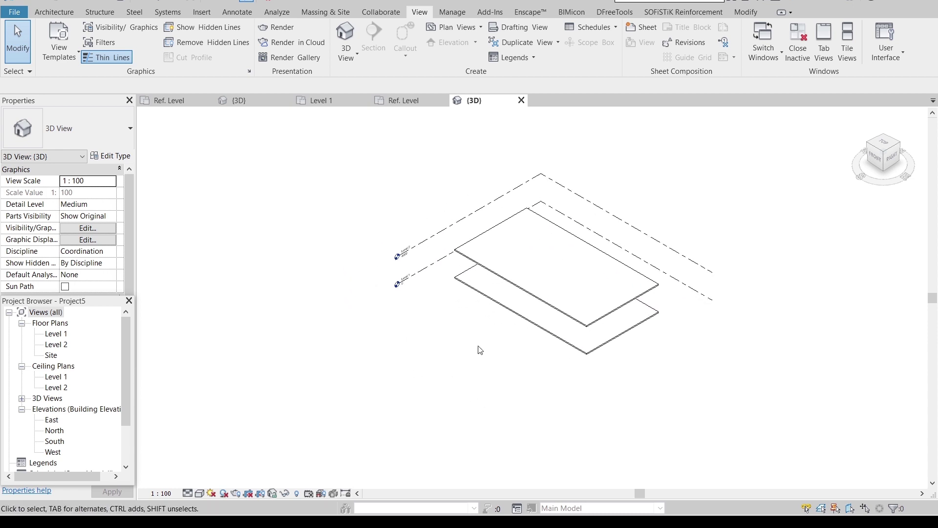
- Hide the Levels annotation category in the 3D view of the two floors
middle_click_drag(479, 350, 367, 374, "shift")
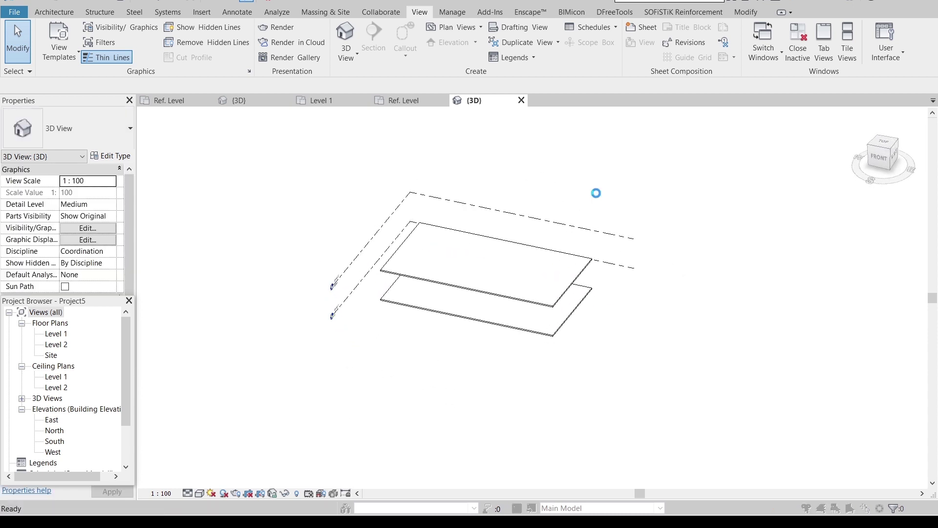
left_click(465, 62)
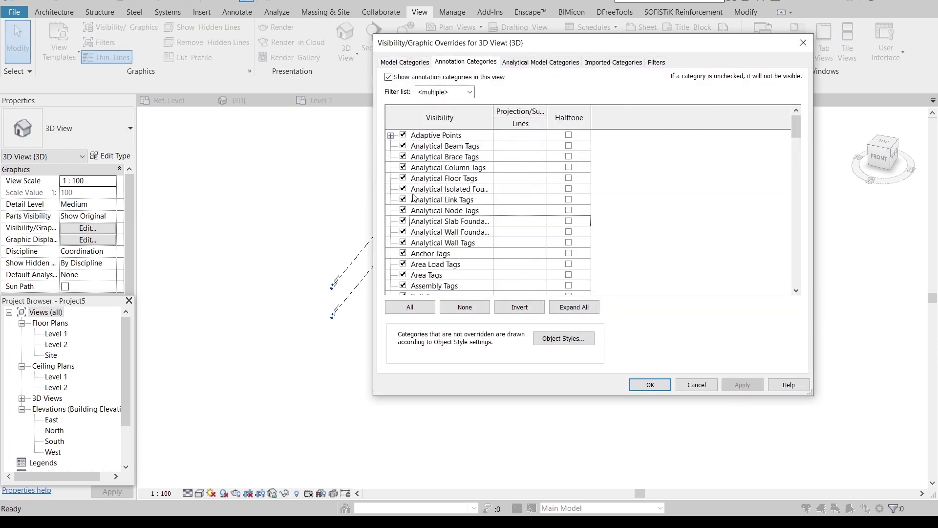
mouse_move(797, 120)
left_mouse_down()
mouse_move(803, 217)
mouse_move(804, 190)
left_mouse_up()
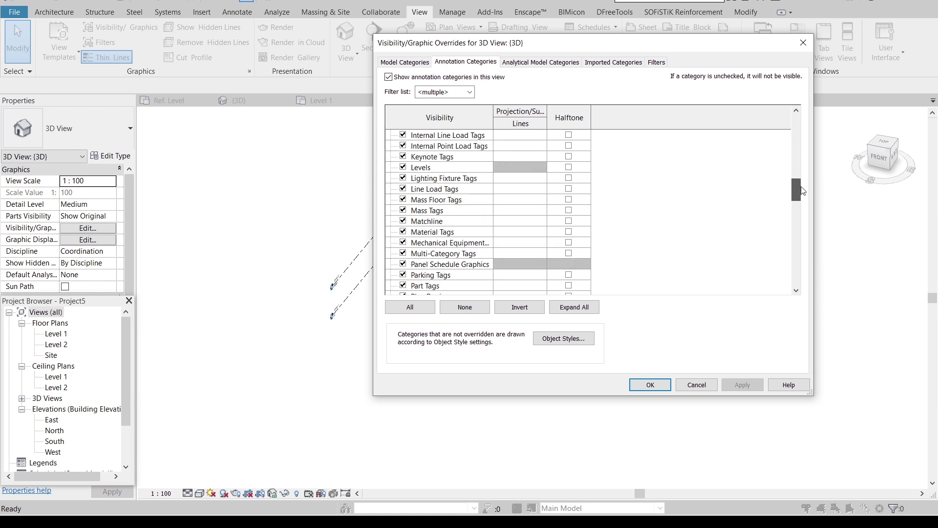
left_click(403, 167)
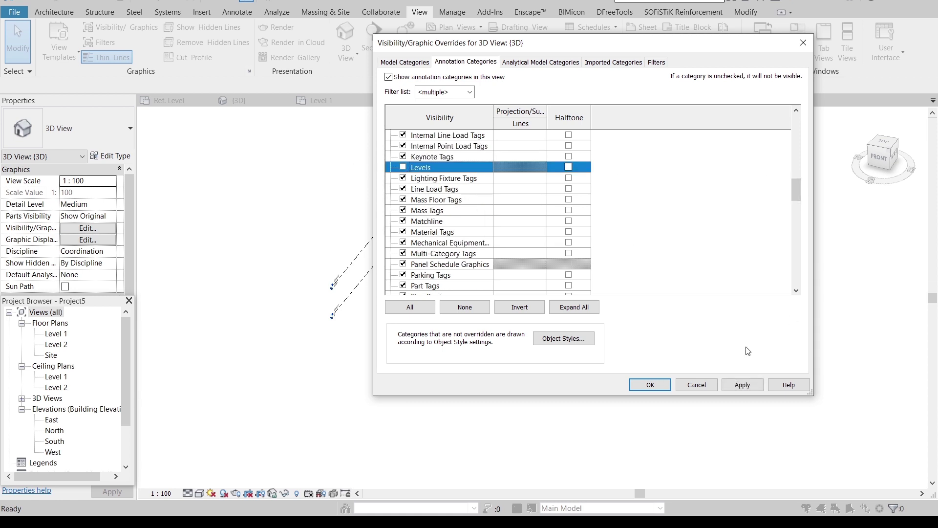
left_click(742, 385)
left_click(645, 385)
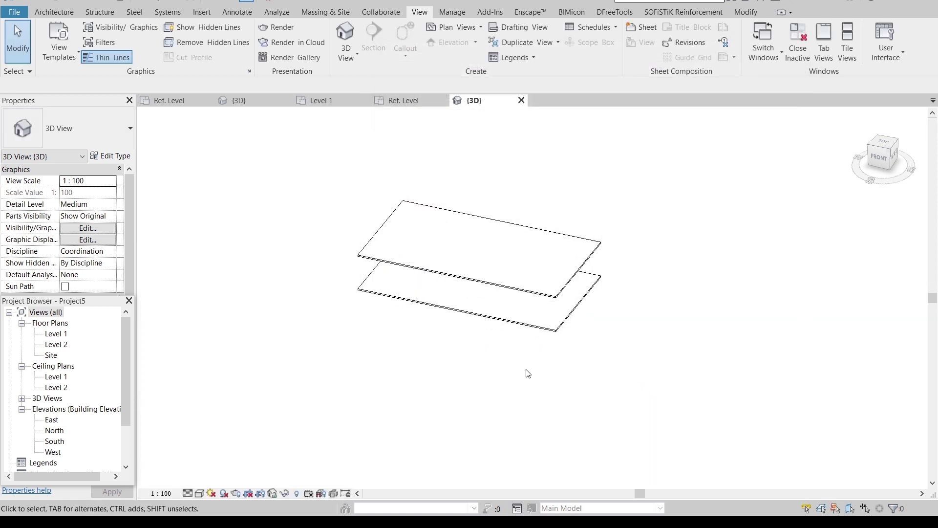
middle_click_drag(591, 377, 410, 310, "shift")
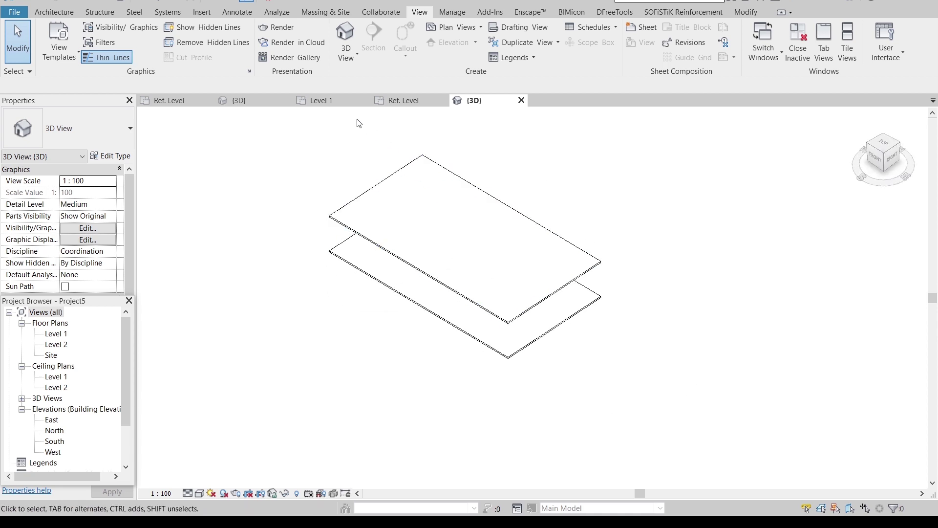
- In the Level 1 plan, start a wall and duplicate the Generic - 200mm type as "Brick with Gypsum"
left_click(341, 101)
scroll(421, 274, "up", 2)
middle_click_drag(467, 375, 415, 371)
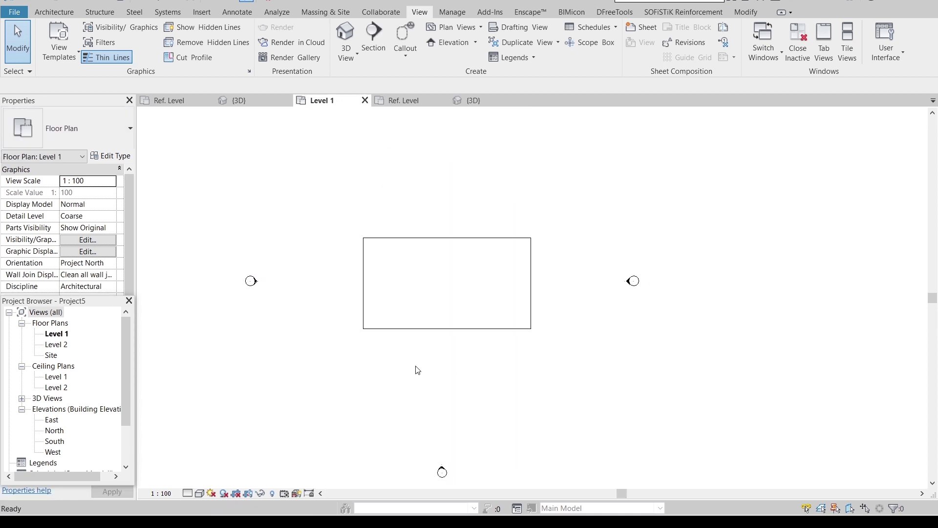
key("w")
key("a")
left_click(115, 157)
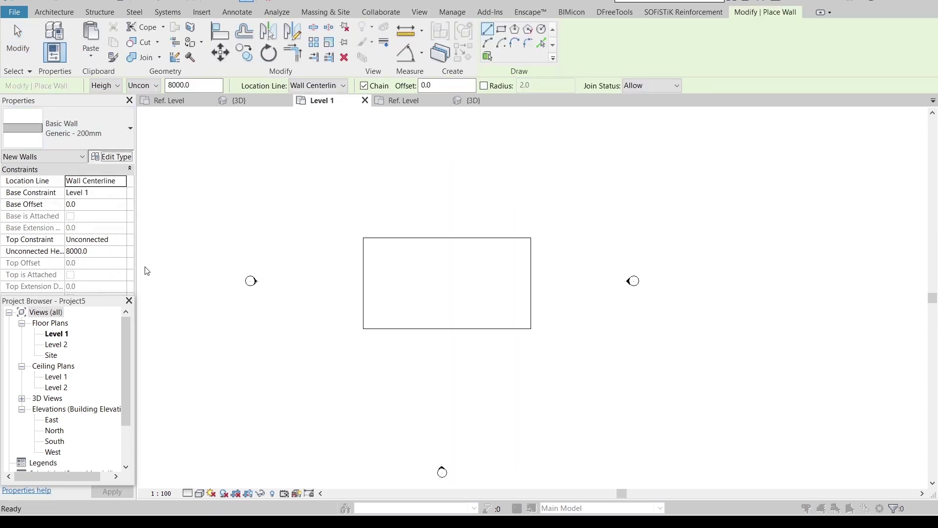
left_click(469, 104)
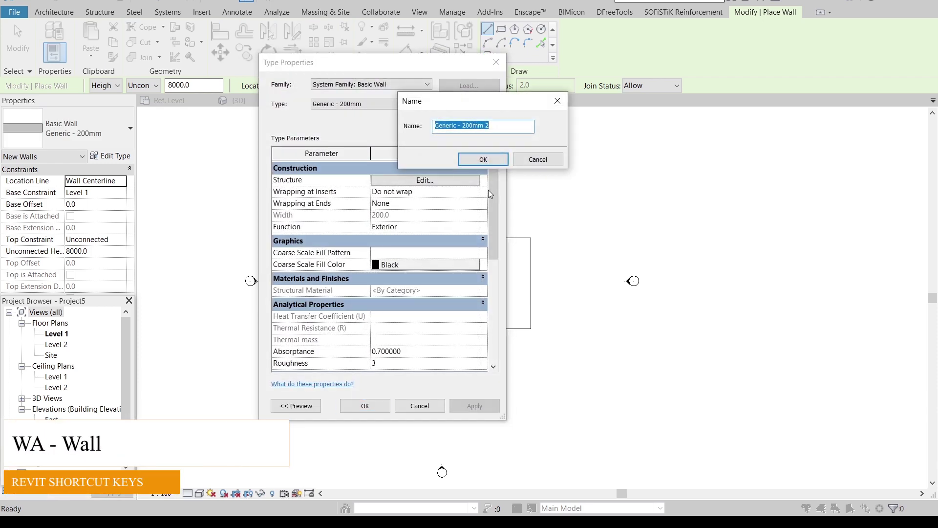
type("Brick with Gy")
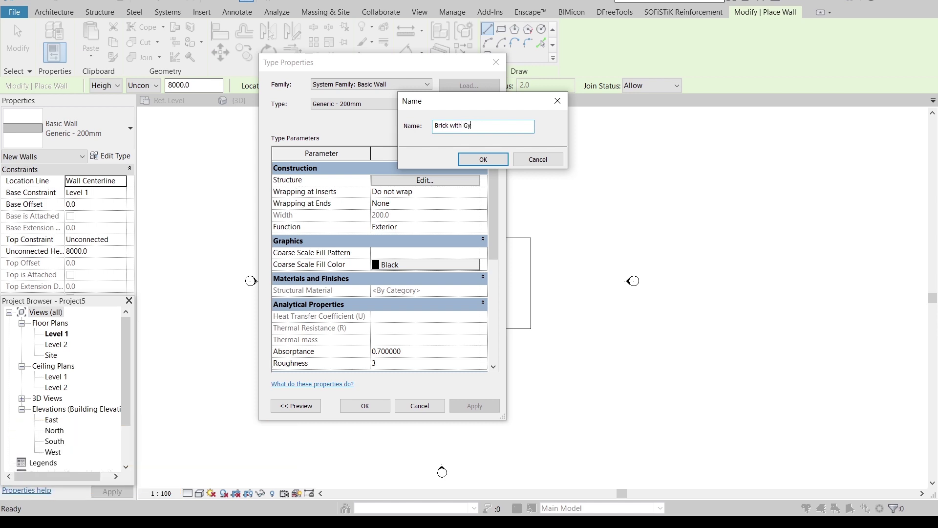
type("psum")
key("Return")
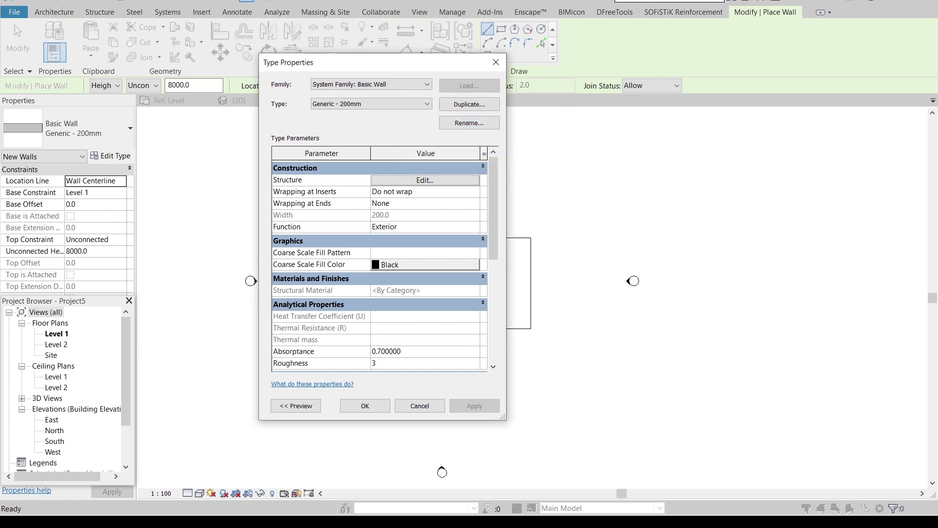
- Open the Brick with Gypsum wall's structure and insert four new layers
left_click(429, 181)
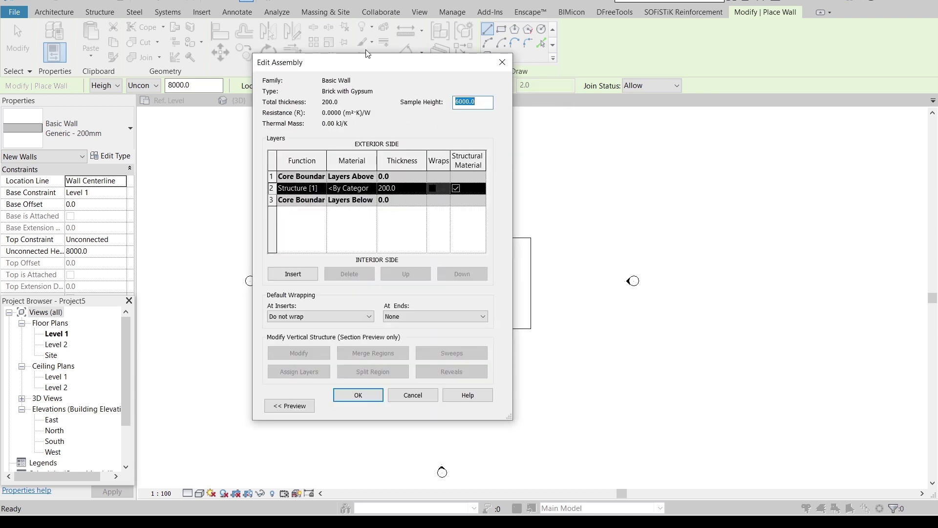
left_click_drag(379, 66, 460, 21)
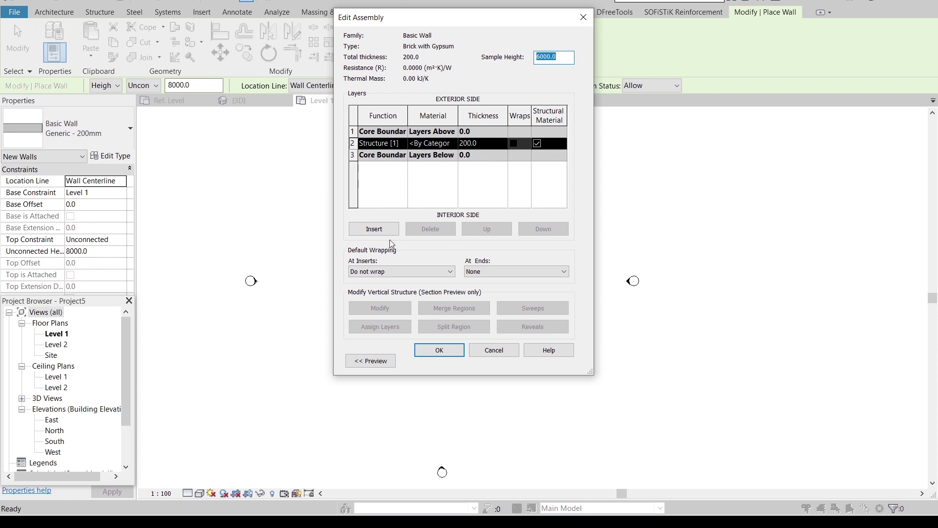
left_click(371, 232)
left_click(371, 232)
left_click(371, 232)
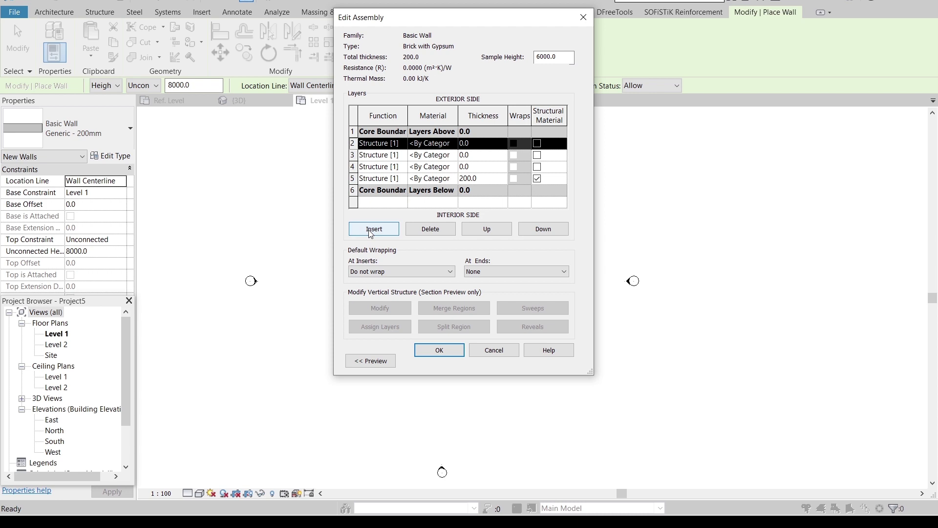
left_click(371, 232)
- Move the 200 mm layer and one new layer out of the core to the interior side, with the new layer innermost
left_click(353, 189)
left_click(541, 228)
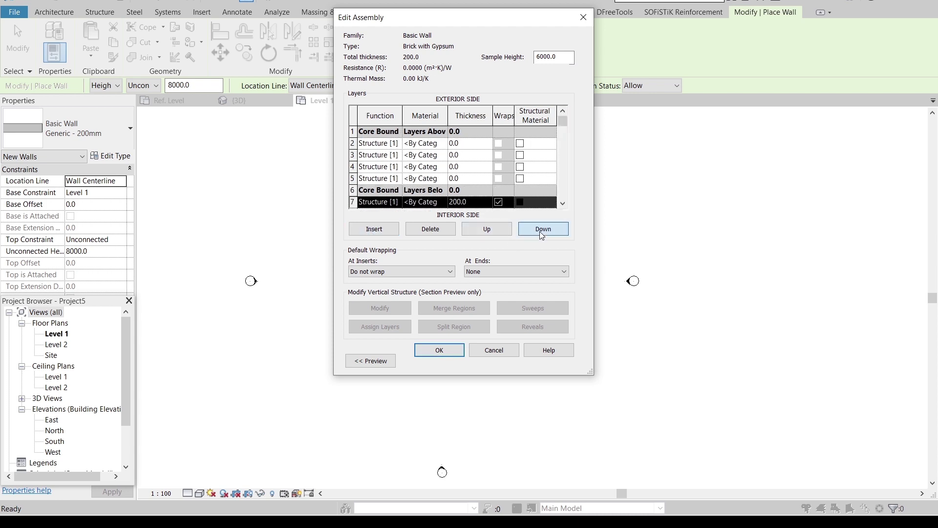
left_click(351, 180)
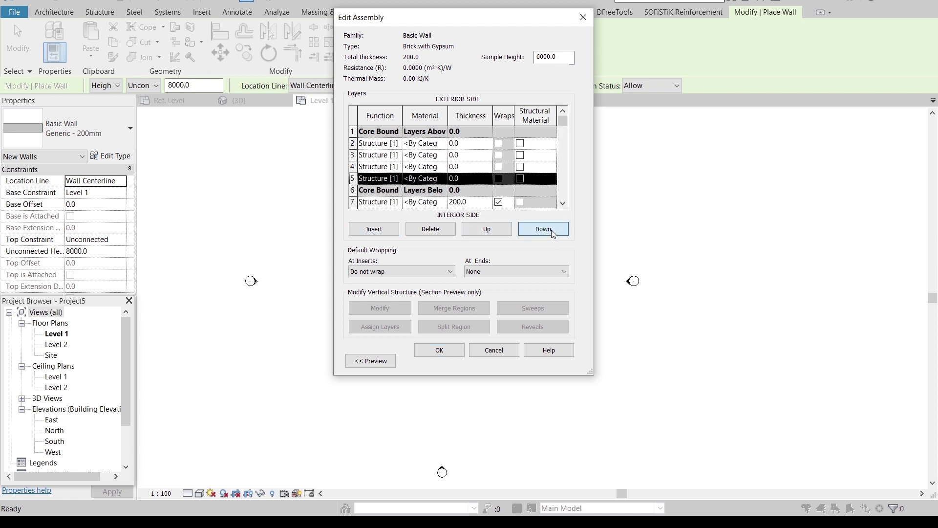
left_click(550, 229)
left_click(550, 230)
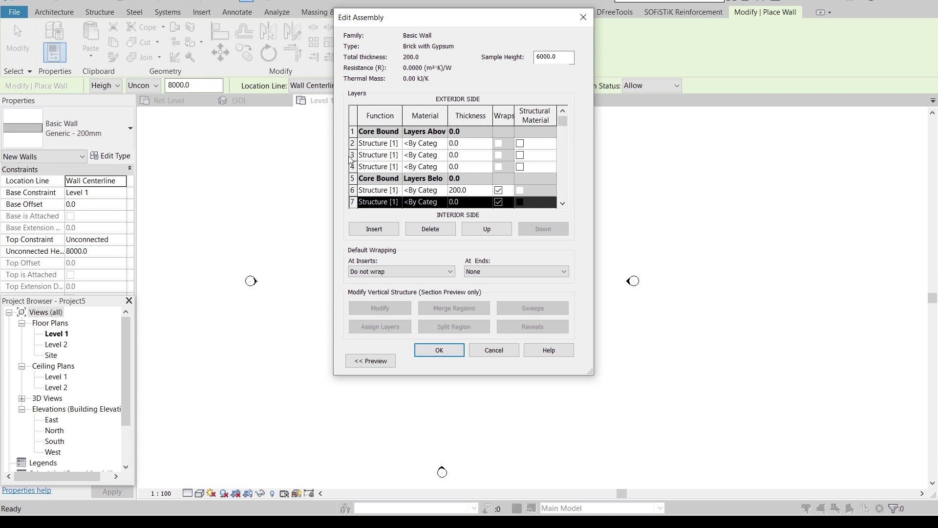
- Move two of the new layers out of the core to the exterior side, leaving one structure layer between the core boundaries
left_click(351, 156)
left_click(553, 232)
left_click(553, 232)
left_click(553, 232)
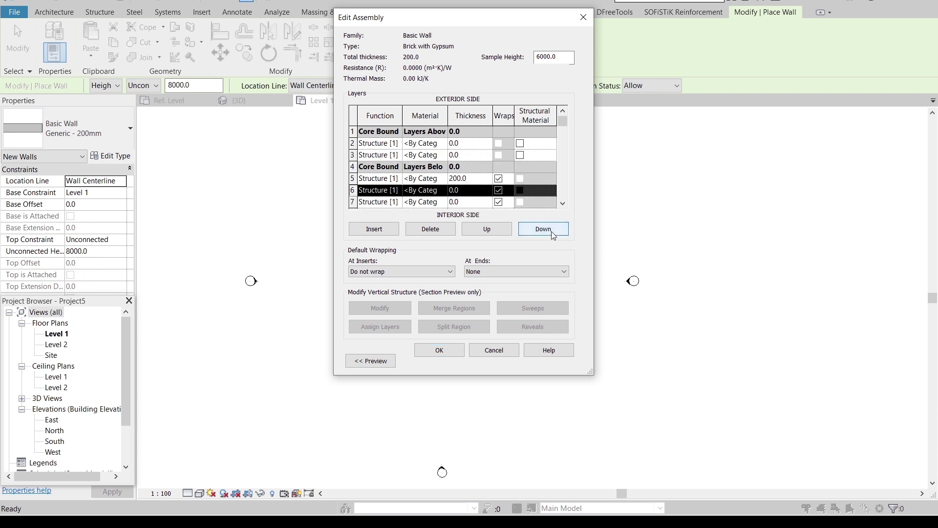
left_click(478, 232)
left_click(478, 232)
left_click(478, 233)
left_click(478, 233)
left_click(478, 232)
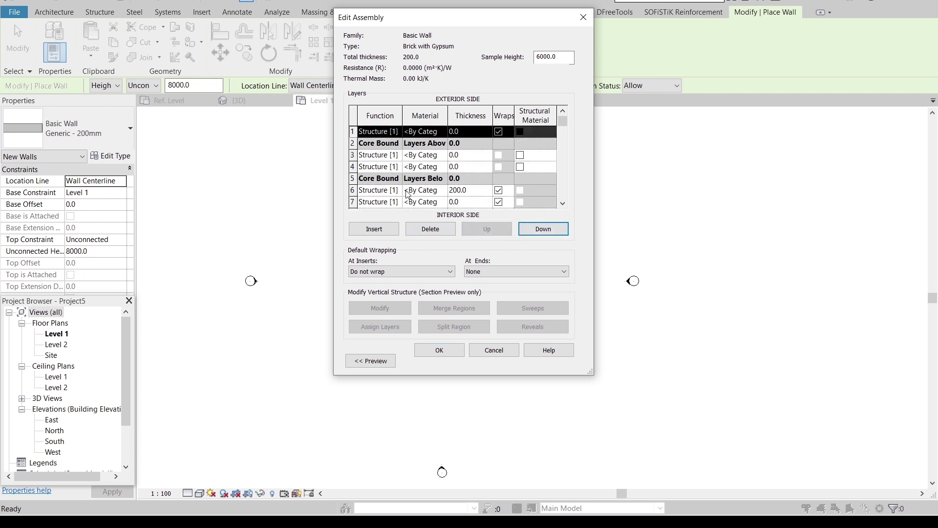
left_click(352, 167)
left_click(498, 229)
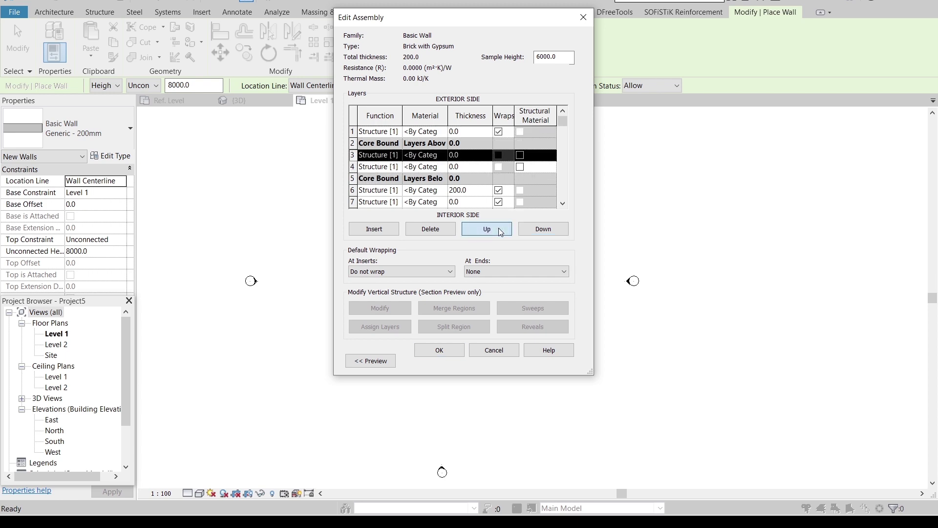
left_click(499, 229)
left_click(498, 229)
- Set the outermost exterior layer's function to Finish 1 [4] and the second layer's function to Thermal/Air Layer [3]
left_click(391, 132)
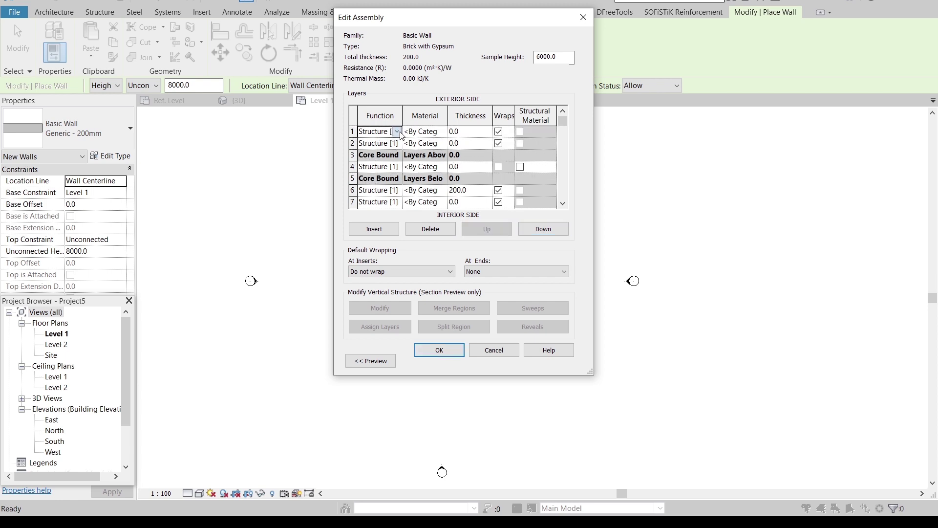
left_click(397, 132)
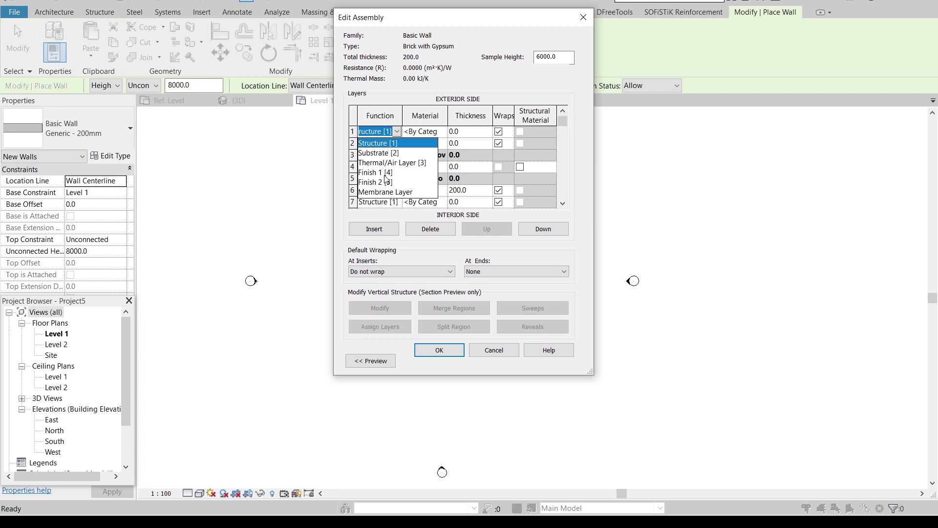
left_click(391, 142)
left_click(391, 144)
left_click(397, 143)
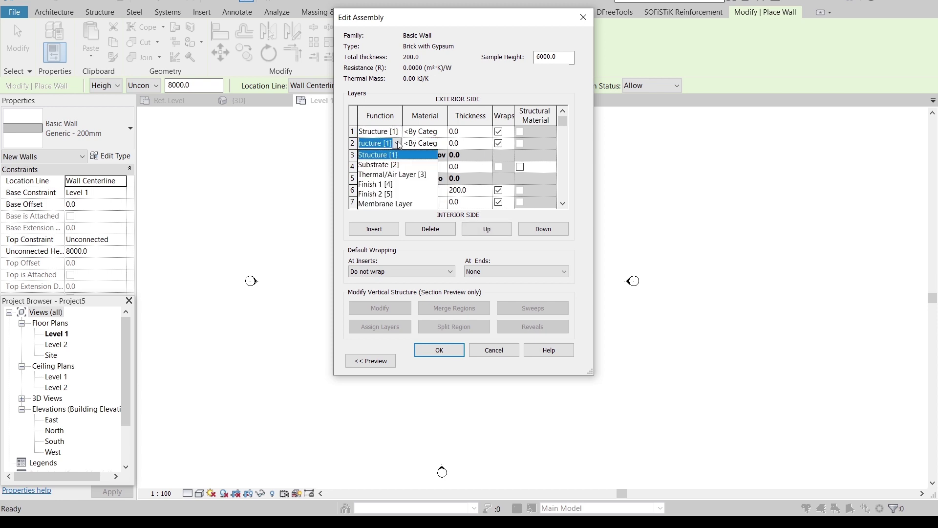
left_click(390, 155)
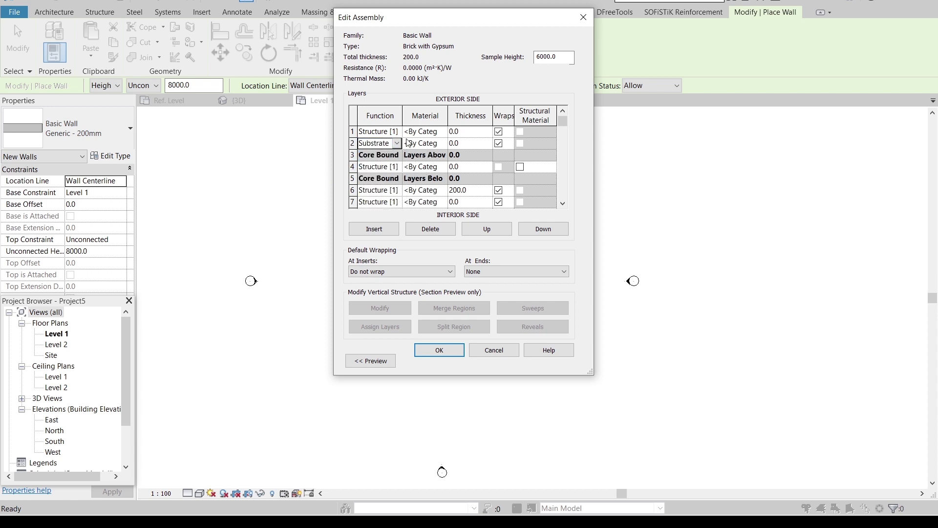
left_click(397, 132)
left_click(375, 172)
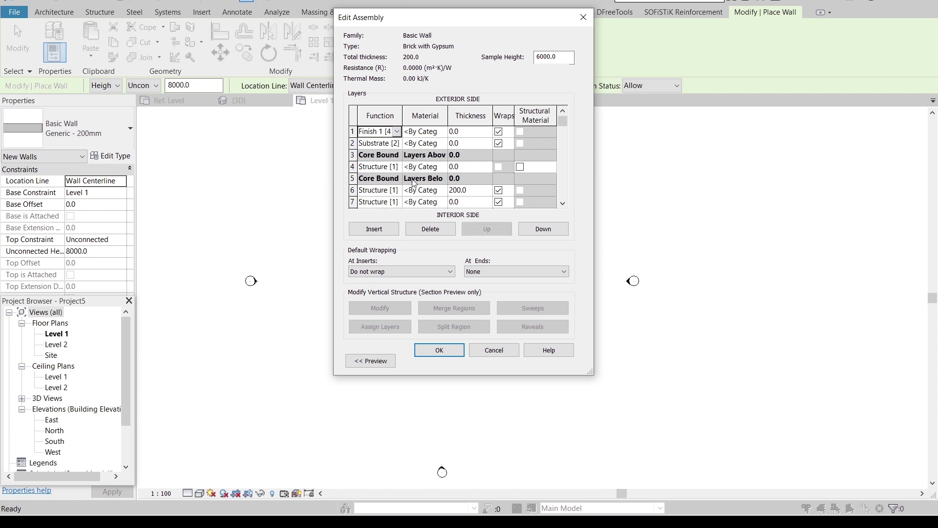
left_click(396, 145)
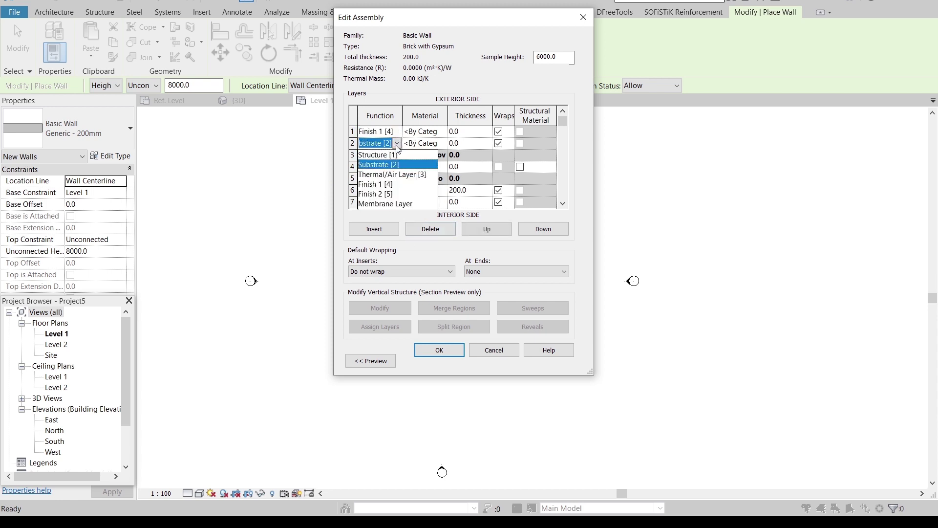
left_click(374, 175)
- Set the functions of the two interior-side layers to Thermal/Air Layer [3] and Finish 2 [5], keeping the core layer as Structure [1]
left_click(397, 191)
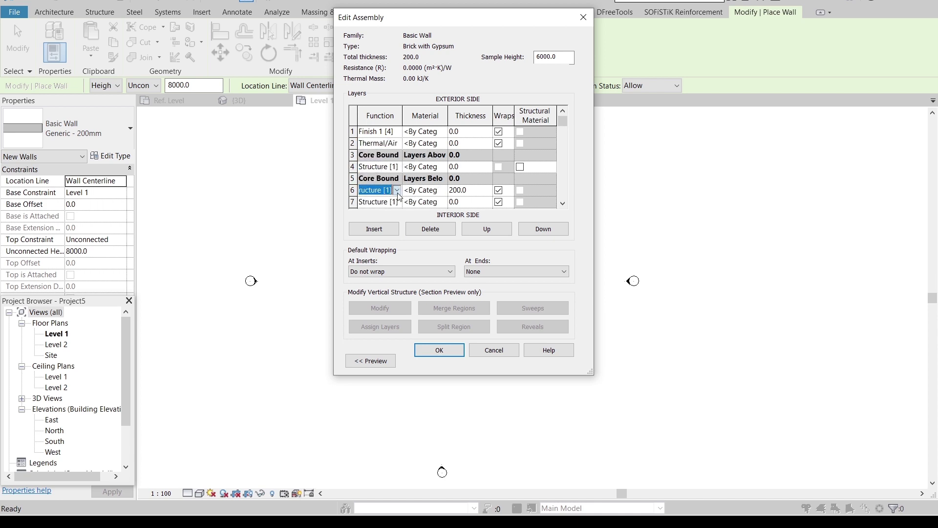
left_click(376, 221)
left_click(394, 203)
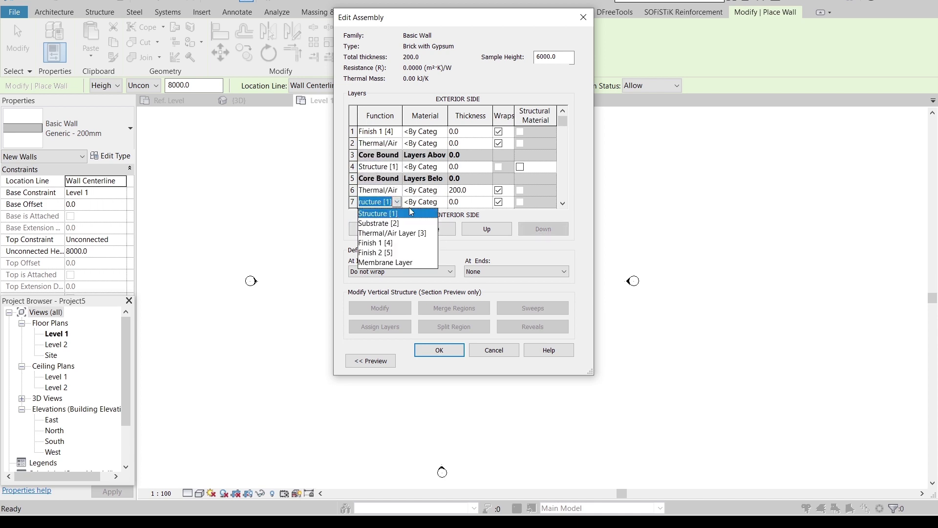
left_click(382, 253)
left_click(399, 168)
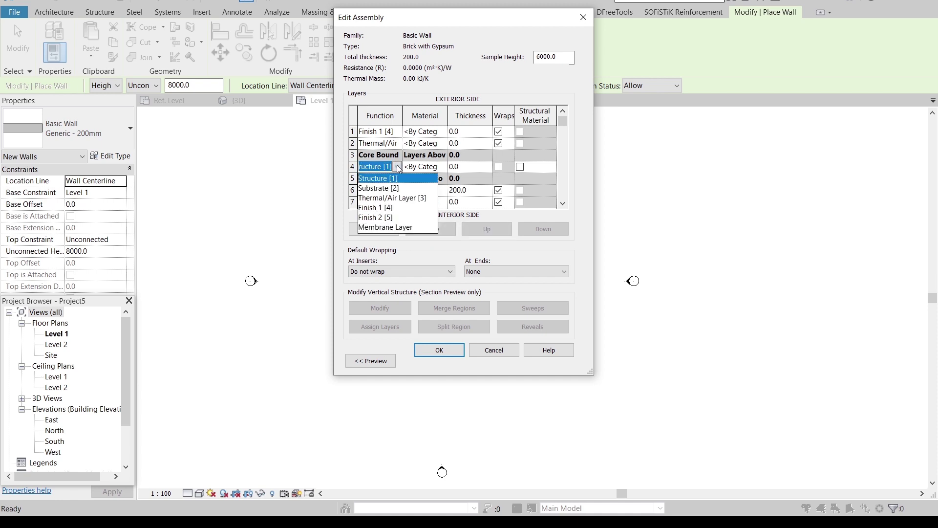
left_click(442, 172)
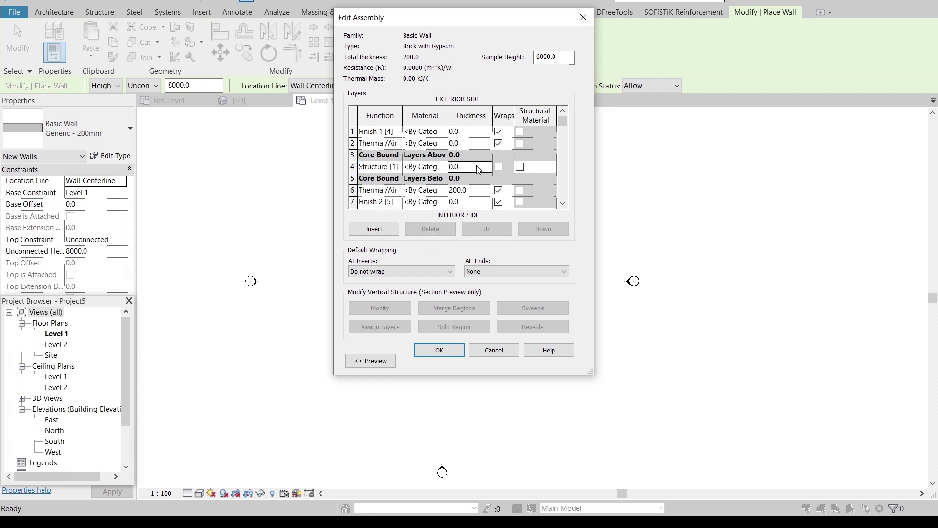
- Set the layer thicknesses to 180 mm for the structure, 5 mm for both thermal/air layers, 10 mm for Finish 1 and 5 mm for Finish 2
left_click(461, 167)
type("180")
left_click(457, 191)
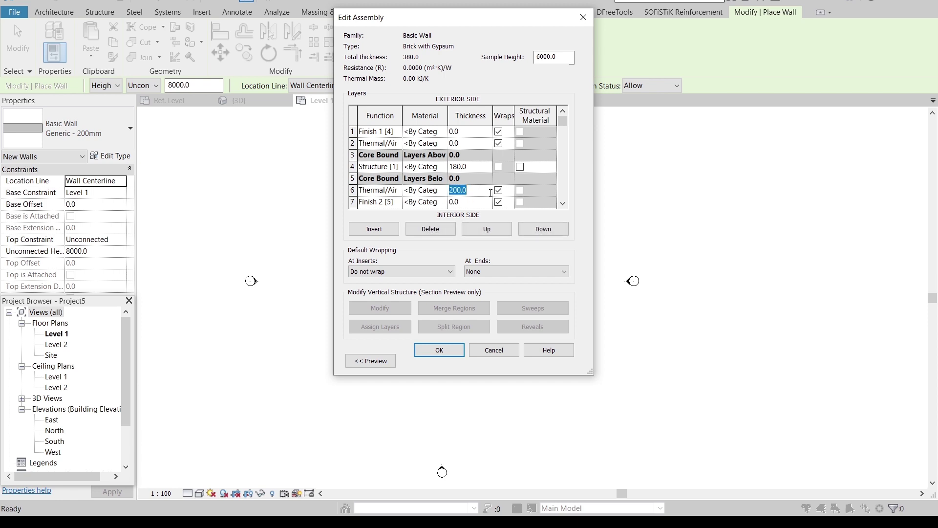
type("55")
key("Up")
type("10")
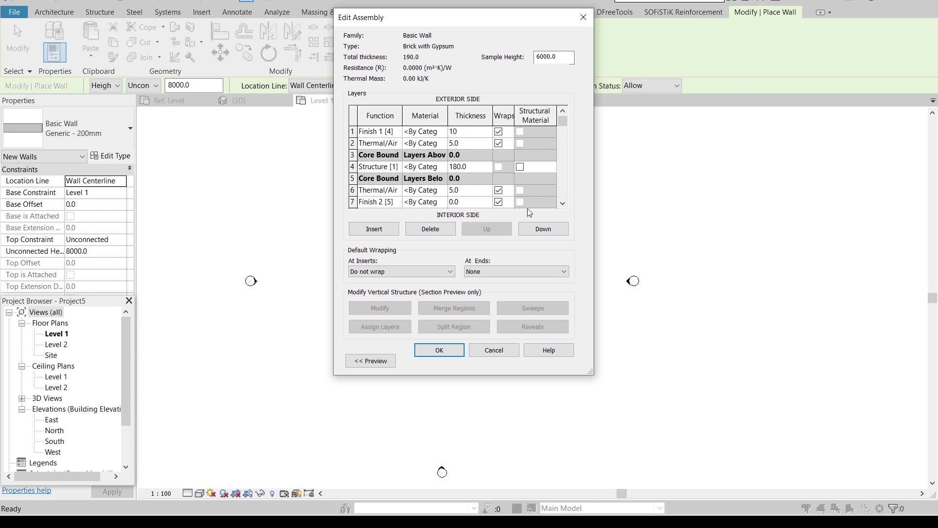
left_click(478, 202)
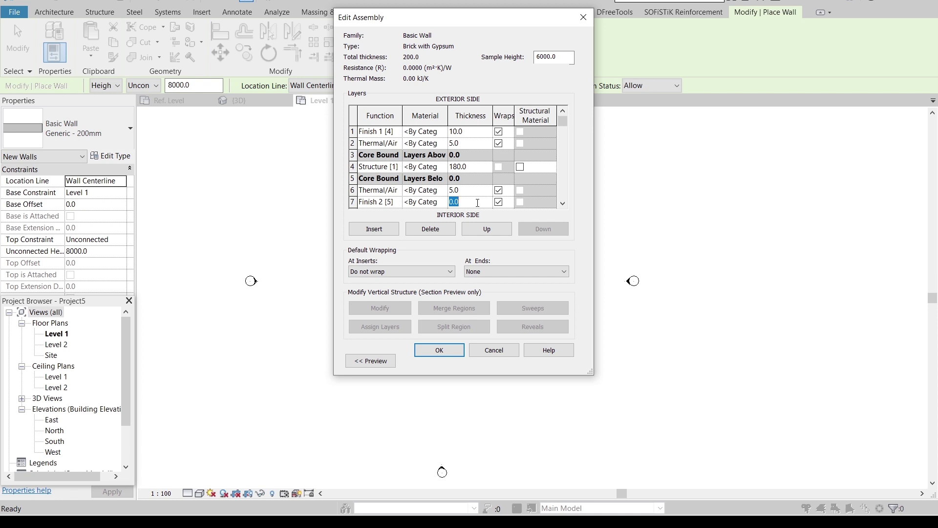
type("5")
- Assign the Damp-proofing material to the interior Finish 2 layer
key("shift+Tab")
left_click(443, 201)
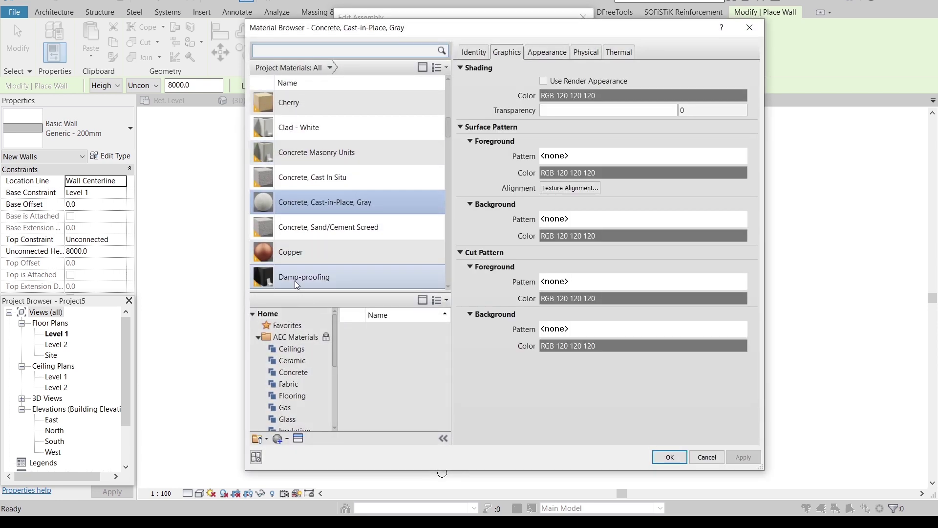
double_click(294, 278)
- Search the materials for "soft" and assign Softwood, Lumber to the interior thermal/air layer
left_click(442, 193)
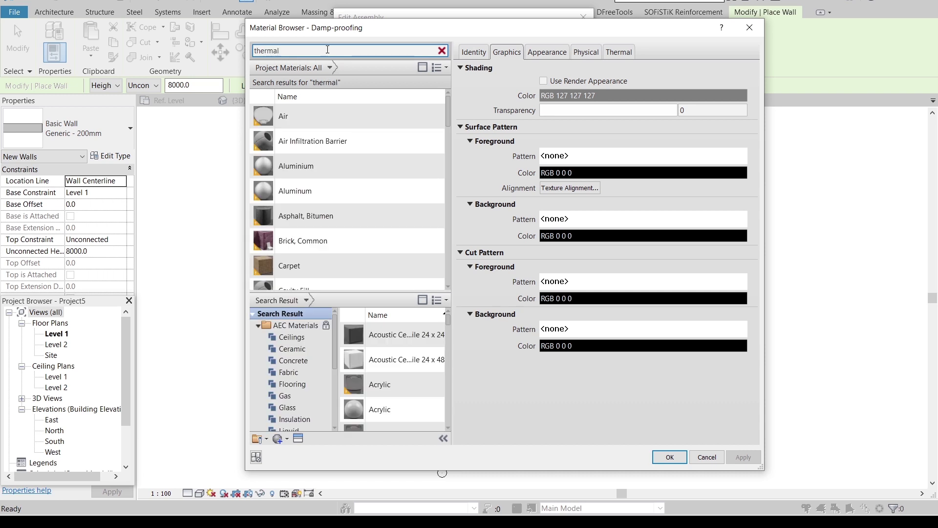
key("ctrl+a")
key("BackSpace")
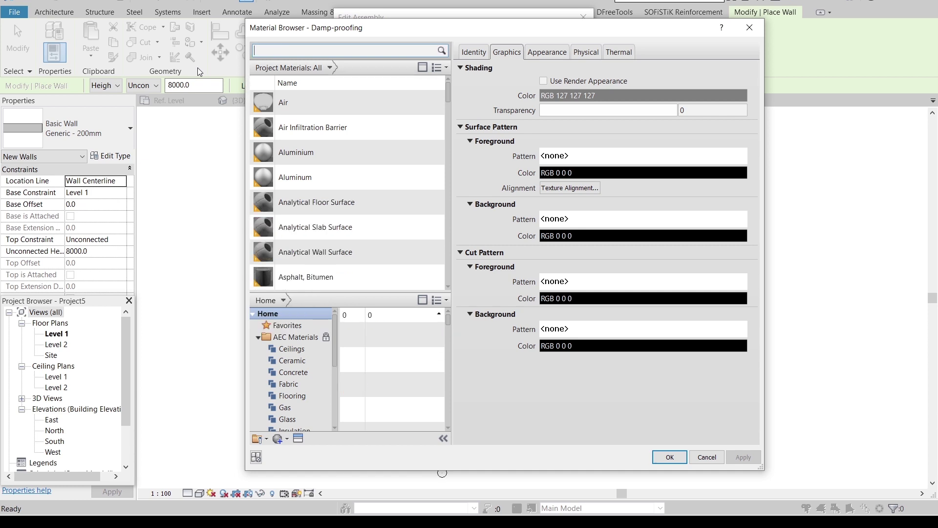
type("soft")
left_click(313, 119)
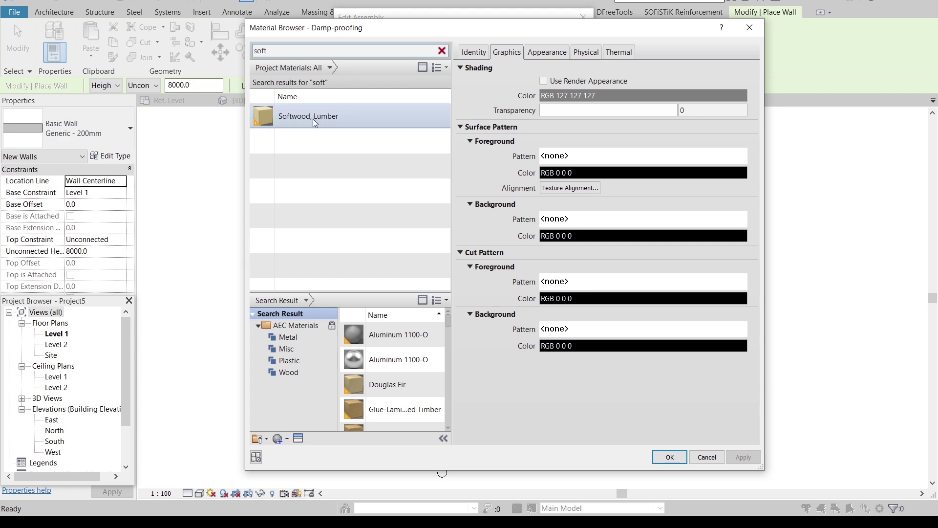
key("Return")
left_click(442, 190)
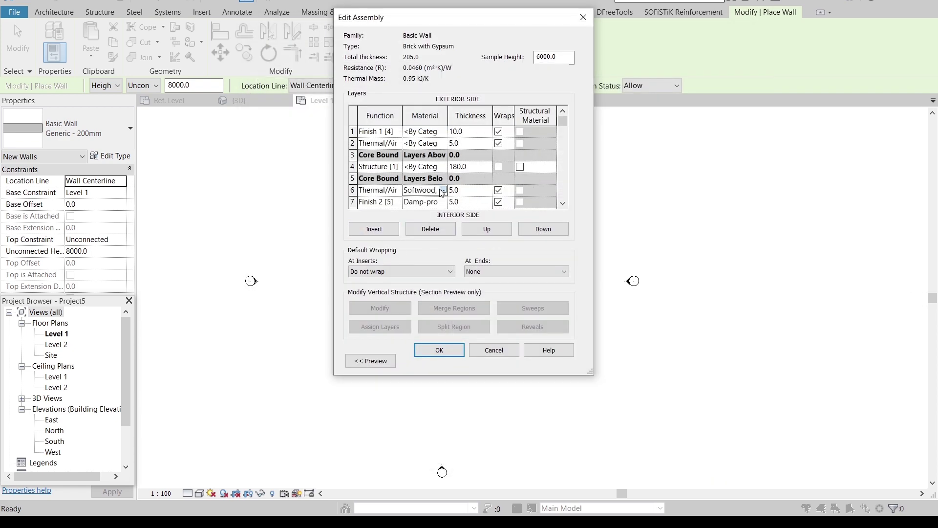
left_click(443, 190)
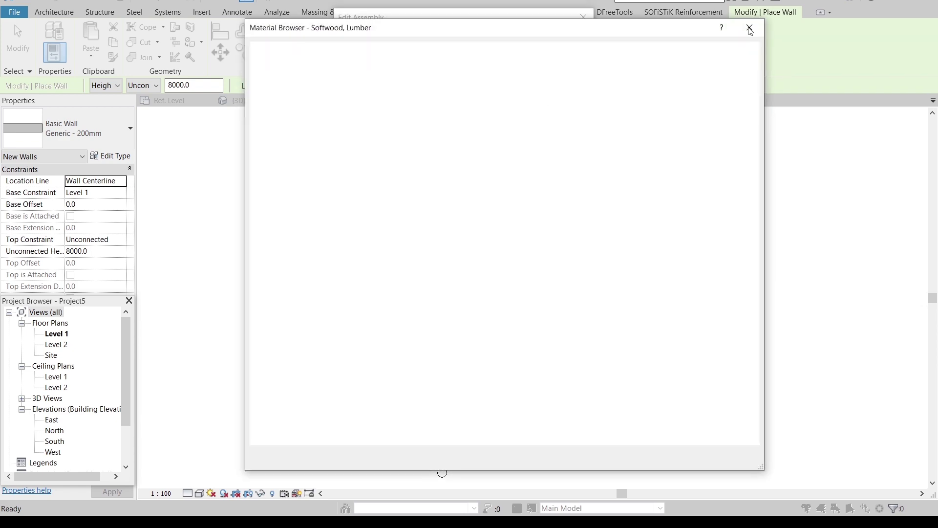
left_click(750, 29)
- Copy the Softwood, Lumber material from the interior thermal/air layer to the exterior thermal/air layer
left_click(416, 190)
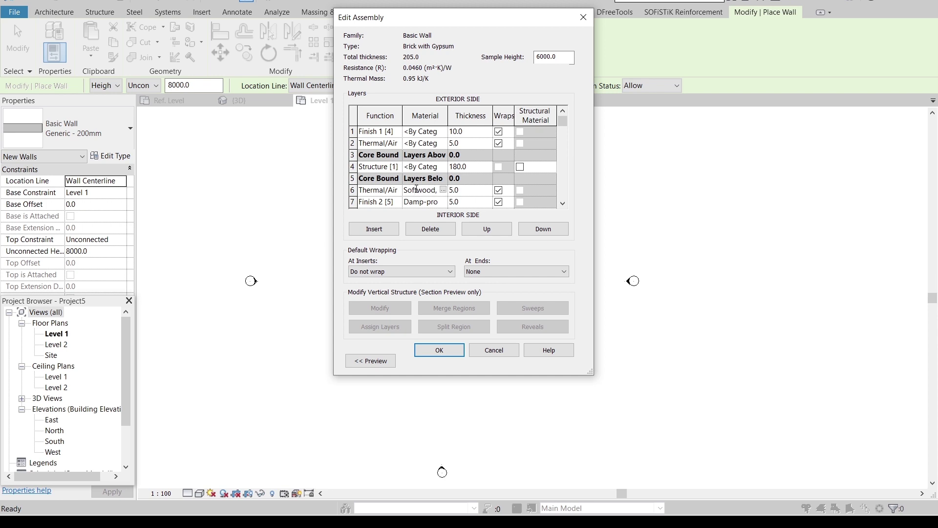
left_click(416, 189)
key("ctrl+c")
left_click(443, 189)
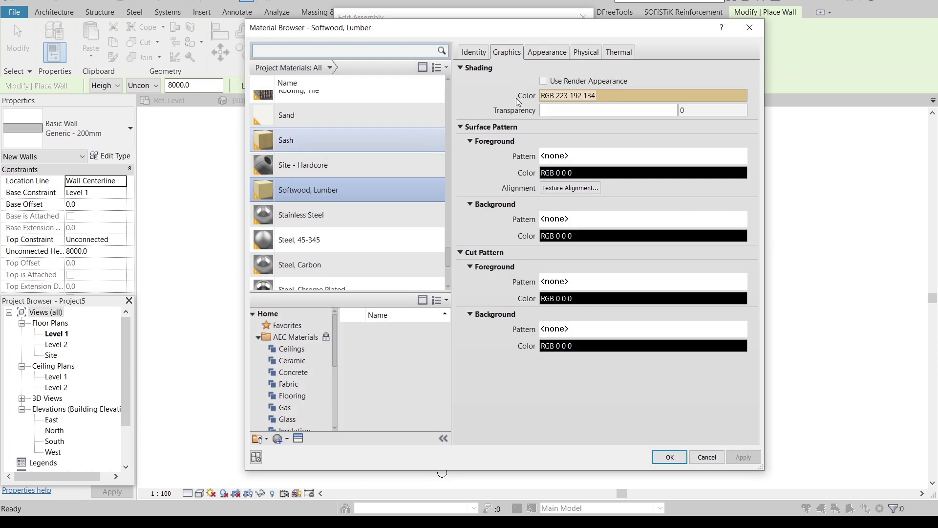
left_click(749, 27)
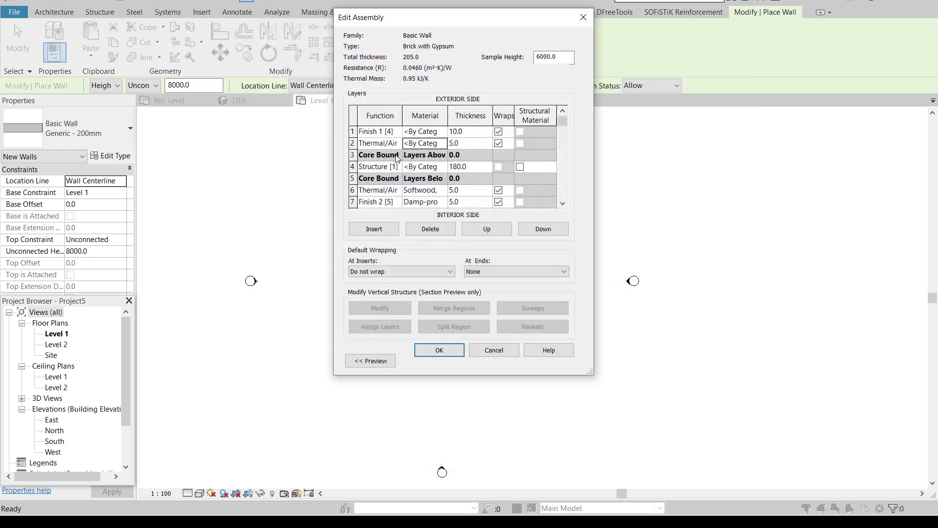
left_click(421, 143)
key("ctrl+v")
- Search the materials for "gy" and assign Gypsum Wall Board to the exterior Finish 1 layer
left_click(445, 133)
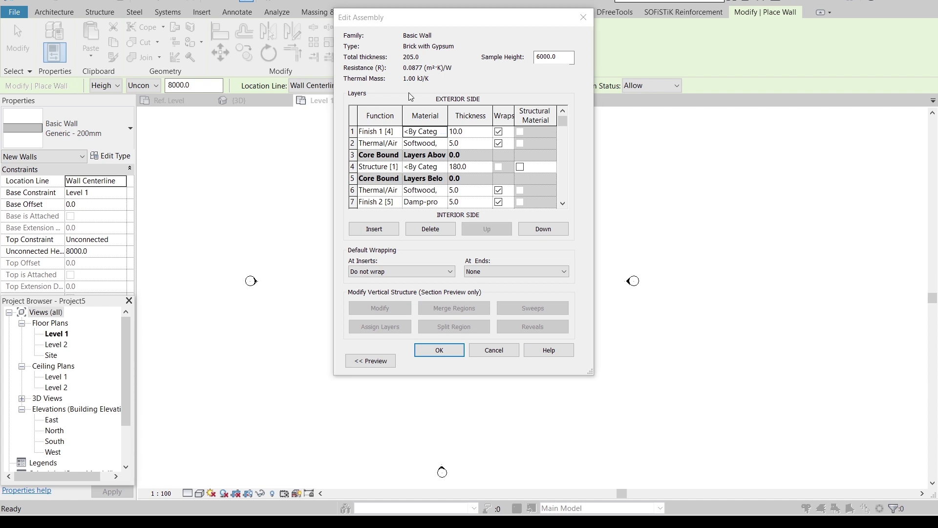
left_click(443, 131)
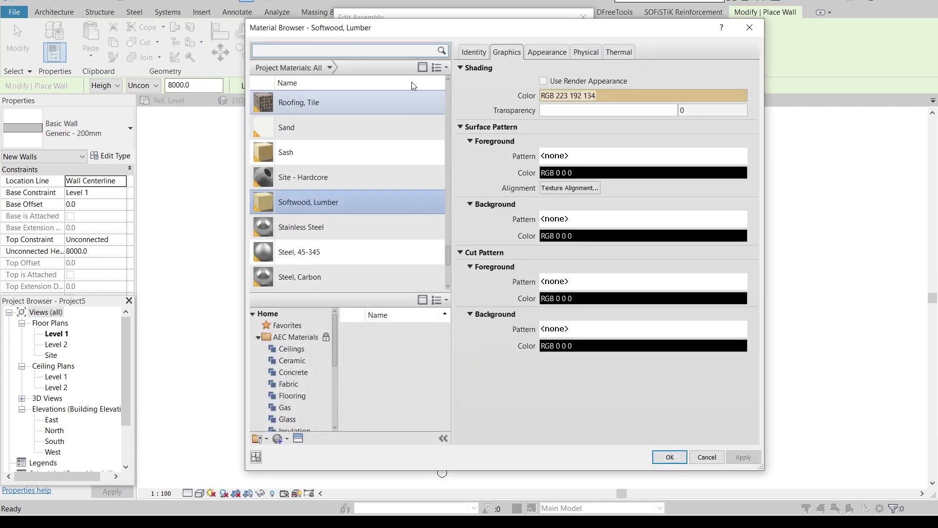
left_click(370, 51)
type("gy")
double_click(316, 112)
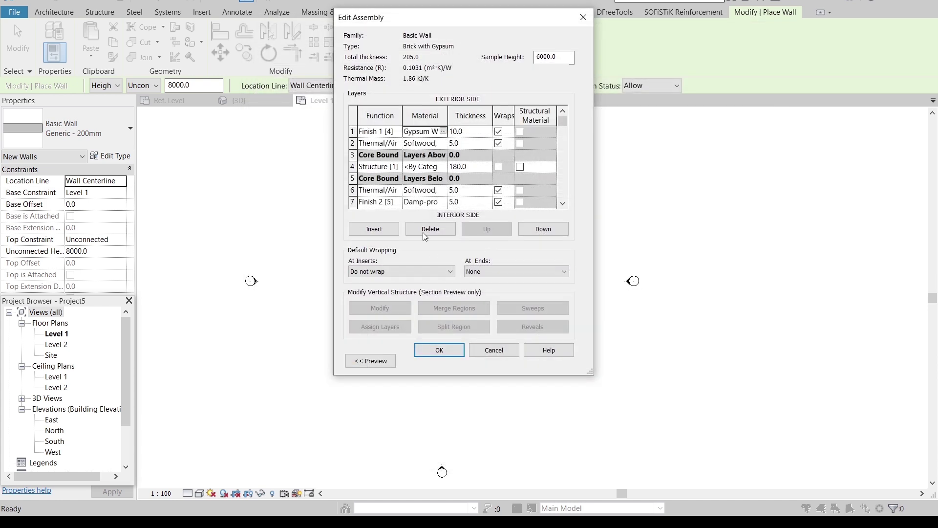
- Create a new material for the Structure [1] layer and name it Brick
left_click(445, 167)
left_click(444, 167)
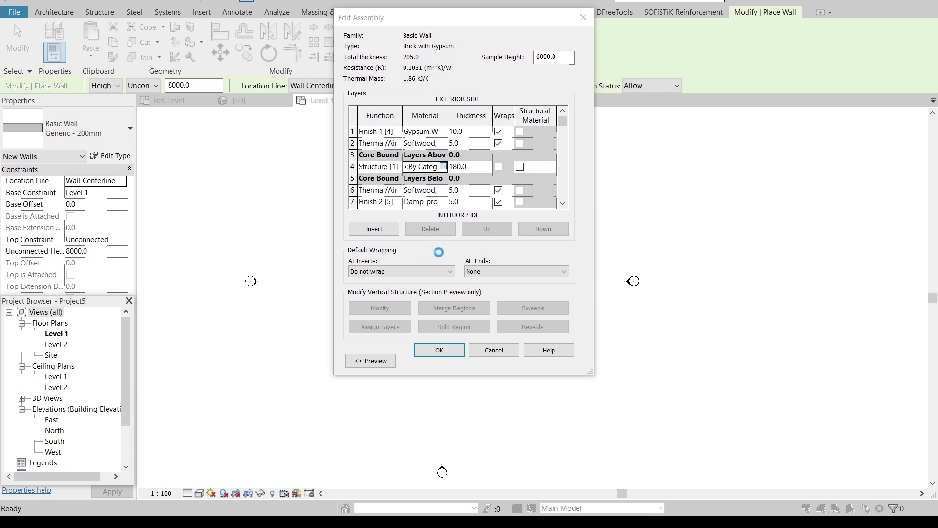
left_click(286, 440)
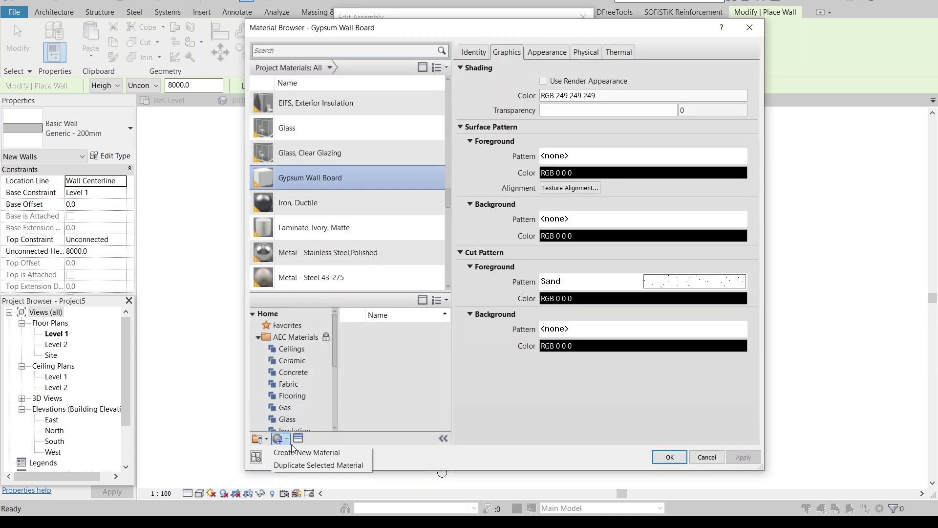
left_click(306, 450)
right_click(318, 181)
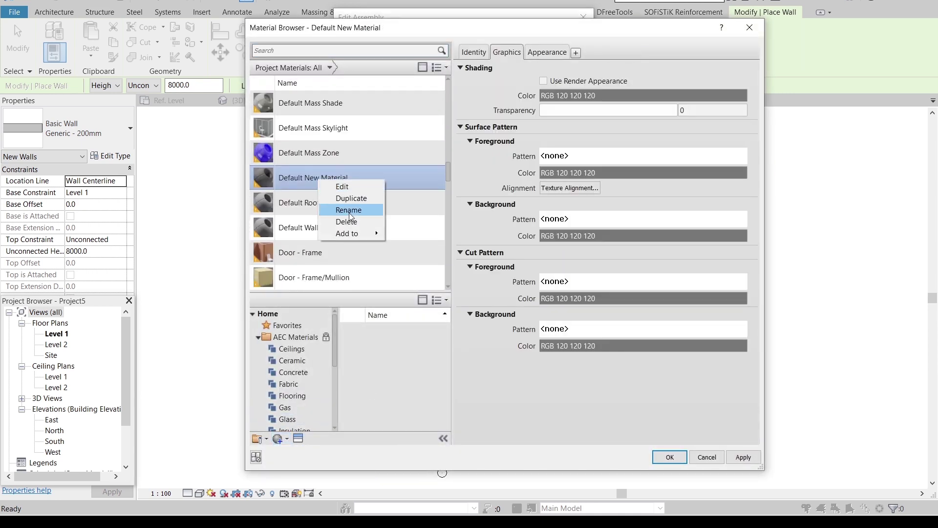
left_click(350, 210)
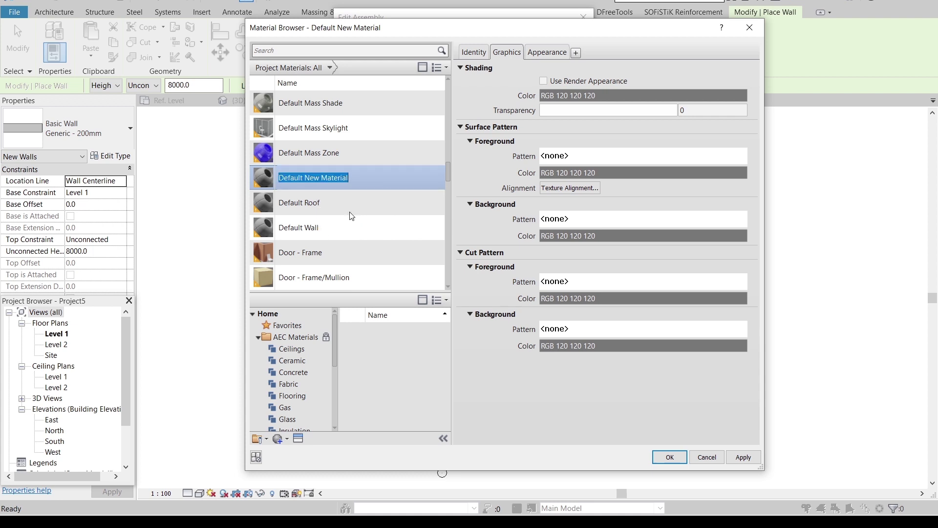
type("Brick")
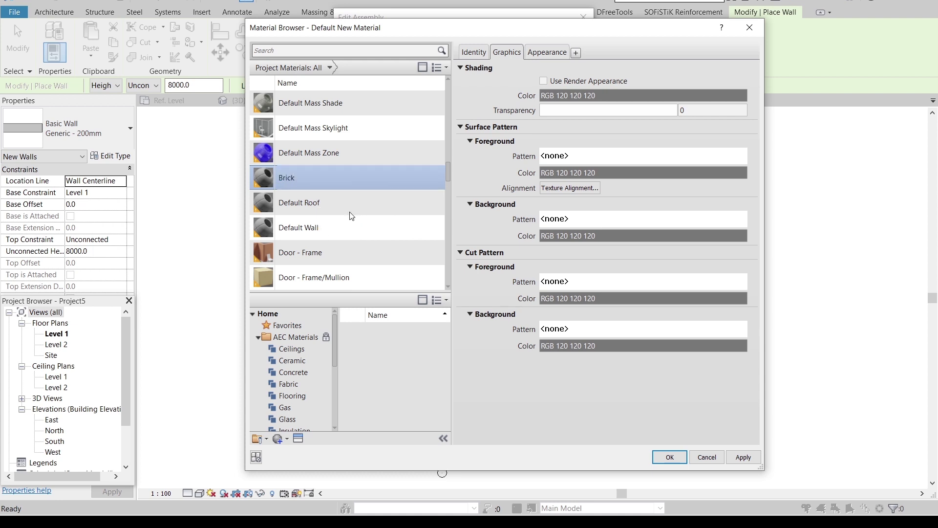
- Give the Brick material the Modular - Light Brown appearance from the Masonry category of the Appearance Library
left_click(298, 439)
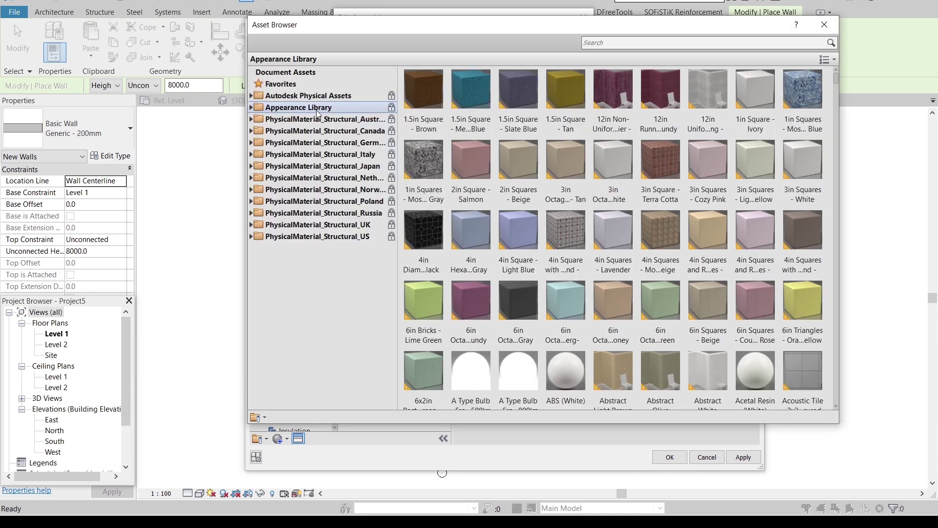
double_click(315, 110)
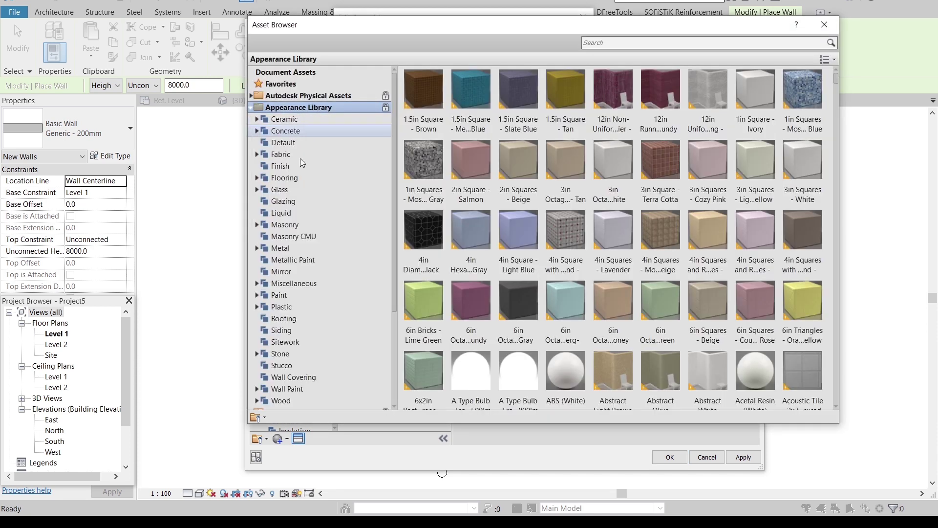
double_click(292, 225)
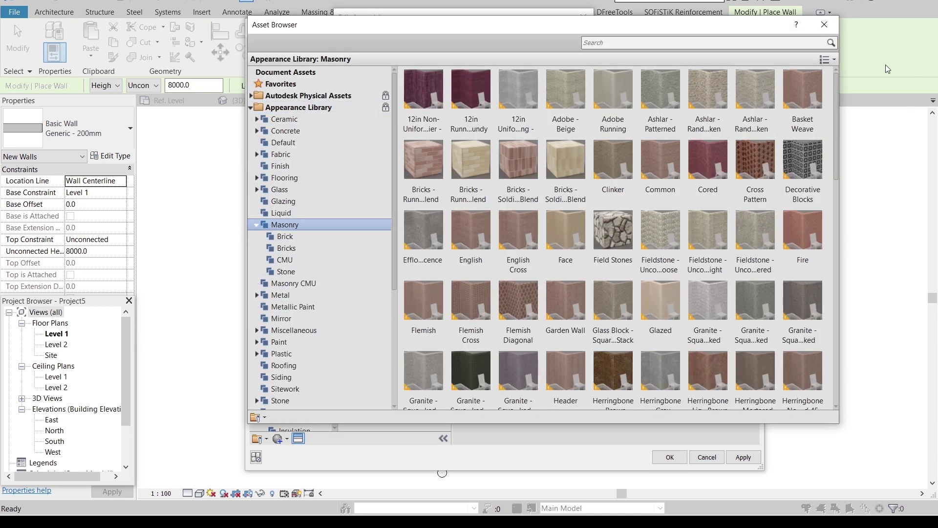
left_click_drag(834, 92, 835, 140)
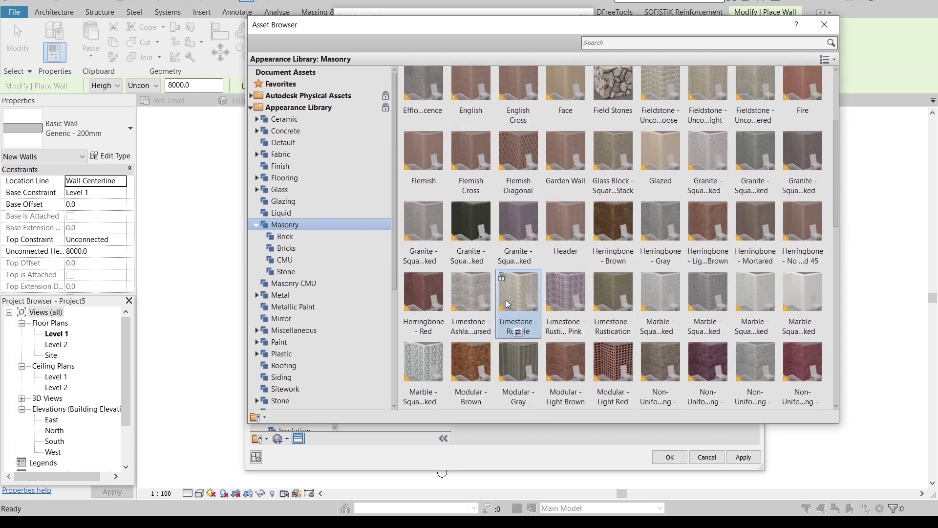
scroll(506, 300, "down", 3)
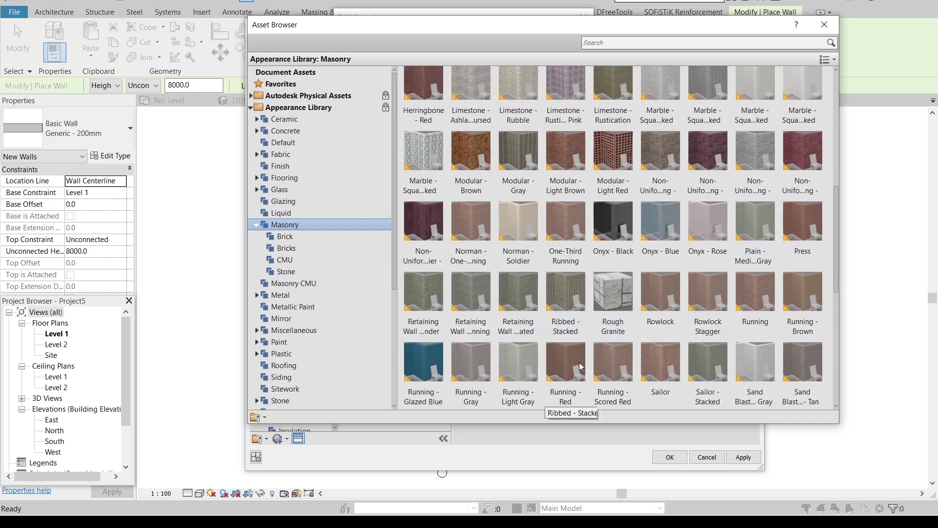
scroll(571, 321, "up", 3)
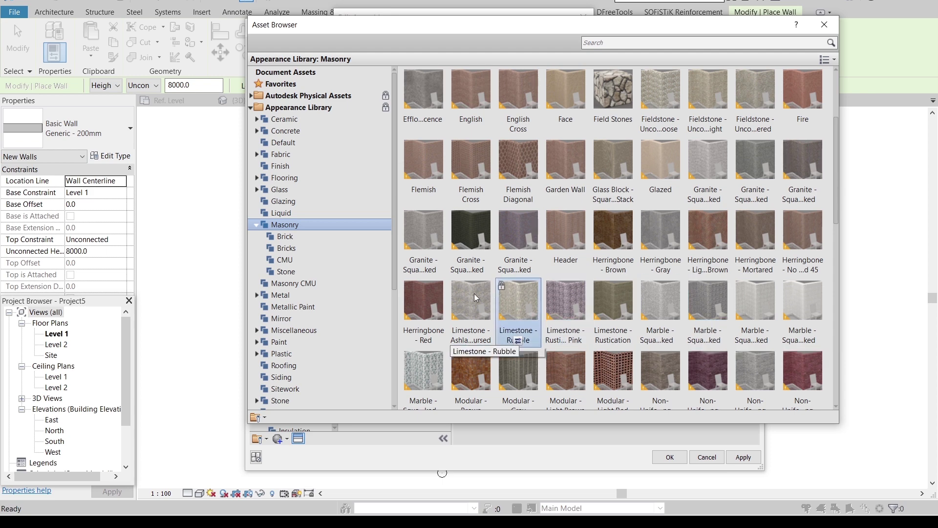
scroll(663, 295, "down", 3)
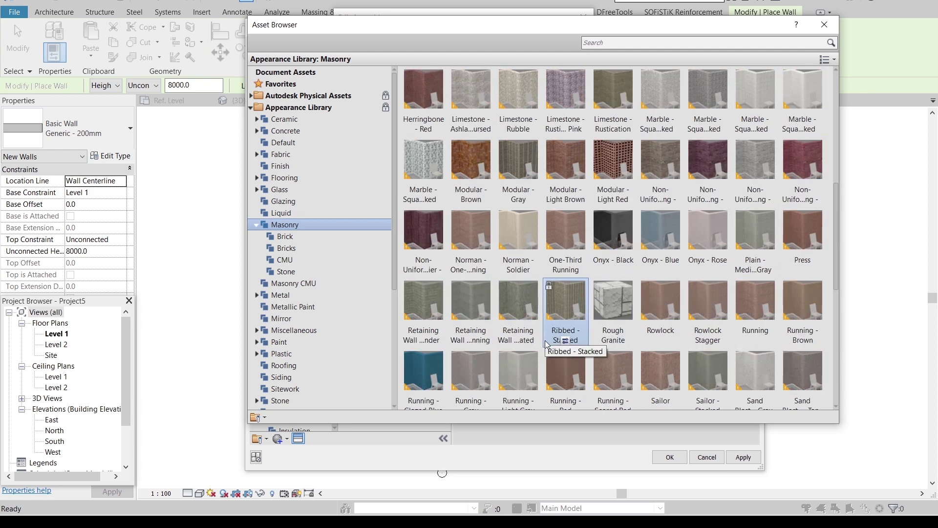
left_click(565, 200)
left_click(824, 25)
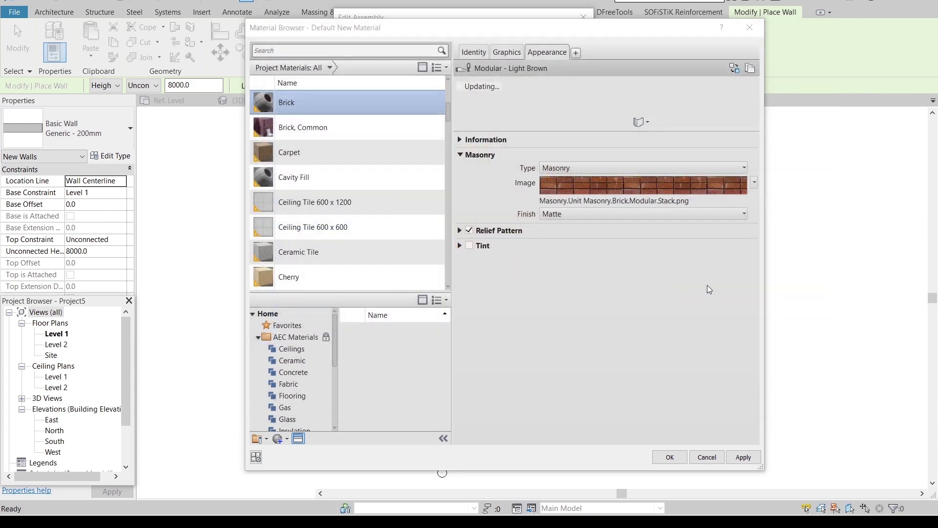
- Apply the Brick material to the structure layer and confirm the Brick with Gypsum wall assembly and type
left_click(738, 454)
left_click(604, 119)
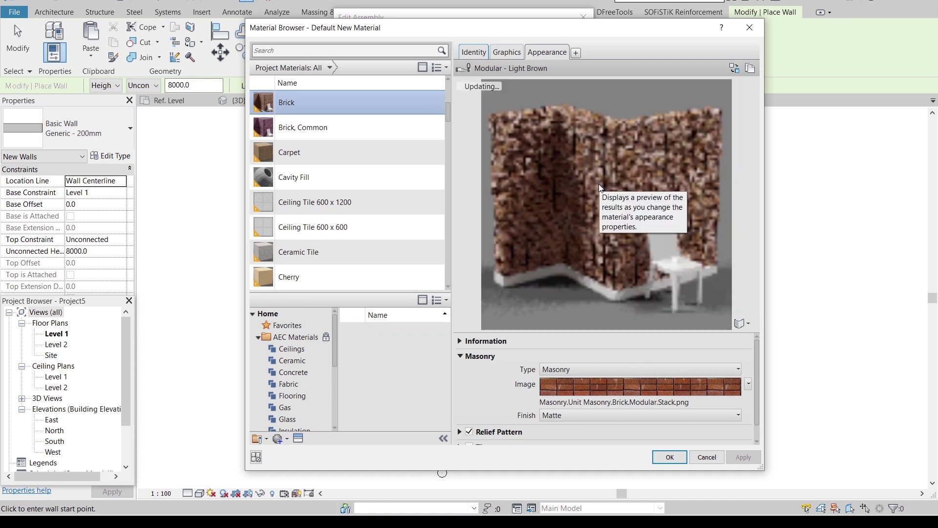
left_click(669, 457)
left_click(430, 351)
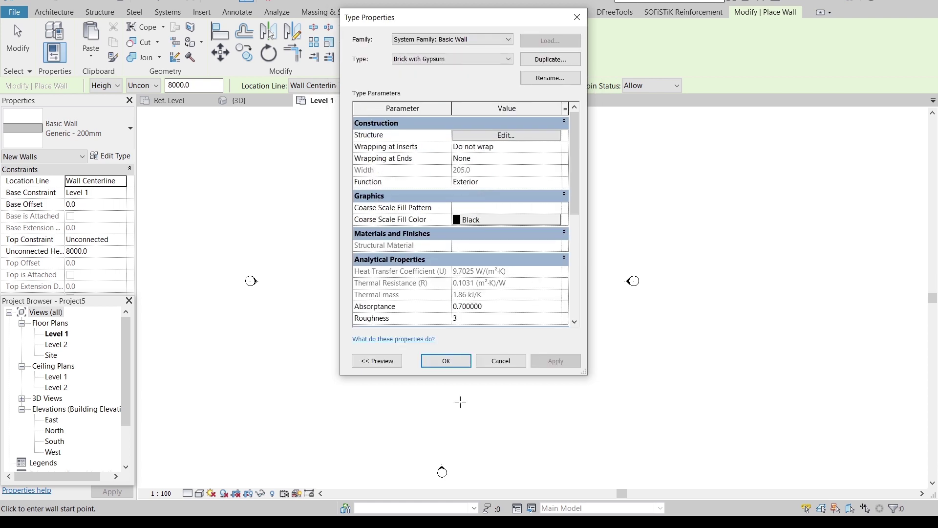
left_click(446, 360)
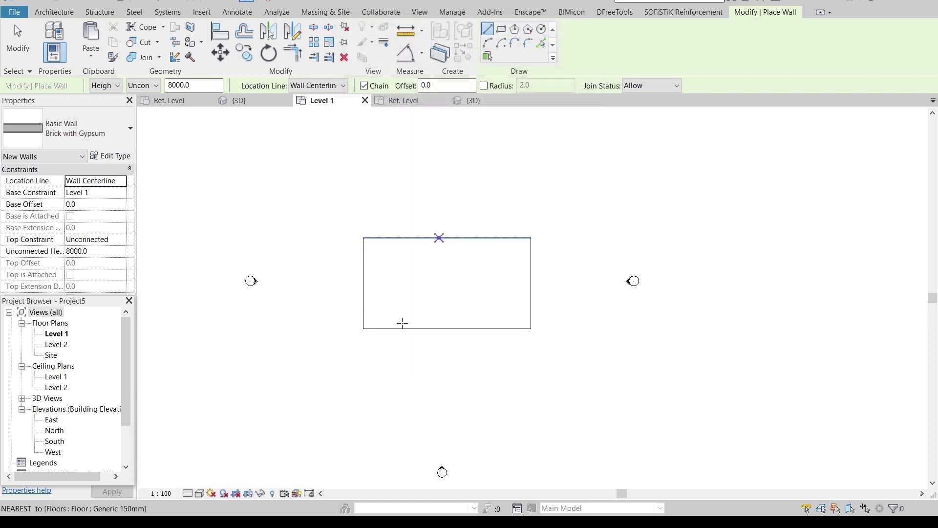
- Constrain the top of the new walls up to Level 2 with a top offset of -150 mm
left_click(122, 240)
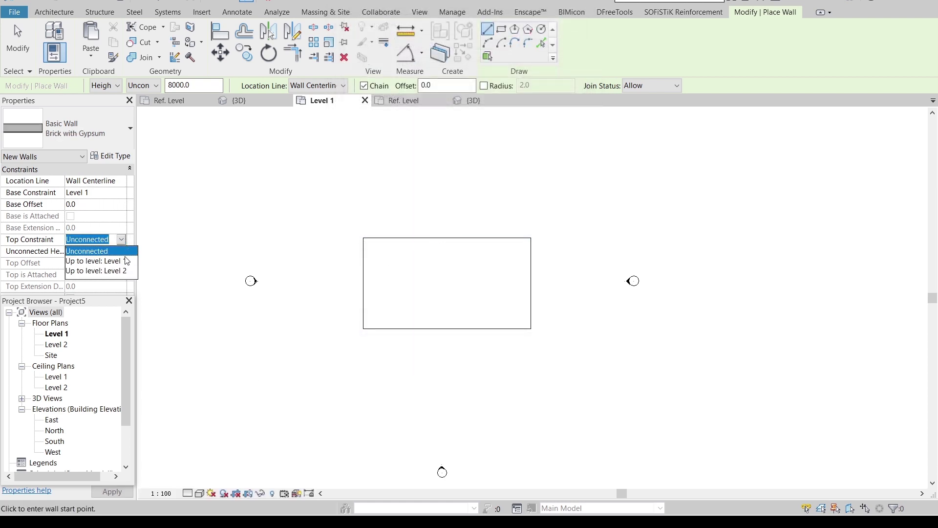
left_click(100, 271)
left_click(91, 268)
left_click(90, 264)
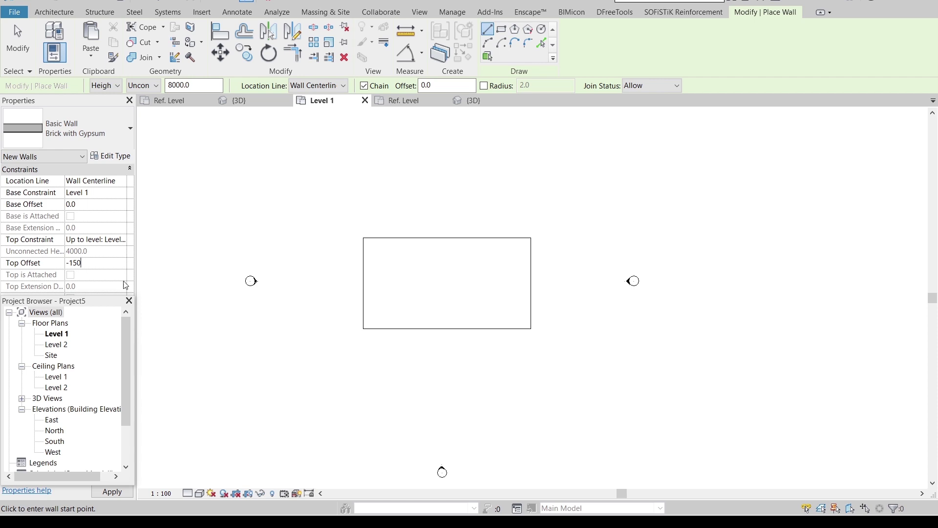
key("Return")
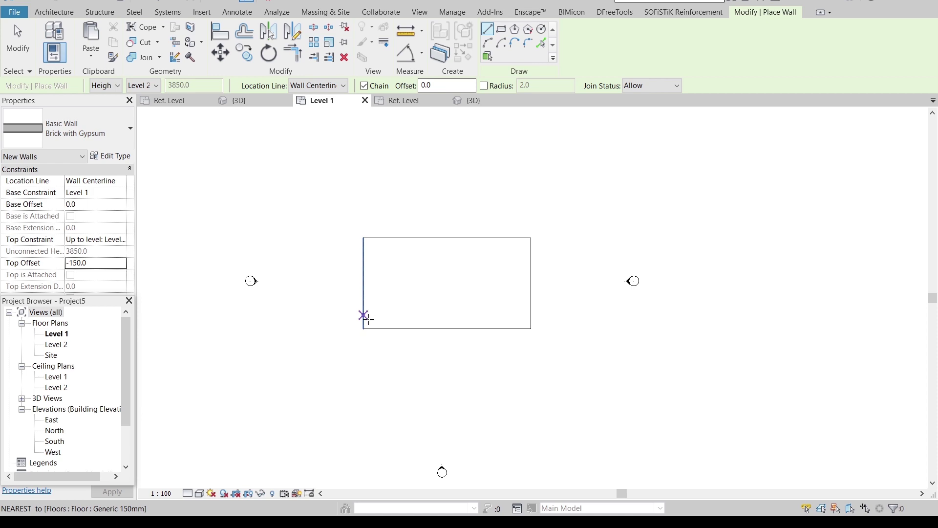
- Set the location line to Core Face: Exterior and draw a 22000 mm wall along the floor's lower edge, from corner to corner
left_click(342, 86)
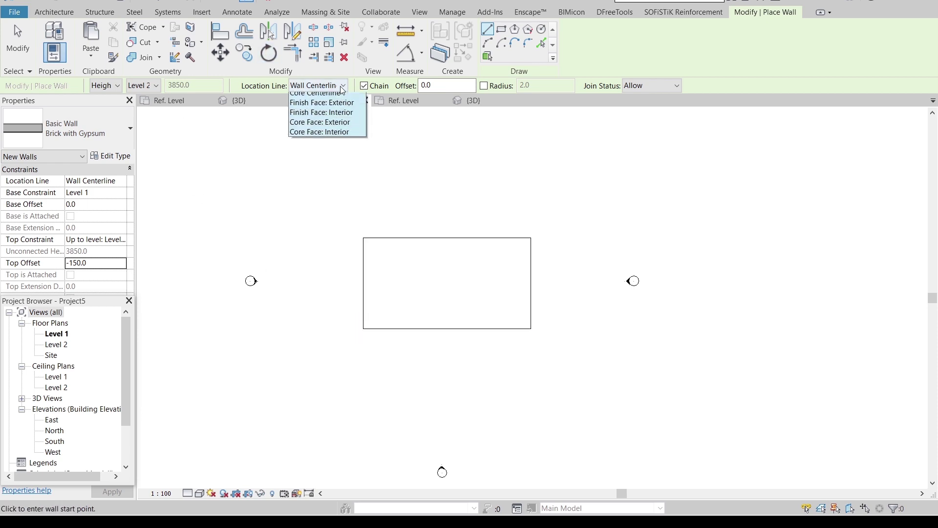
left_click(321, 141)
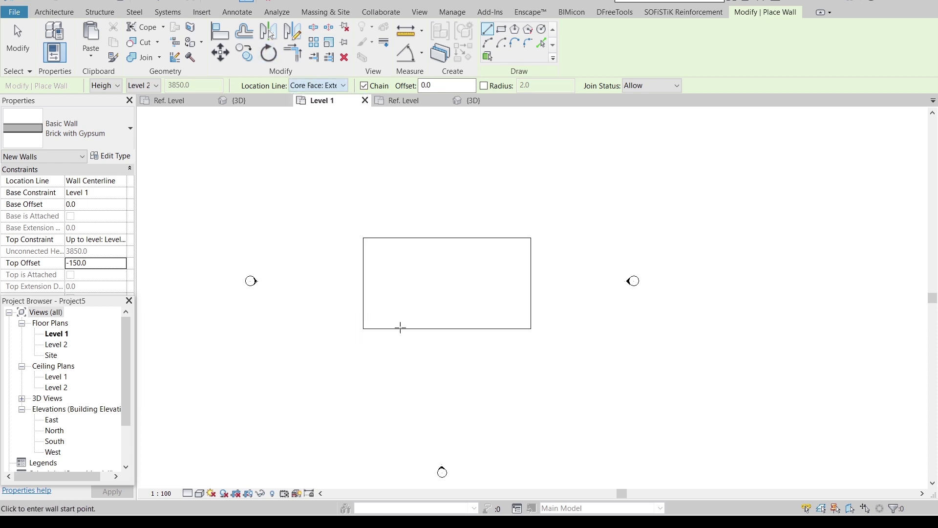
left_click(363, 329)
left_click(531, 328)
scroll(530, 329, "up", 4)
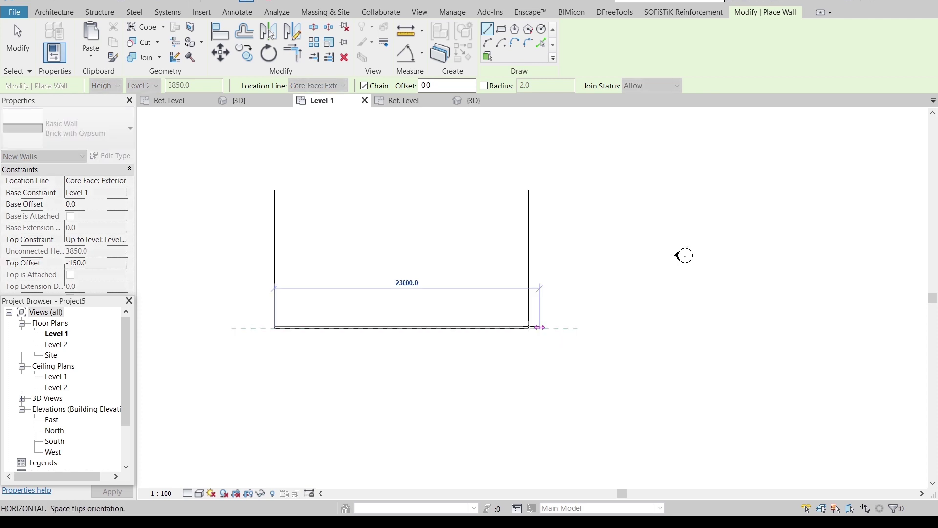
key("Escape")
key("Escape")
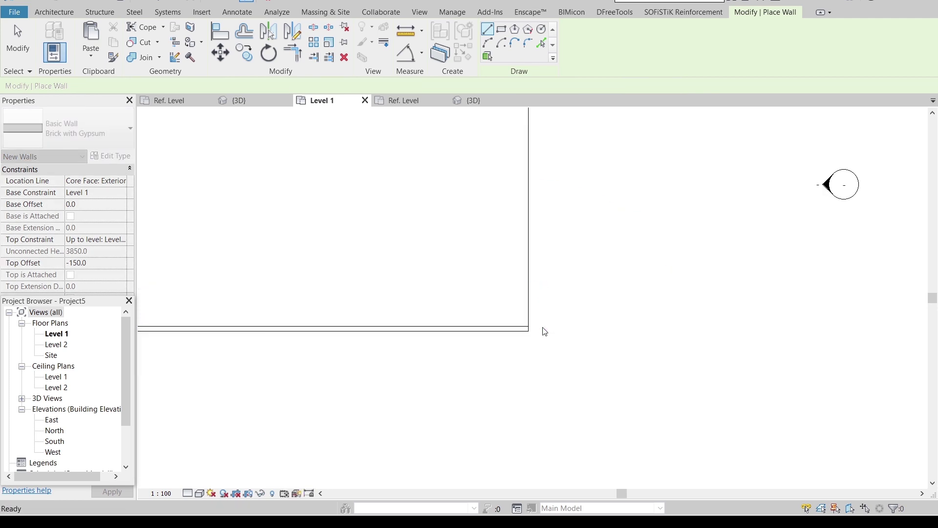
- Open the project's 3D view and set its visual style to Realistic
left_click(419, 11)
left_click(474, 101)
middle_click_drag(563, 305, 519, 360, "shift")
scroll(448, 386, "up", 3)
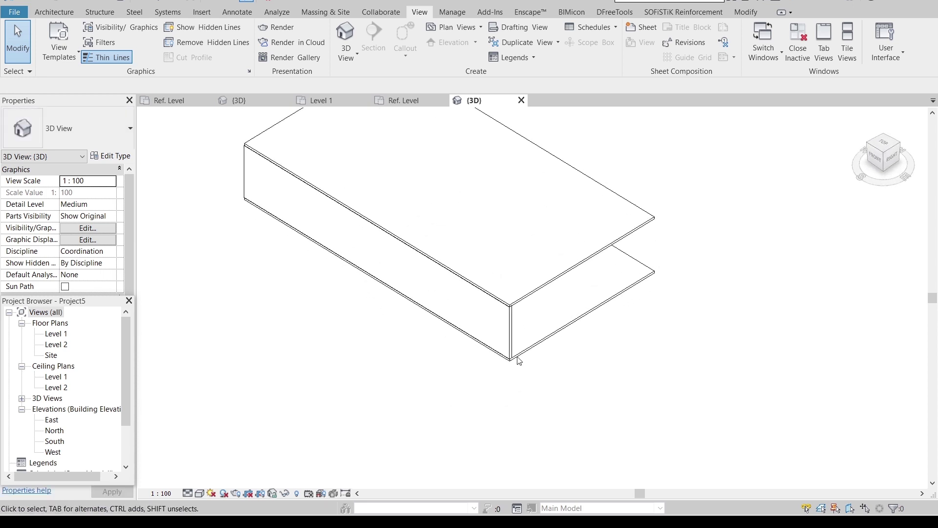
left_click(200, 493)
left_click(220, 467)
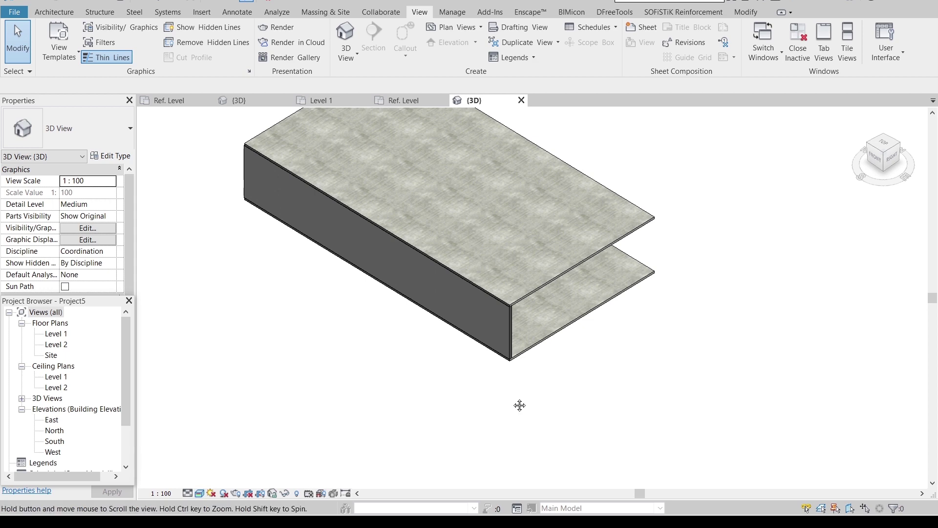
- Examine both faces of the new wall and its fit between the floors in 3D, and return to the Level 1 plan
left_click(515, 342)
scroll(509, 353, "up", 2)
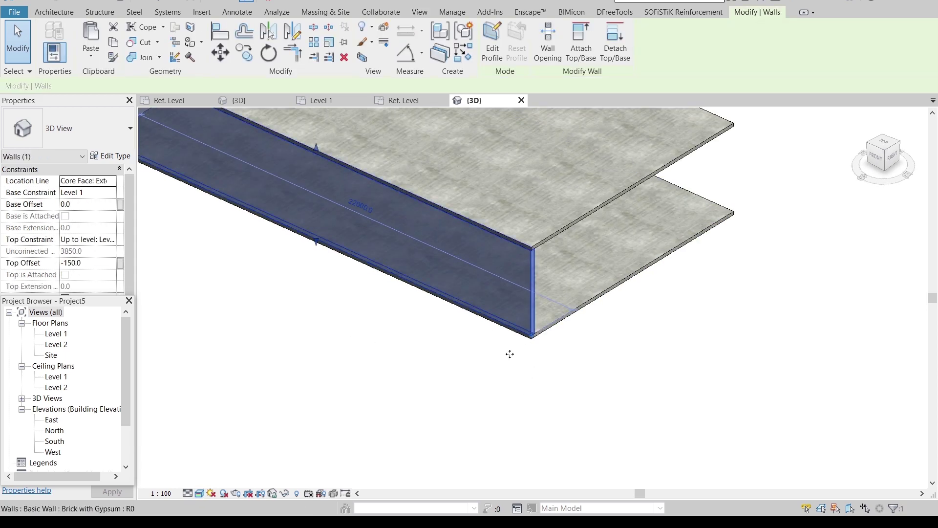
scroll(509, 354, "down", 3)
middle_click_drag(510, 354, 440, 257, "shift")
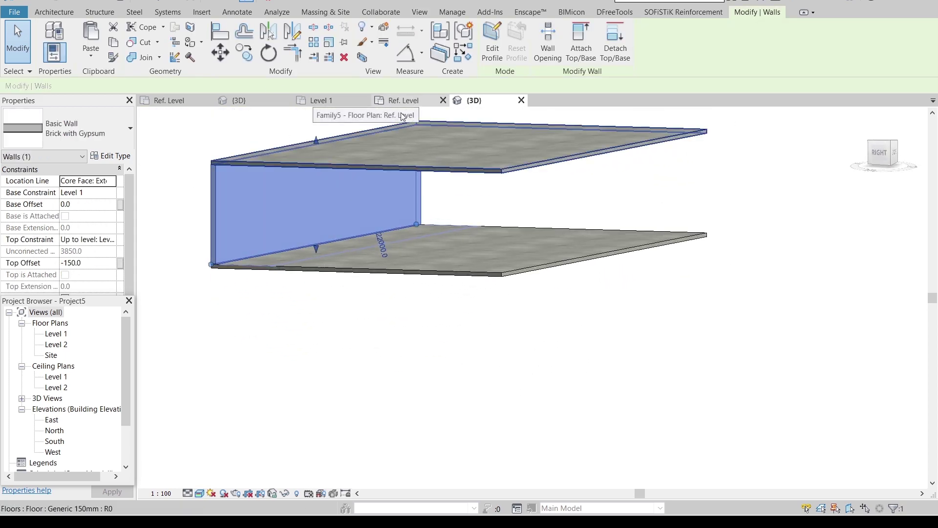
middle_click_drag(403, 115, 497, 228, "shift")
key("Escape")
scroll(497, 228, "up", 2)
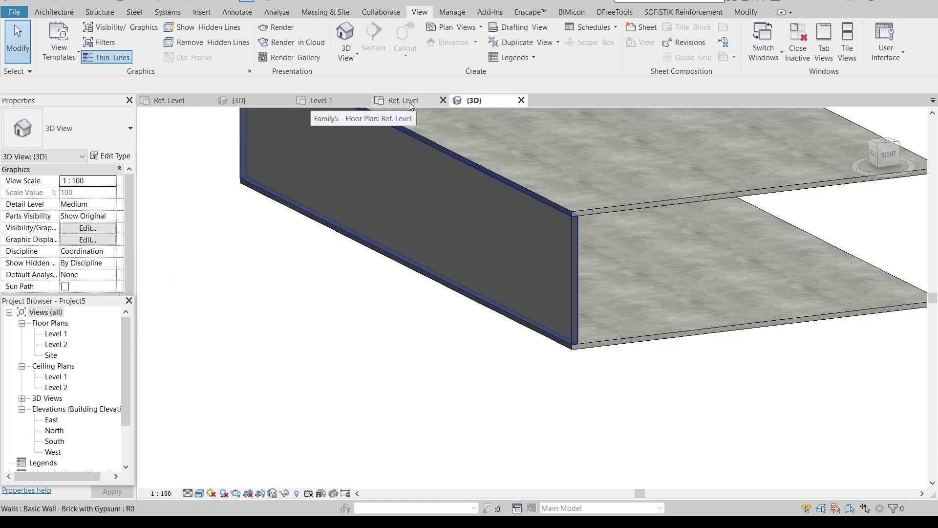
left_click(317, 100)
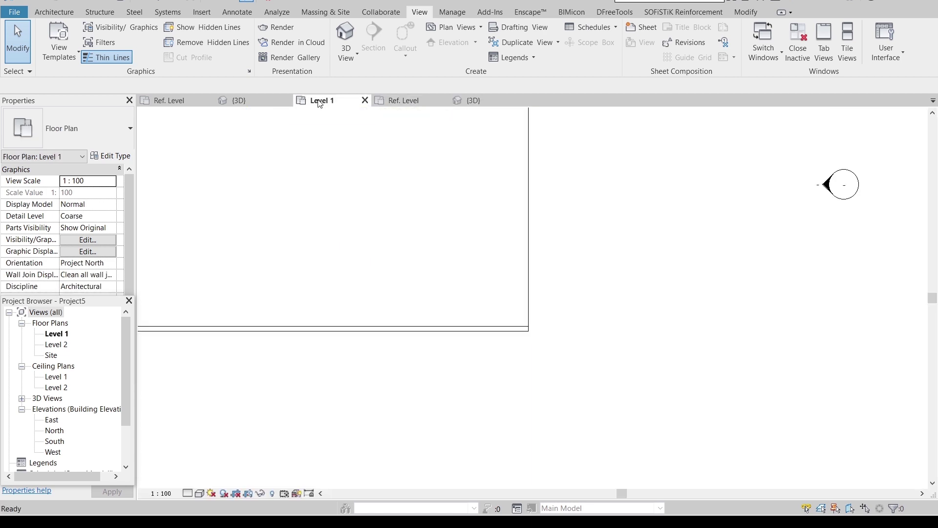
- Check the brick wall on the lower floor edge from plan and from an angle in 3D
left_click(429, 330)
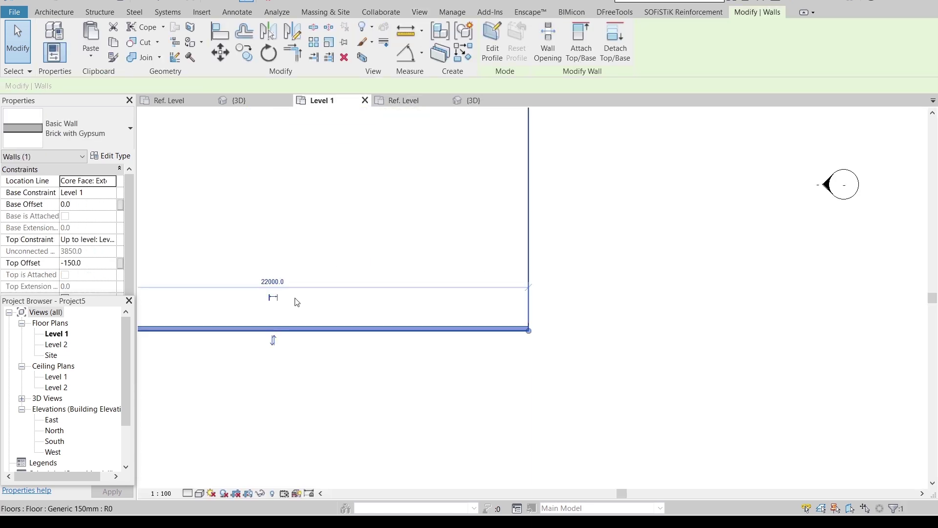
left_click(467, 101)
left_click(513, 389)
middle_click_drag(513, 390, 557, 391)
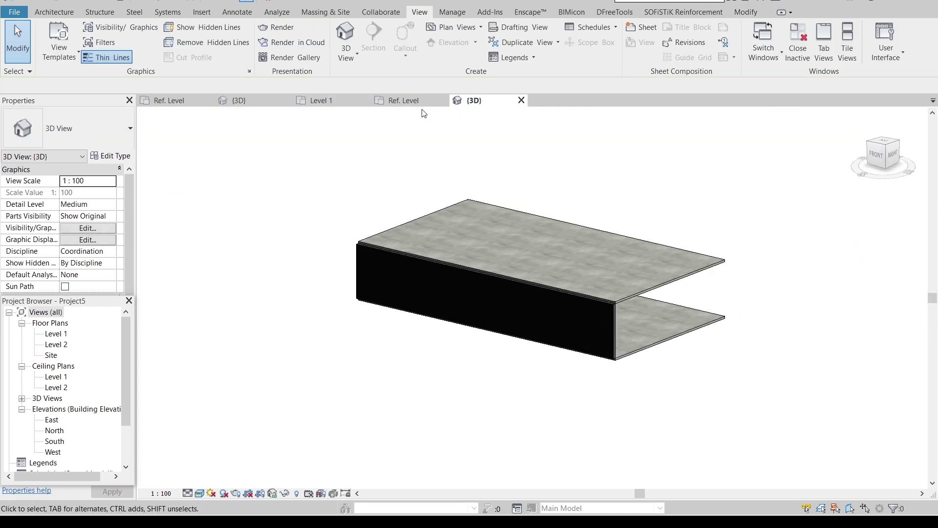
- Start a new wall in the Level 1 plan using the Curtain Wall type Storefront
left_click(341, 101)
scroll(313, 352, "down", 2)
middle_click_drag(327, 366, 507, 255)
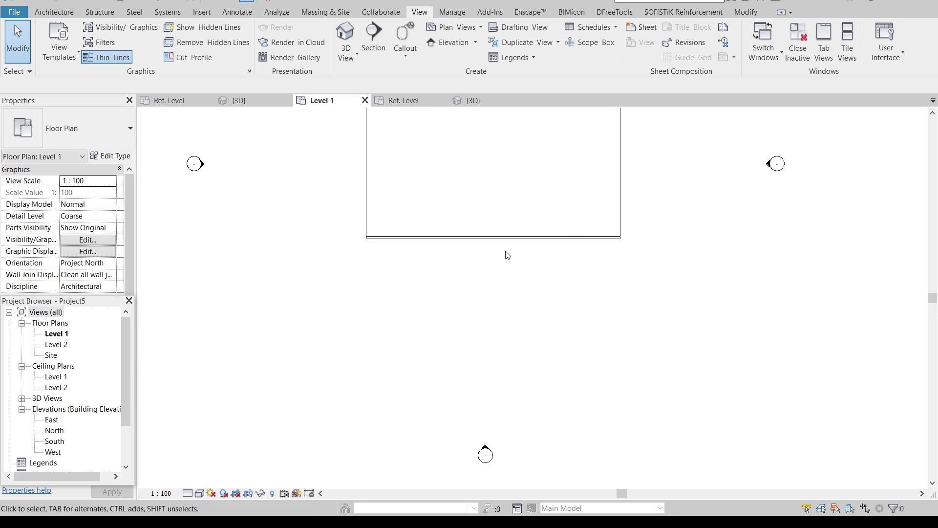
key("w")
key("a")
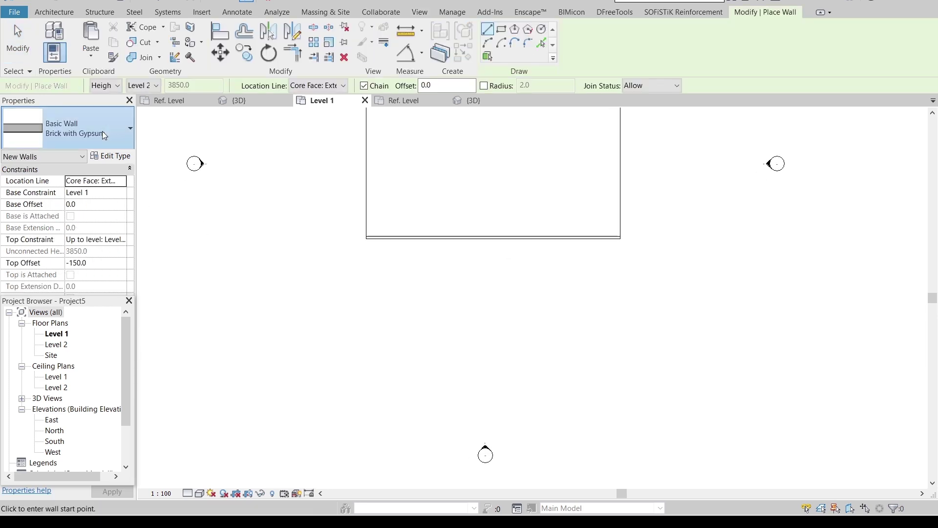
left_click(101, 131)
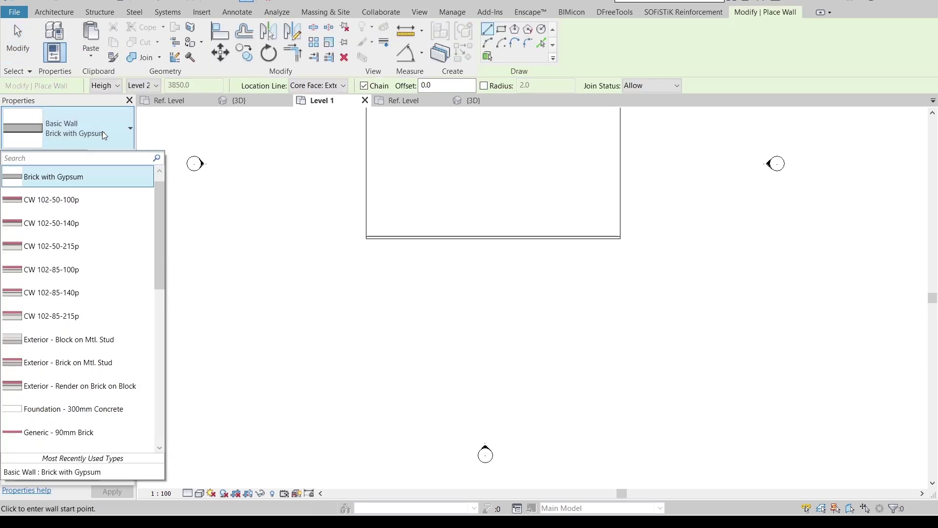
scroll(137, 318, "down", 5)
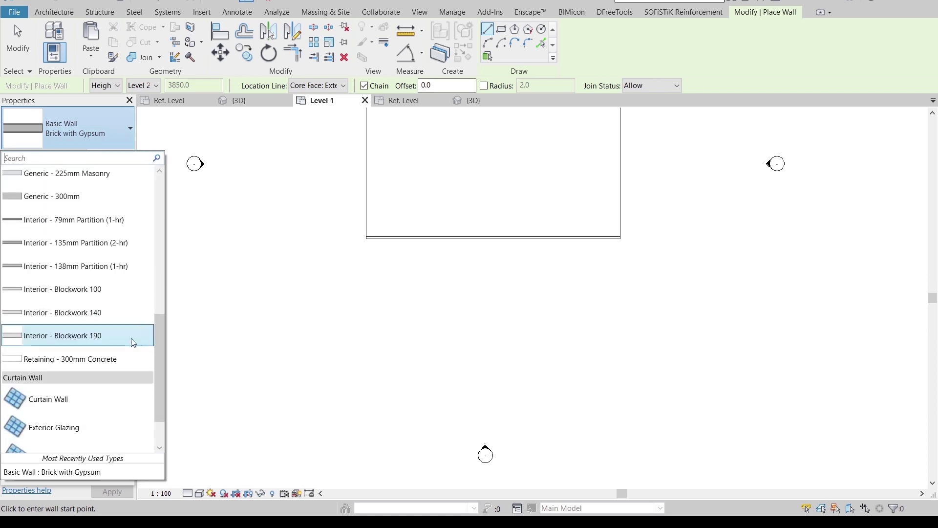
scroll(133, 342, "down", 2)
left_click(34, 398)
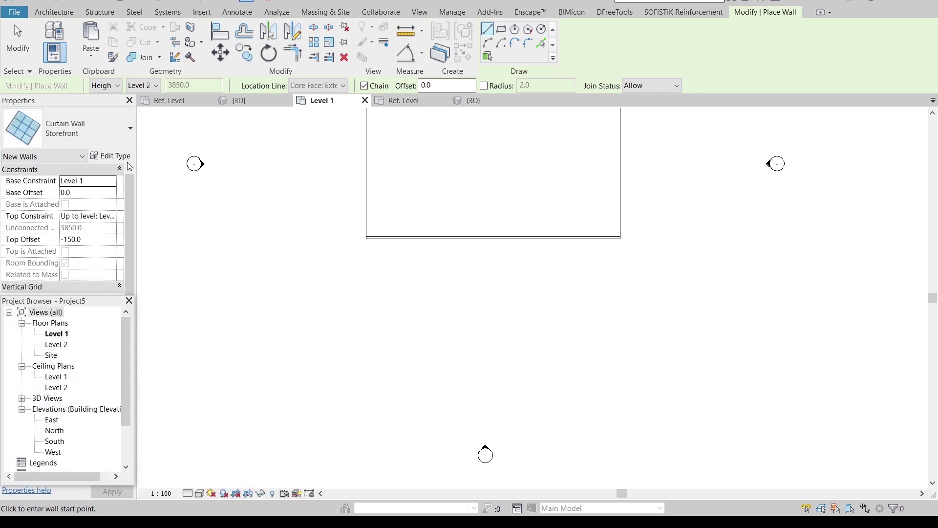
- Duplicate the Storefront type as "ACM Strucutre" and set its curtain panel to Empty System Panel : Empty
left_click(125, 157)
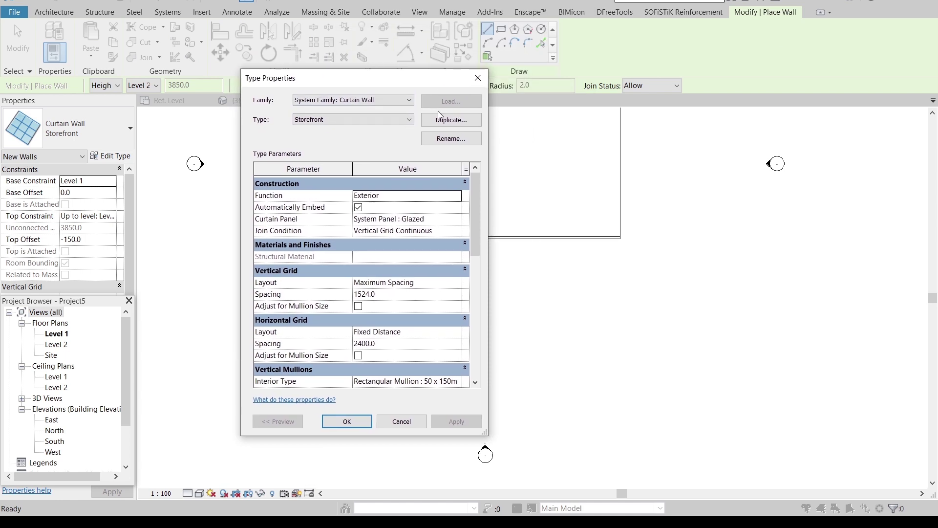
left_click(440, 119)
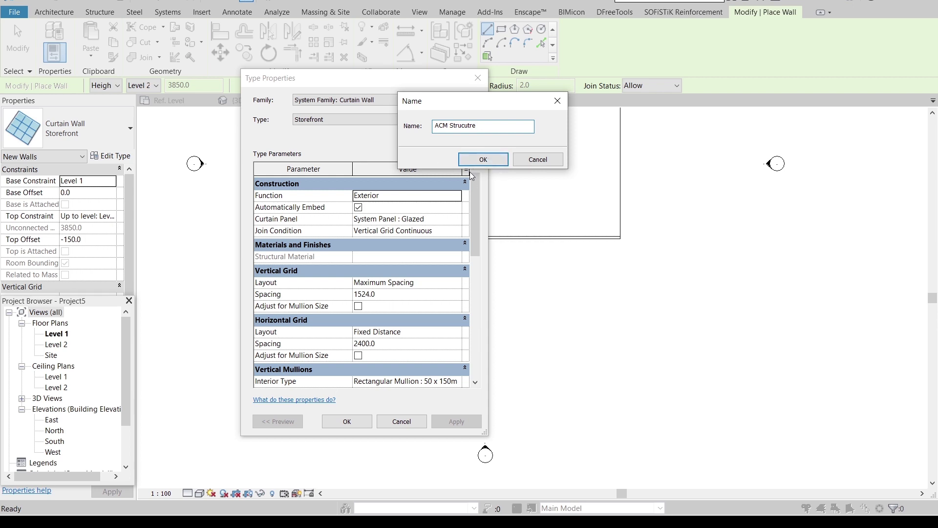
left_click(482, 159)
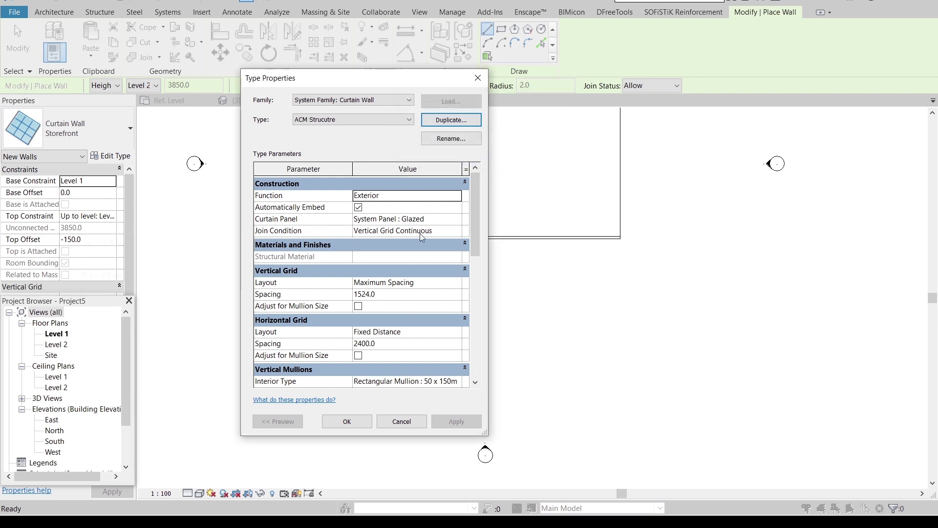
left_click(455, 221)
left_click(456, 220)
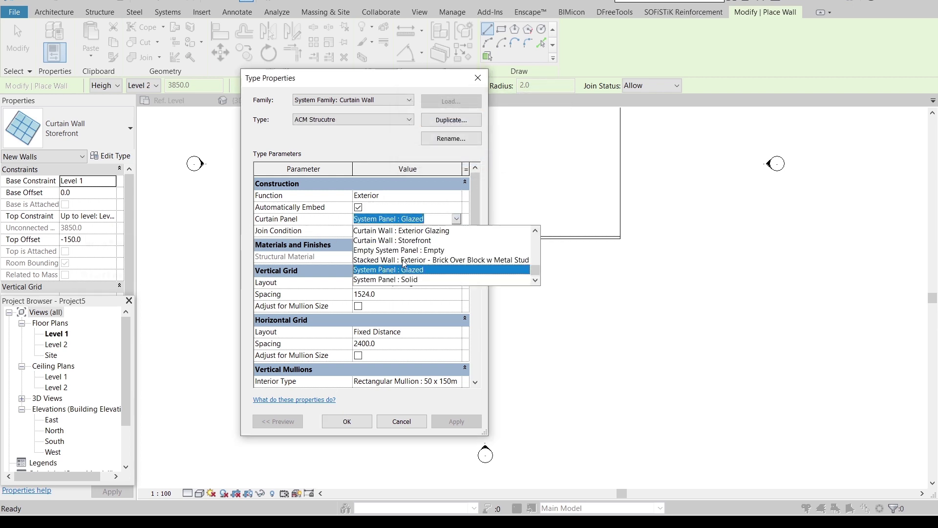
left_click(440, 250)
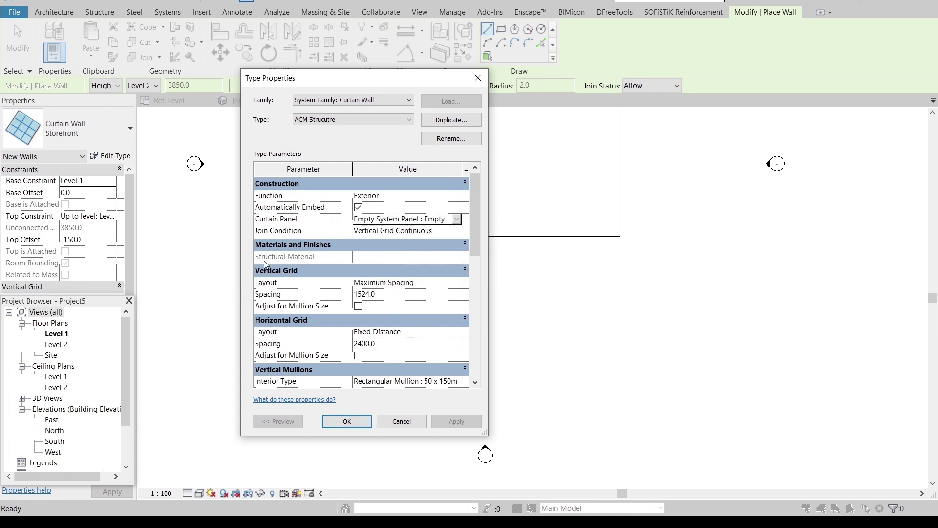
- Set both the vertical and horizontal grid spacing of the curtain wall type to 500 mm
left_click(405, 295)
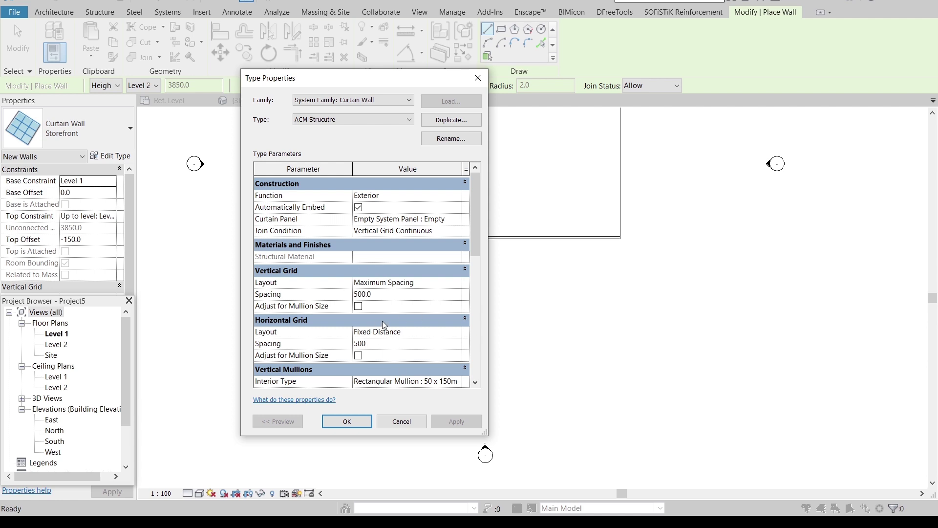
scroll(477, 277, "down", 3)
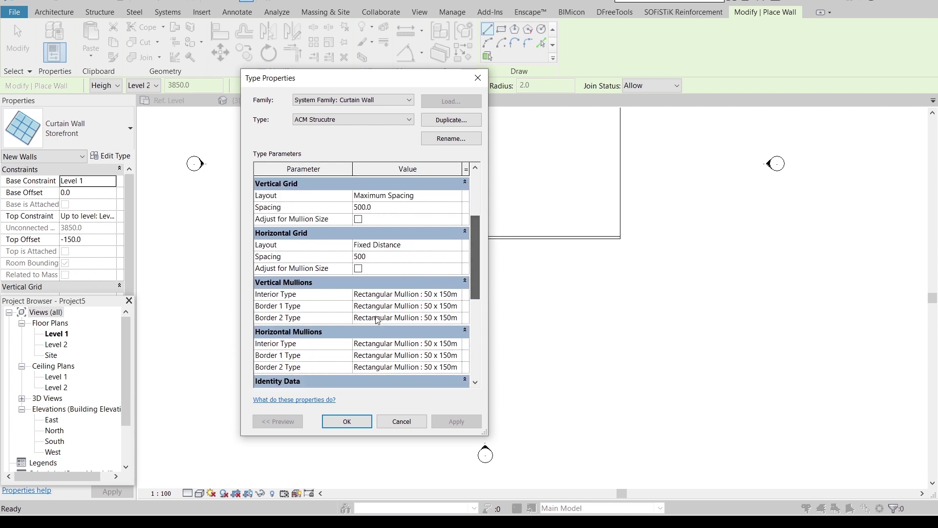
type("500")
- Check which mullion types are available for the interior vertical mullions and review the remaining type parameters
left_click(430, 296)
left_click(458, 294)
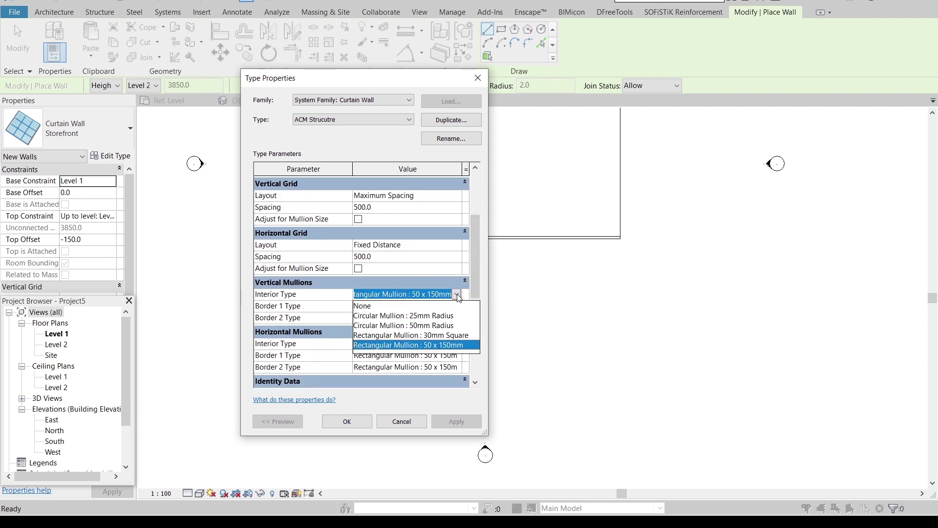
left_click(458, 294)
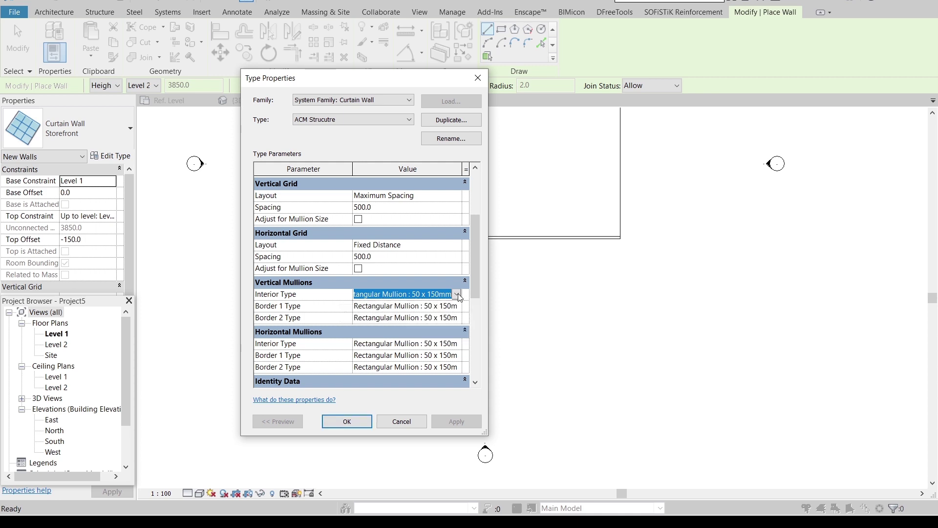
scroll(380, 341, "down", 3)
scroll(381, 374, "up", 1)
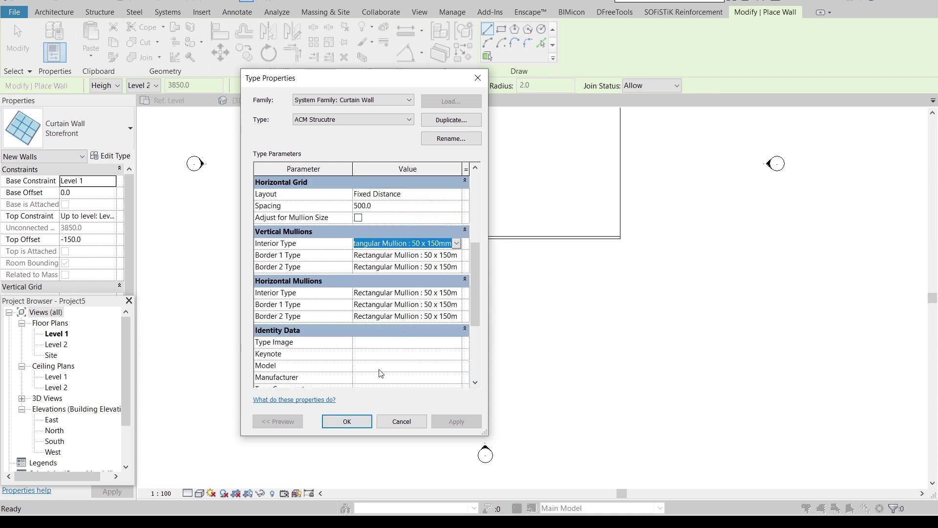
- Accept the type and draw a 22000 mm ACM Strucutre curtain wall parallel to and outside the brick wall, aligned with its ends
left_click(346, 421)
scroll(383, 266, "up", 2)
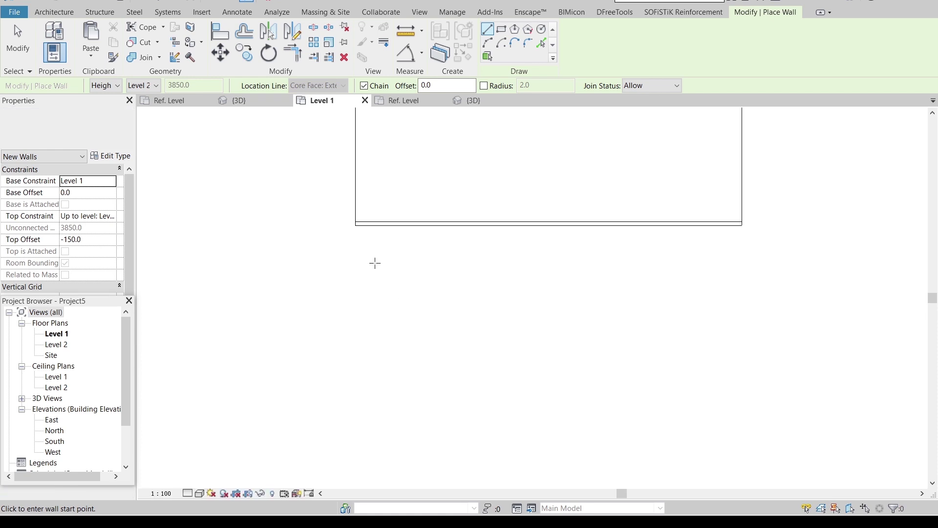
left_click(355, 258)
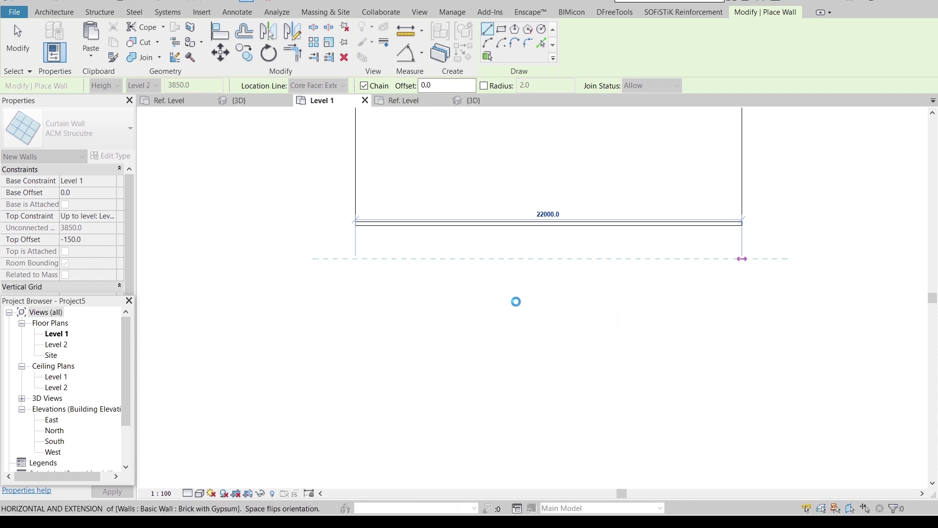
key("Escape")
key("Escape")
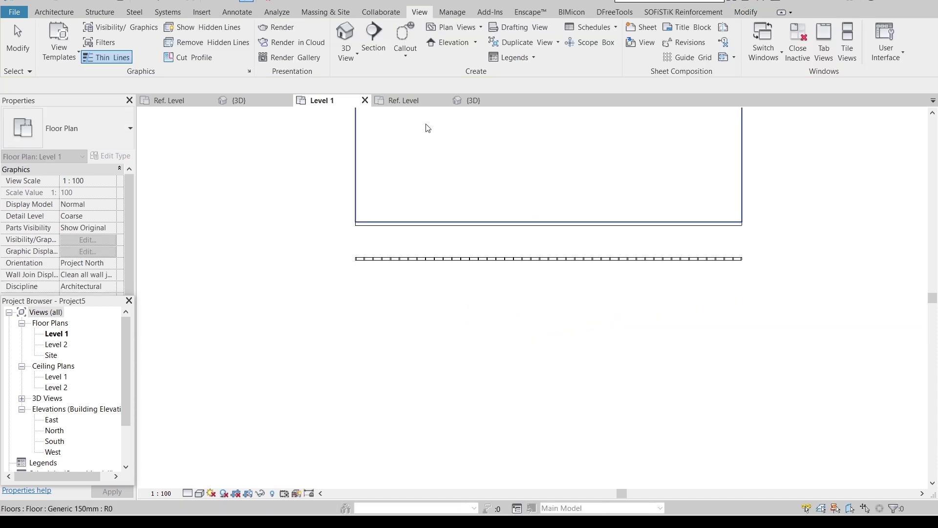
- Open the project's 3D view, select every 50 x 150mm mullion of the curtain wall and unpin them
left_click(477, 101)
middle_click_drag(573, 465, 731, 352)
scroll(624, 352, "up", 6)
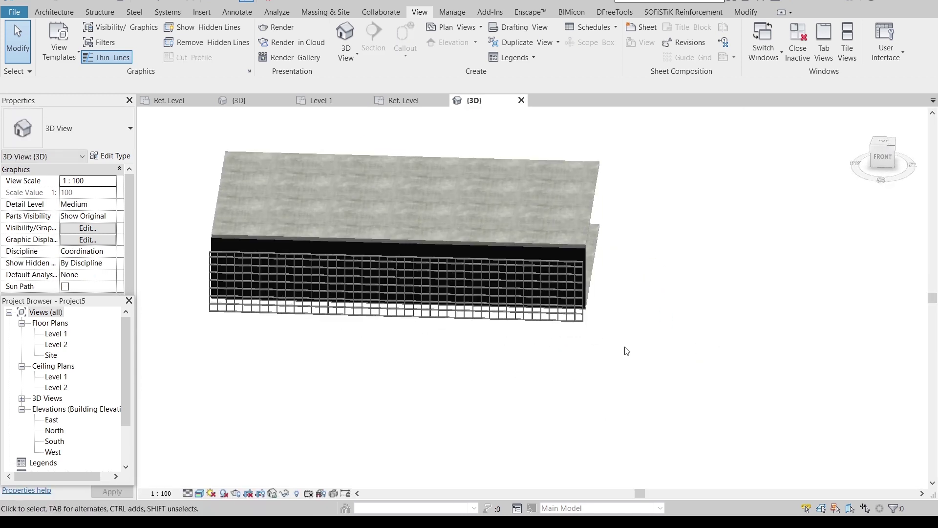
scroll(598, 235, "up", 5)
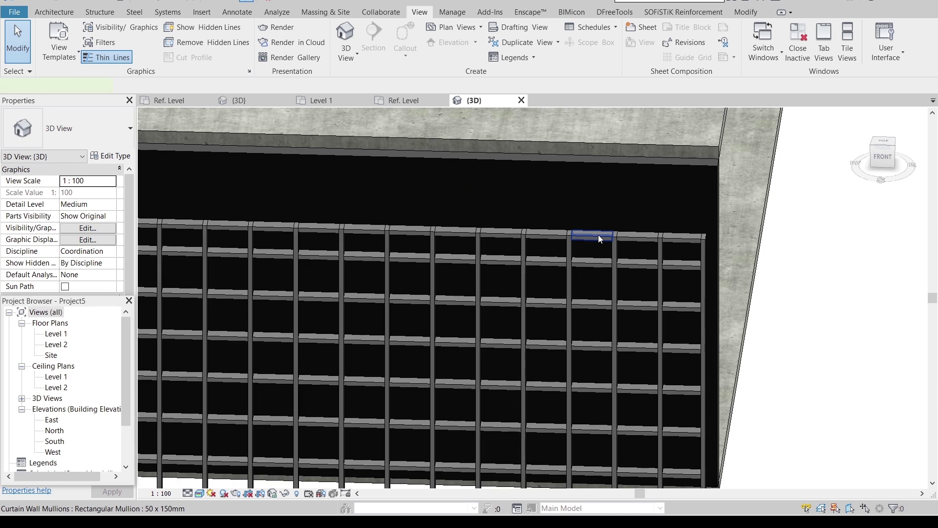
left_click(598, 234)
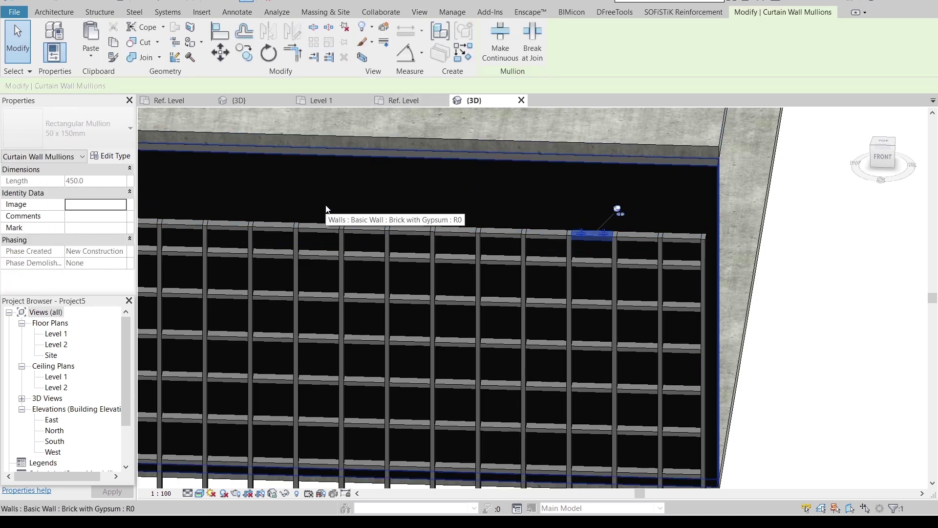
key("s")
key("a")
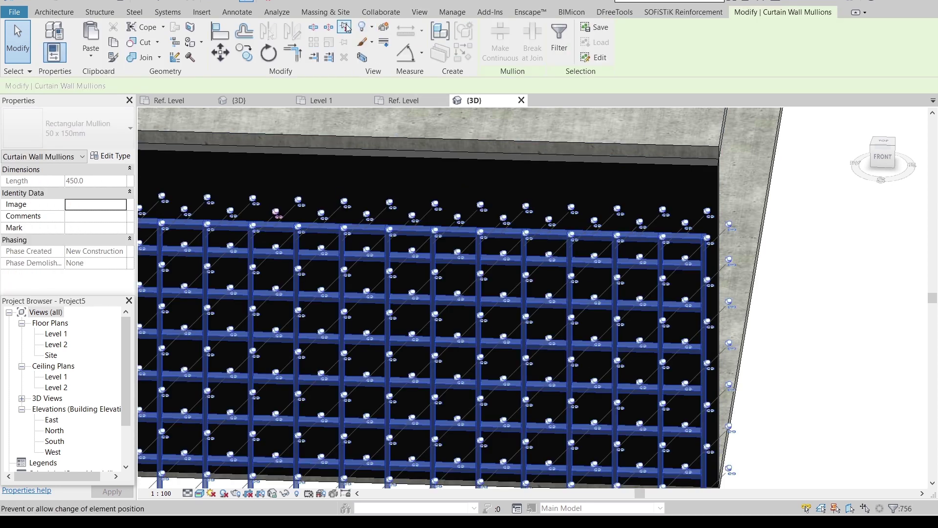
- Check which types the selected mullions can be switched to and clear the selection
left_click(117, 144)
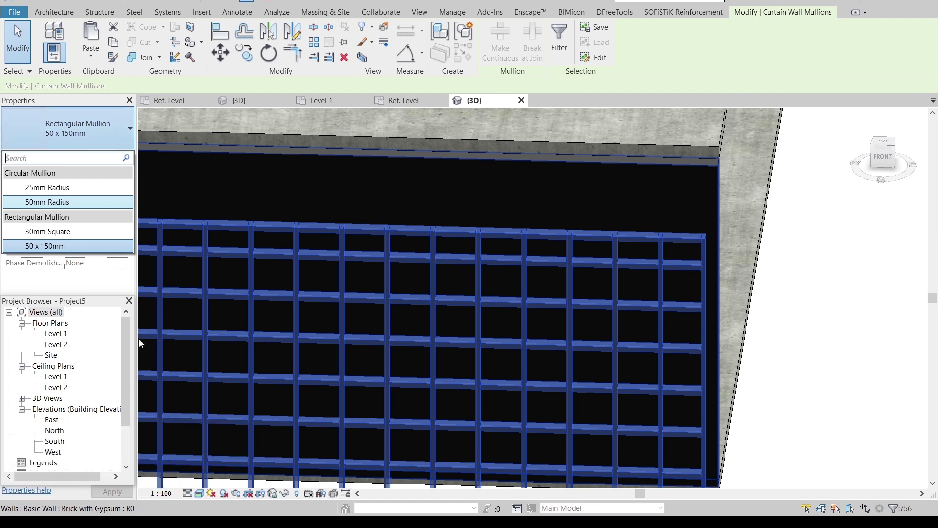
left_click(110, 136)
left_click(858, 348)
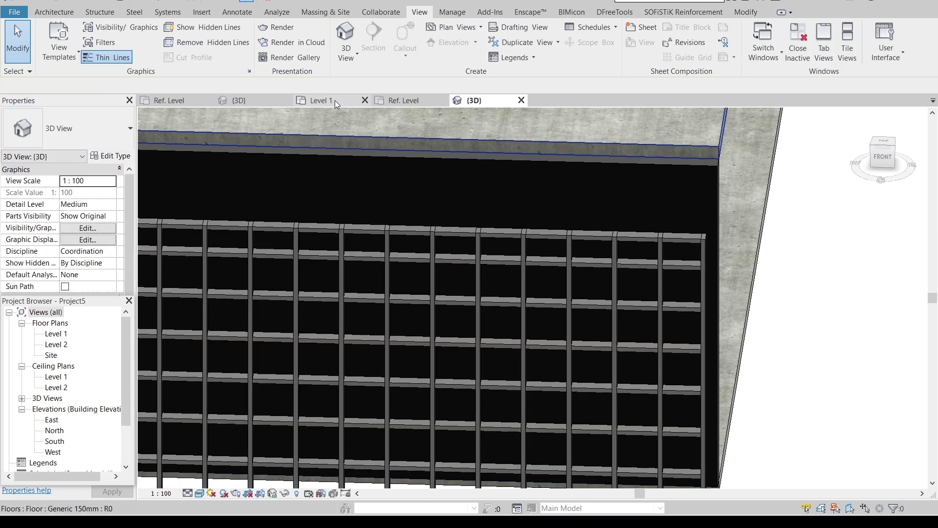
- Load the U-shaped mullion profile family into the project again
left_click(399, 101)
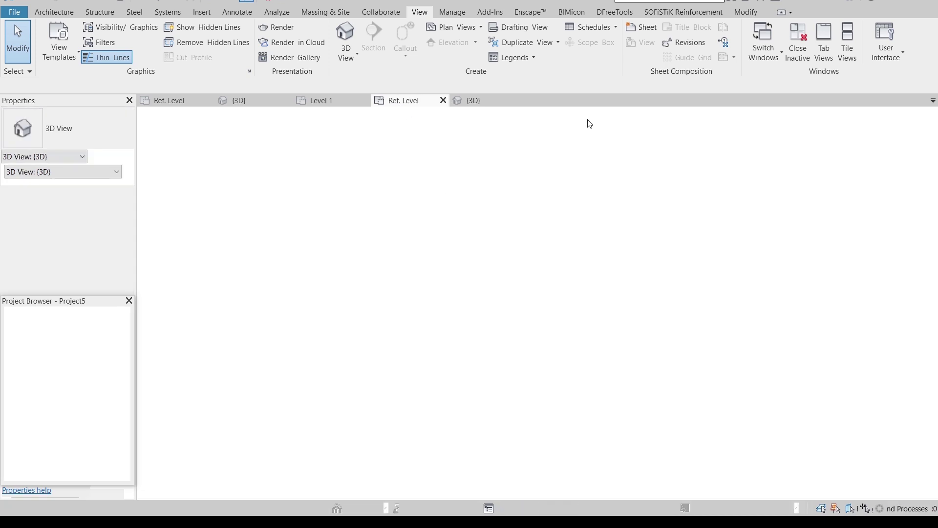
left_click(426, 41)
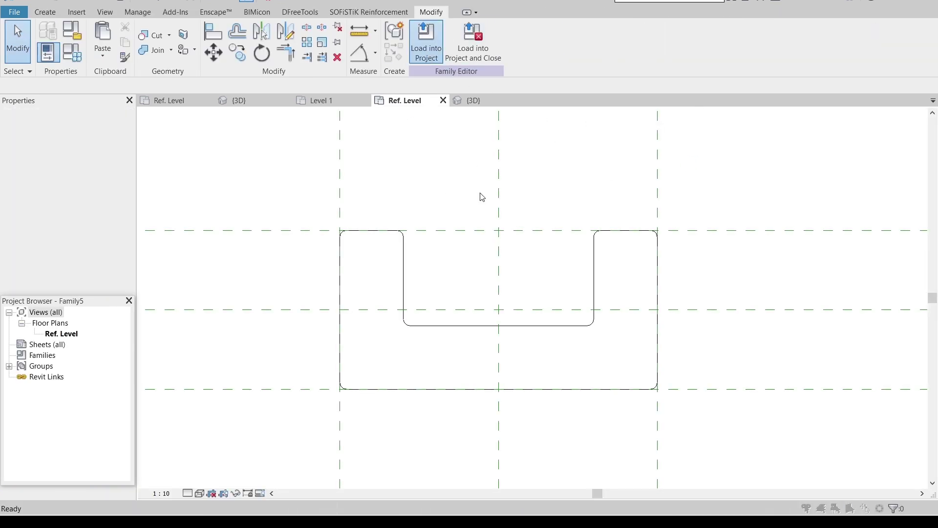
left_click(439, 346)
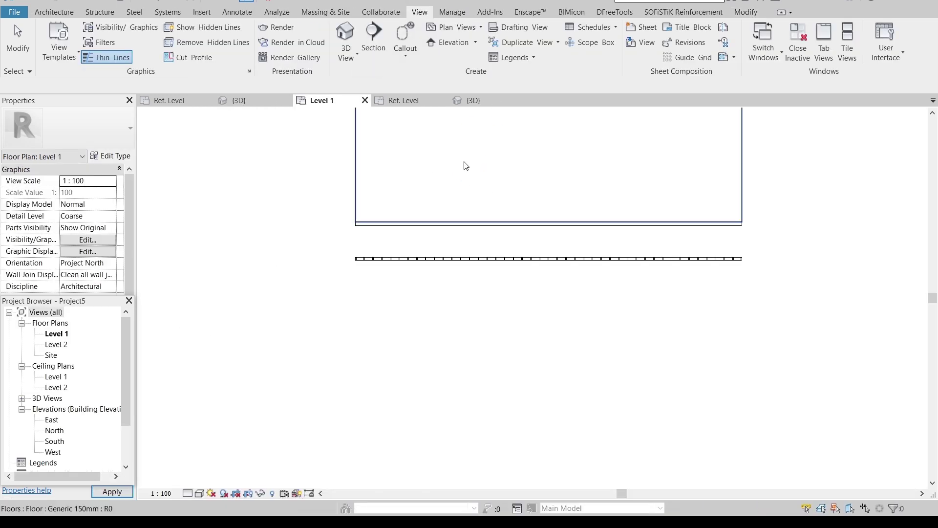
- In the project's 3D view, select one mullion on the curtain wall's top edge and duplicate its type as C Channel
left_click(473, 100)
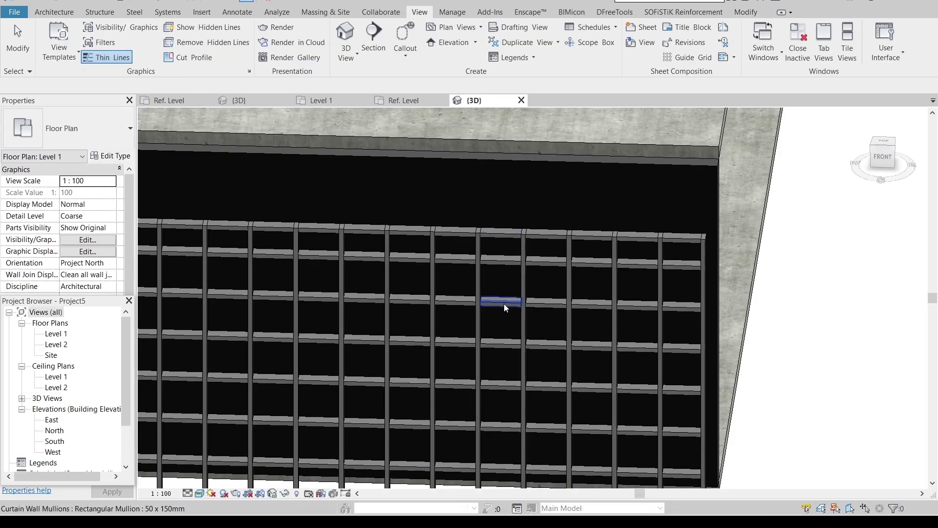
left_click(538, 239)
left_click(86, 141)
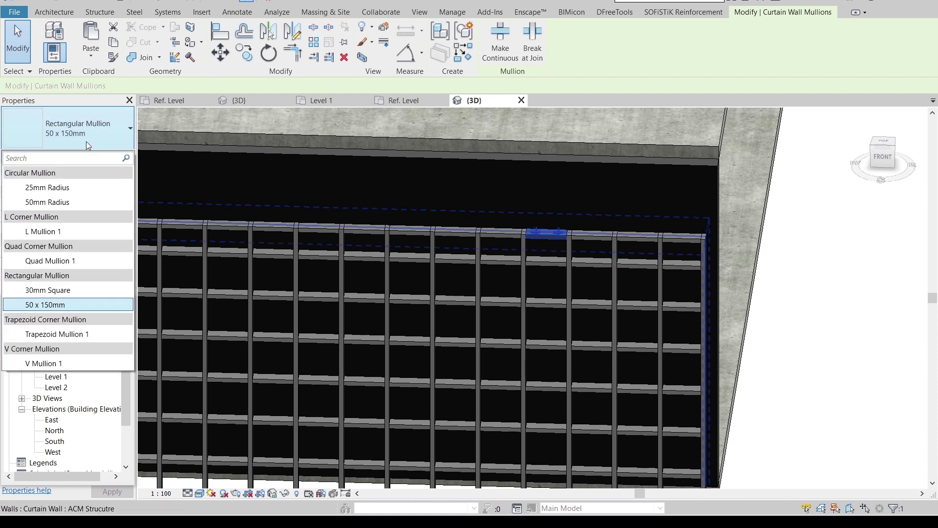
left_click(86, 142)
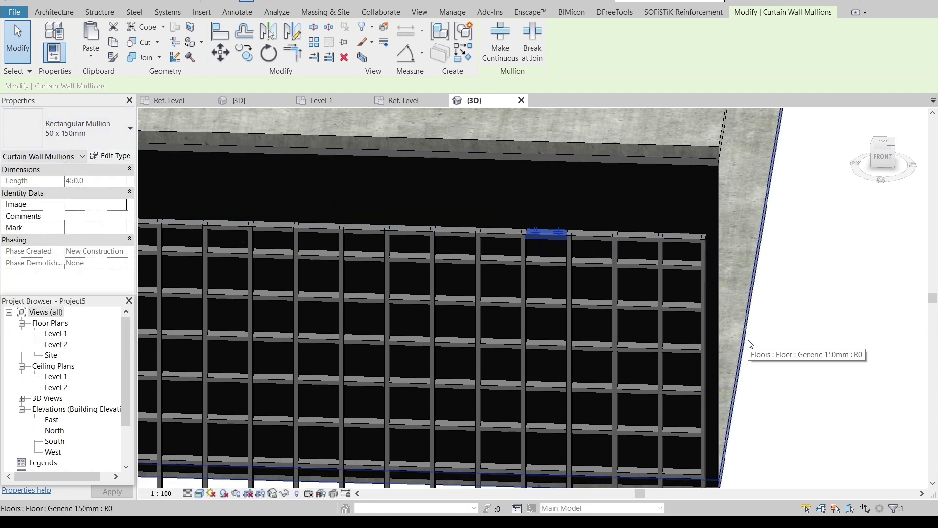
left_click(109, 156)
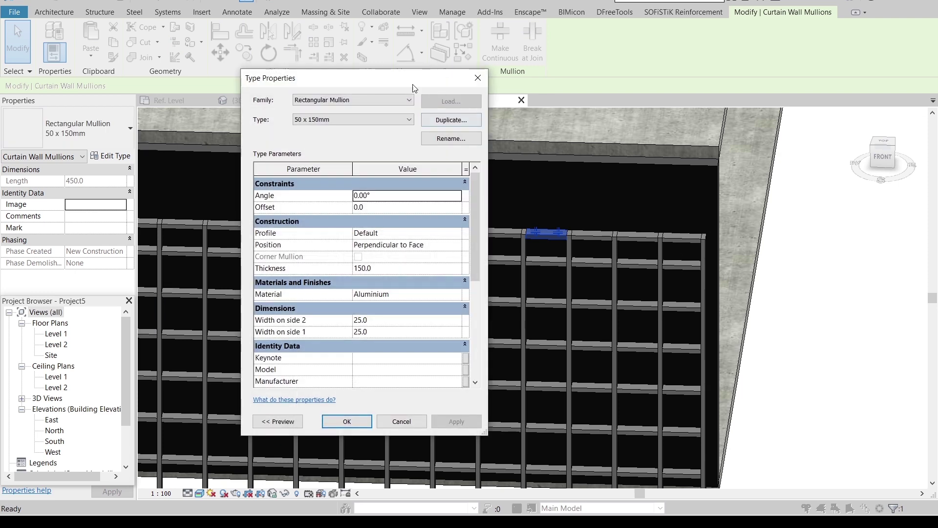
left_click(493, 117)
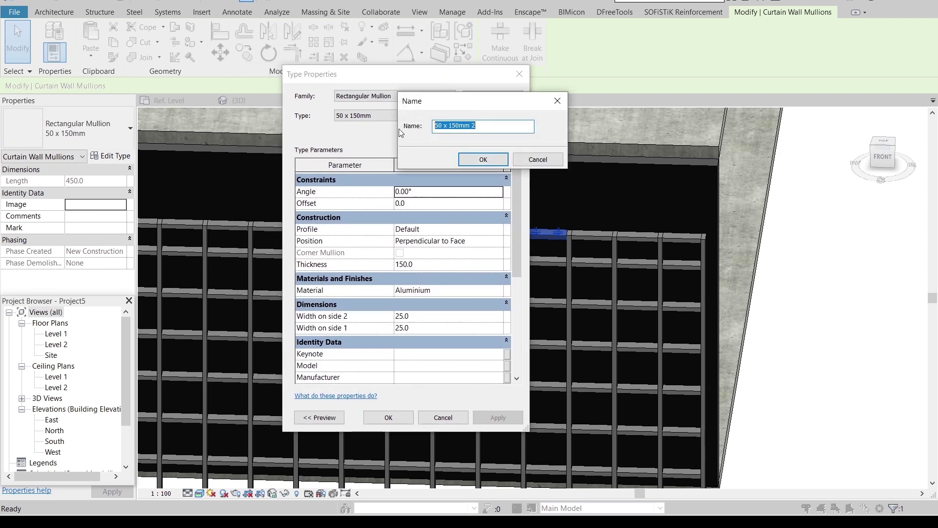
type("C Channel")
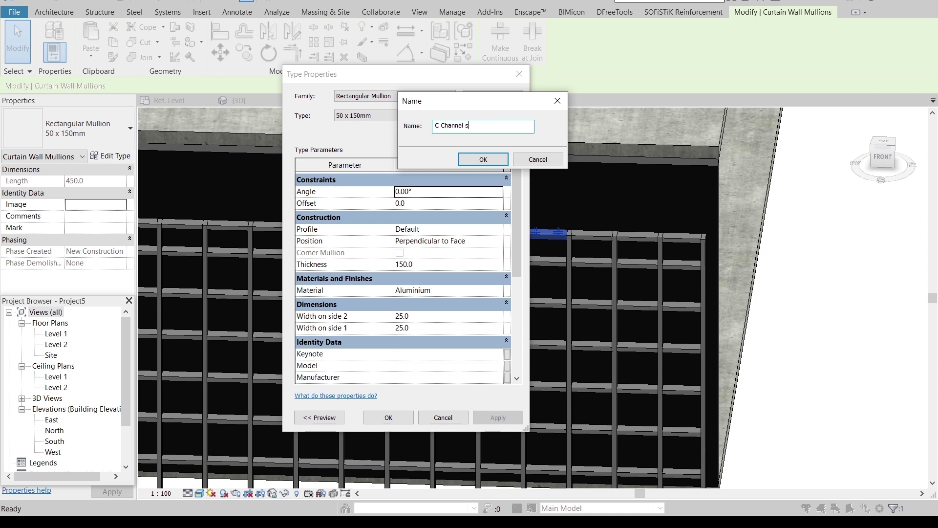
left_click(488, 160)
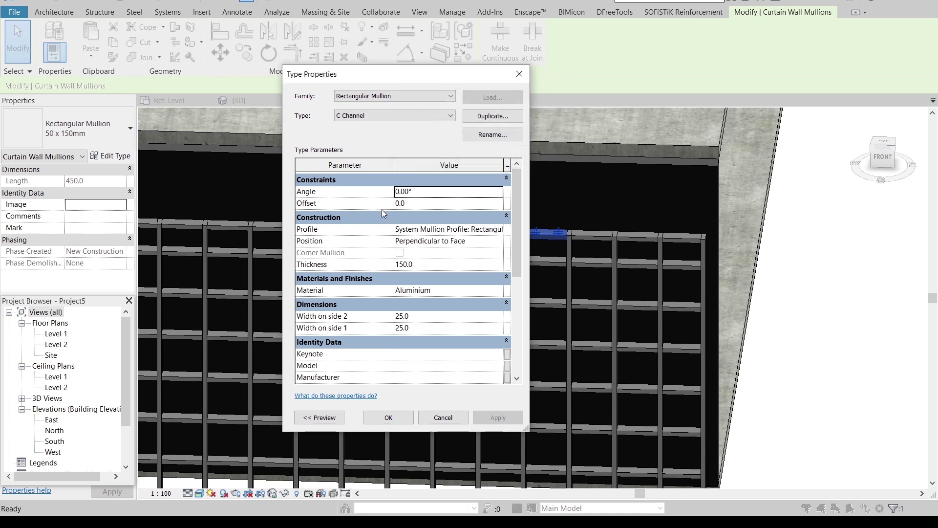
- Assign the Family5 : Family5 profile to the C Channel mullion type, accept the type and clear the selection
left_click(505, 229)
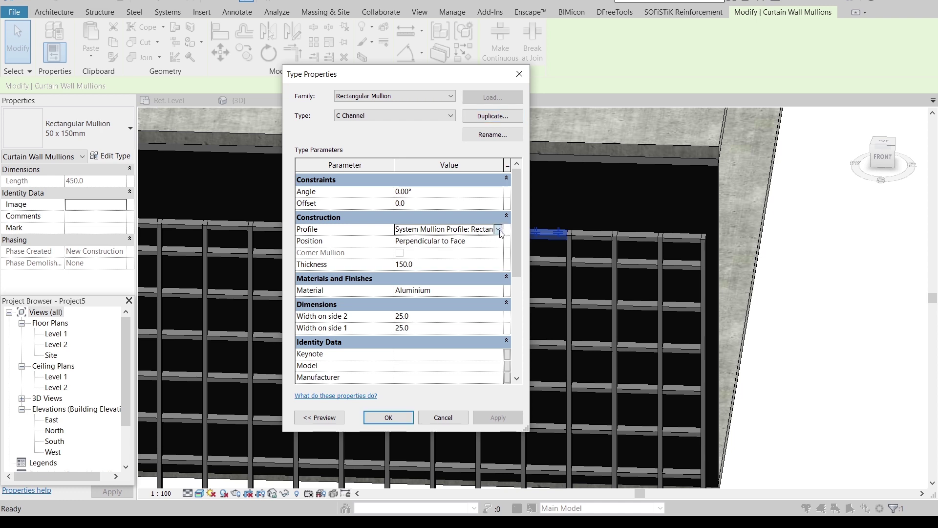
left_click(498, 230)
left_click(442, 251)
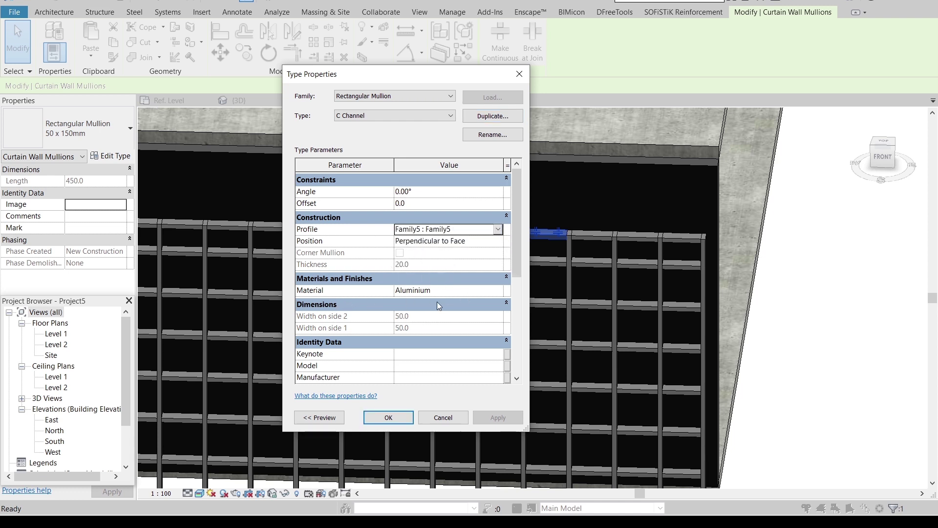
left_click(399, 417)
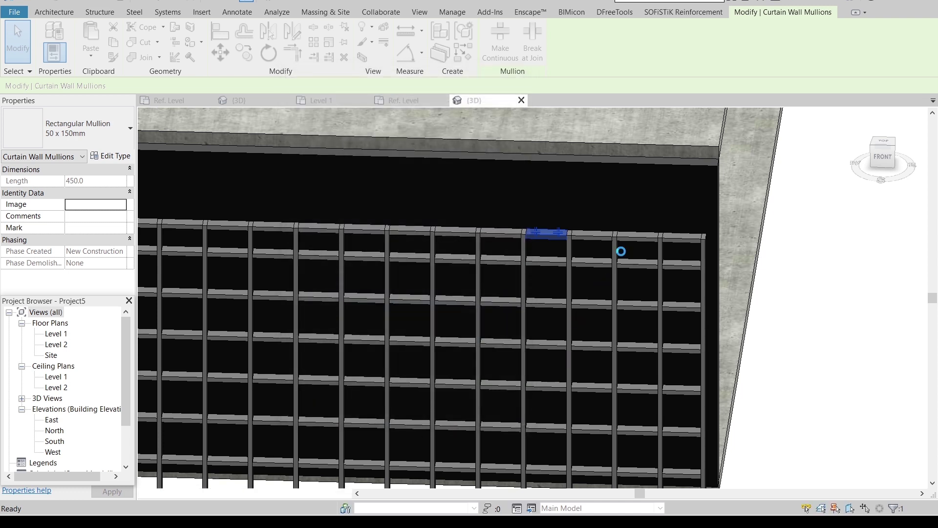
scroll(544, 233, "up", 2)
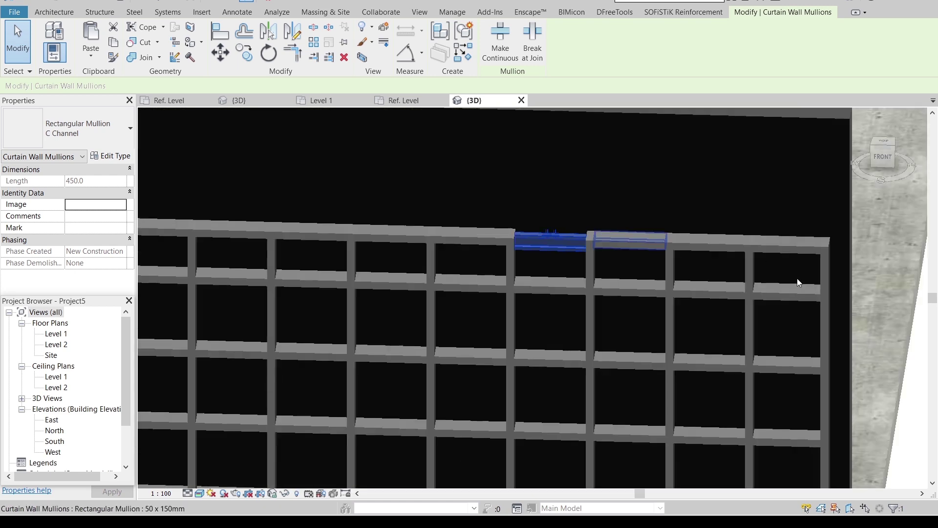
scroll(713, 297, "up", 1)
key("Delete")
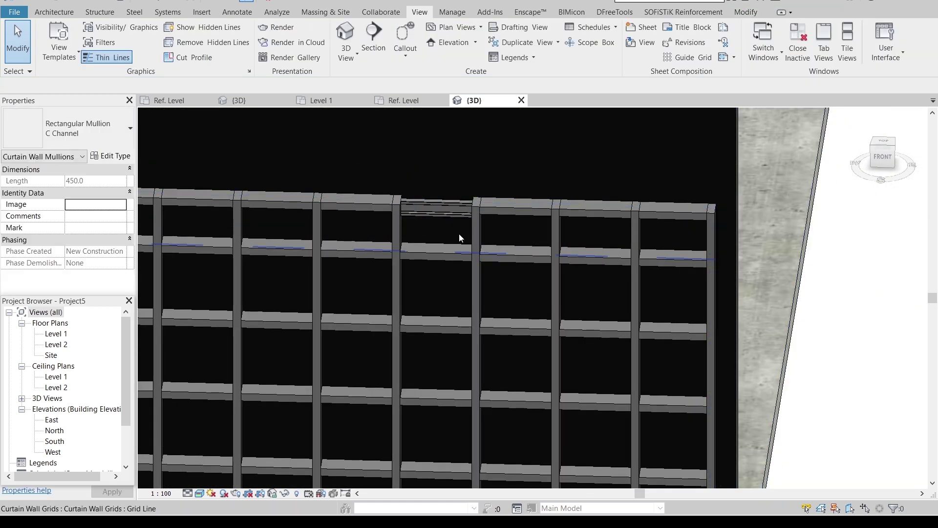
- Select all remaining 50 x 150mm mullions of the curtain wall and set their type's profile to Family5 : Family5
scroll(484, 215, "up", 2)
left_click(505, 192)
key("Tab")
left_click(506, 192)
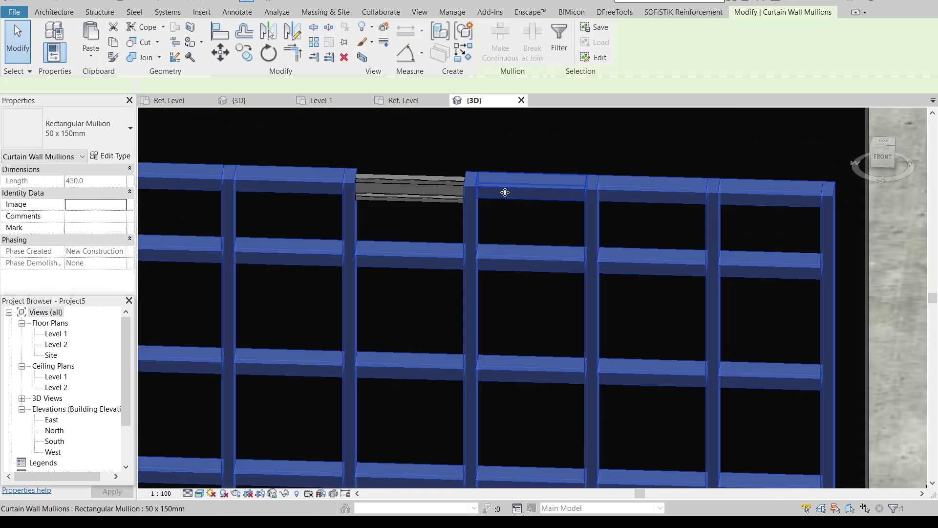
left_click(118, 157)
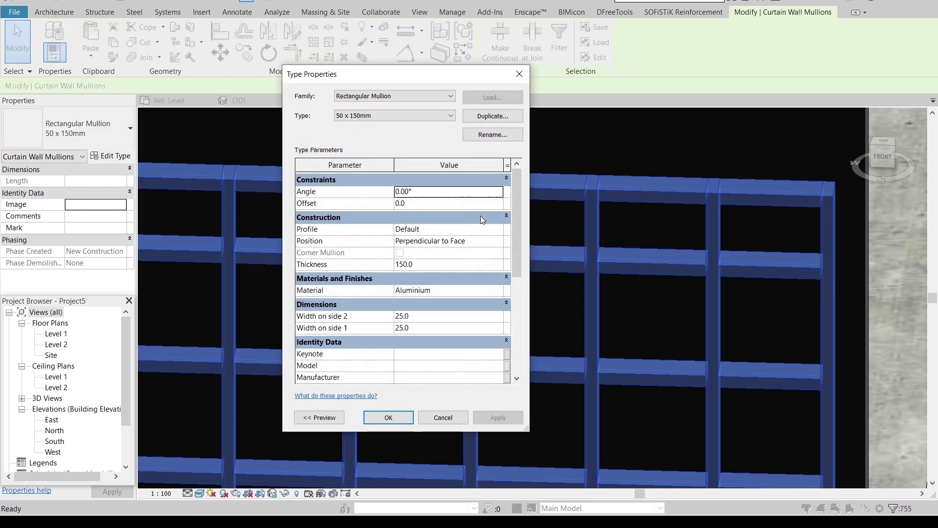
left_click(500, 229)
left_click(486, 238)
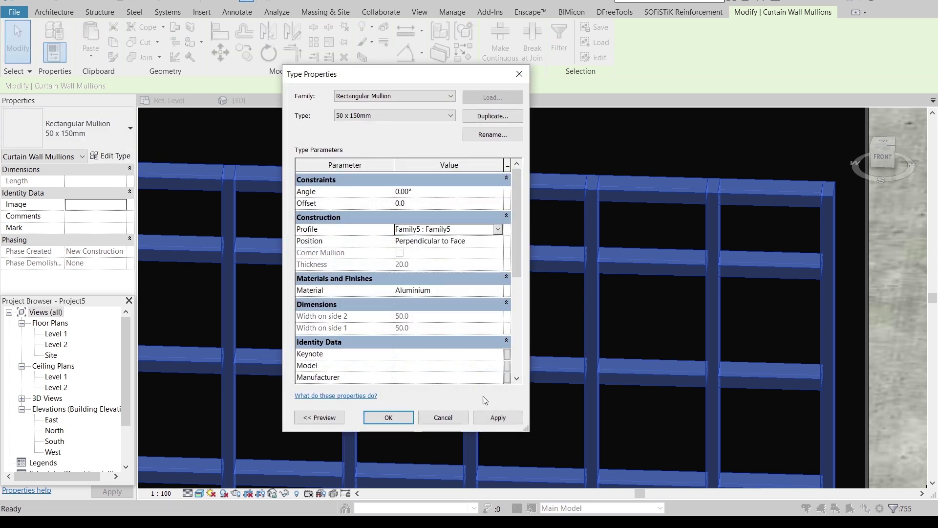
left_click(491, 419)
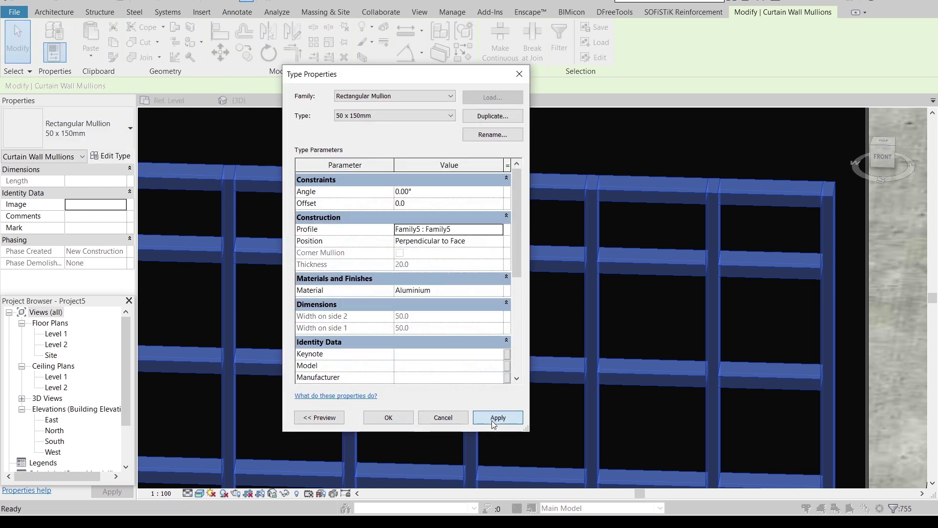
left_click(389, 419)
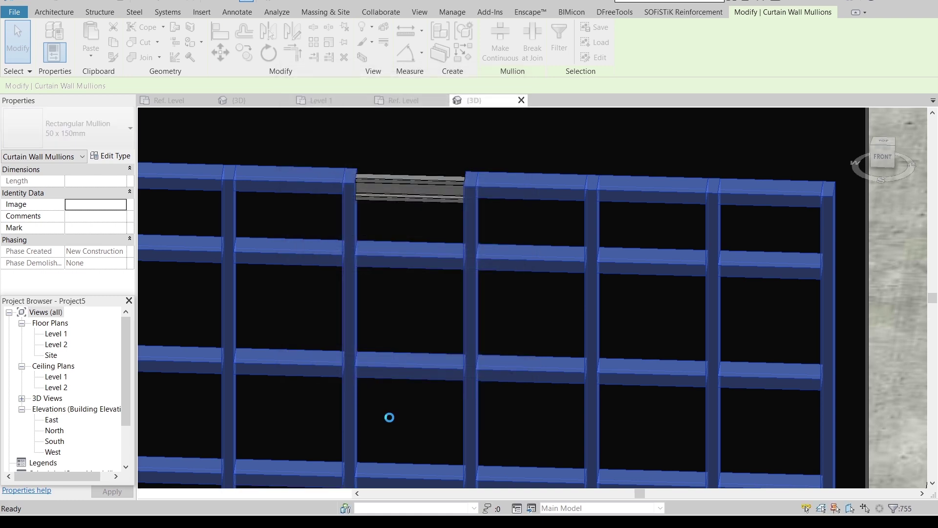
key("Escape")
middle_click_drag(417, 379, 477, 389, "shift")
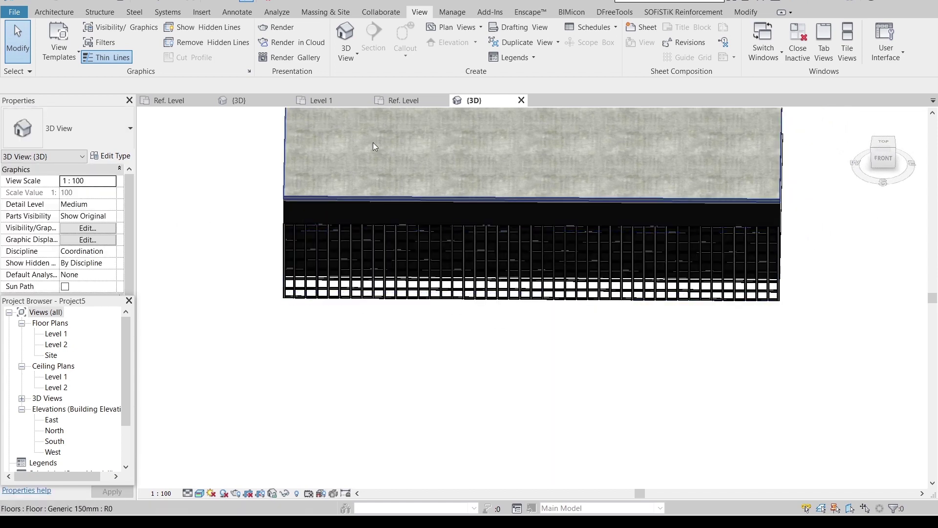
- In the Level 1 plan, move the ACM Strucutre curtain wall perpendicularly onto the outer face of the brick wall
left_click(331, 101)
scroll(350, 262, "up", 2)
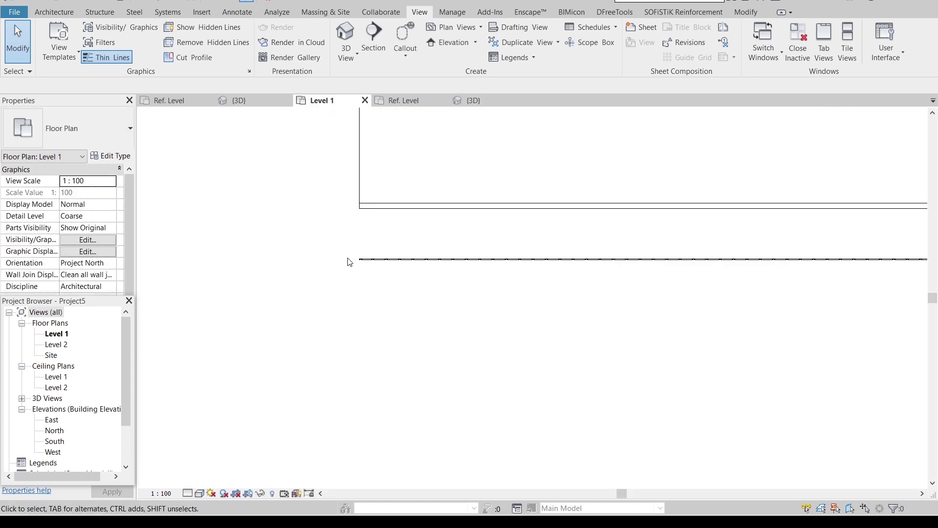
left_click(357, 260)
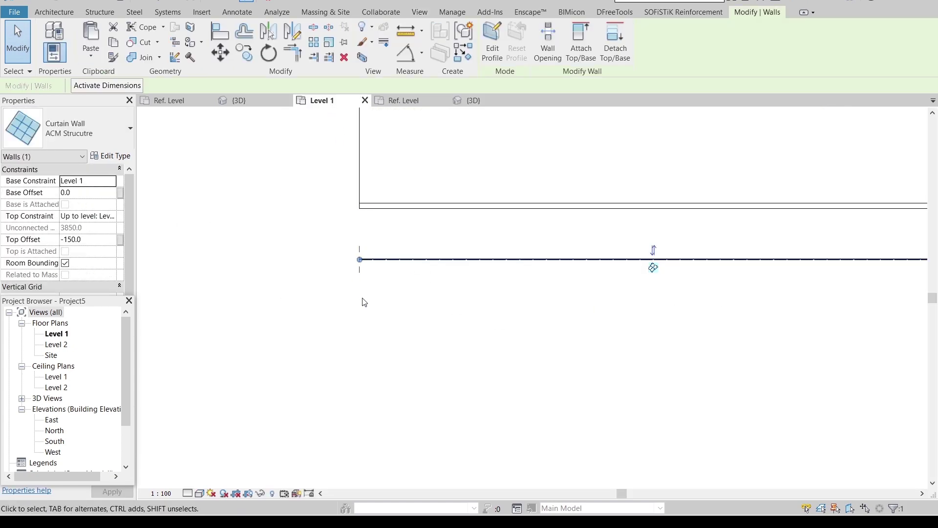
key("m")
key("v")
scroll(362, 234, "up", 3)
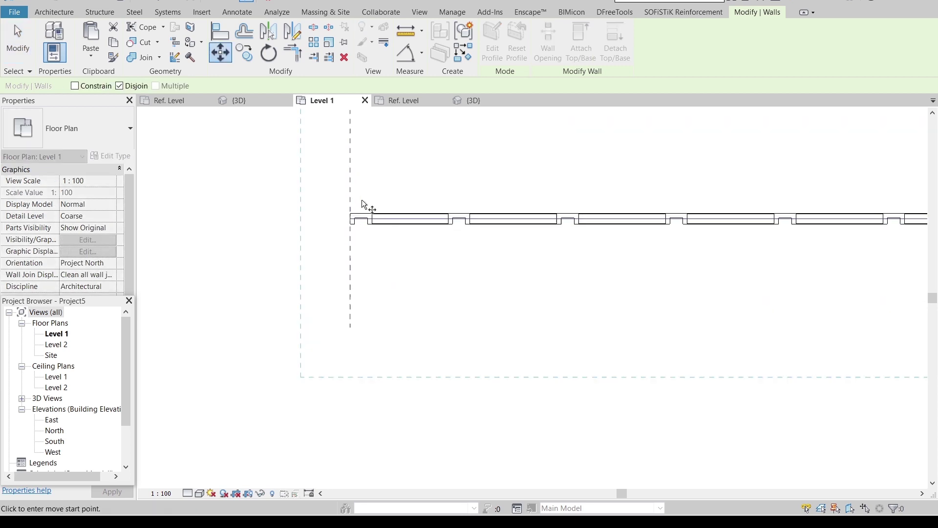
left_click(342, 225)
scroll(345, 172, "down", 3)
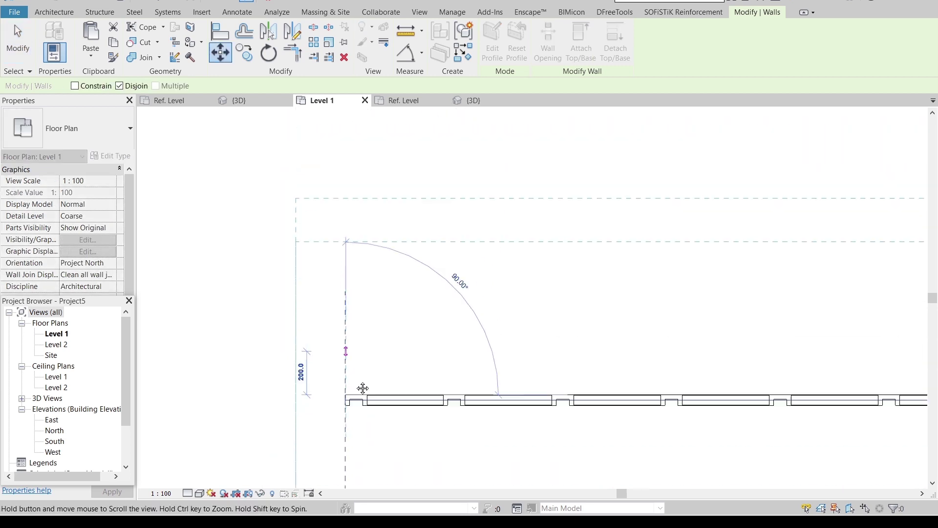
scroll(332, 225, "down", 3)
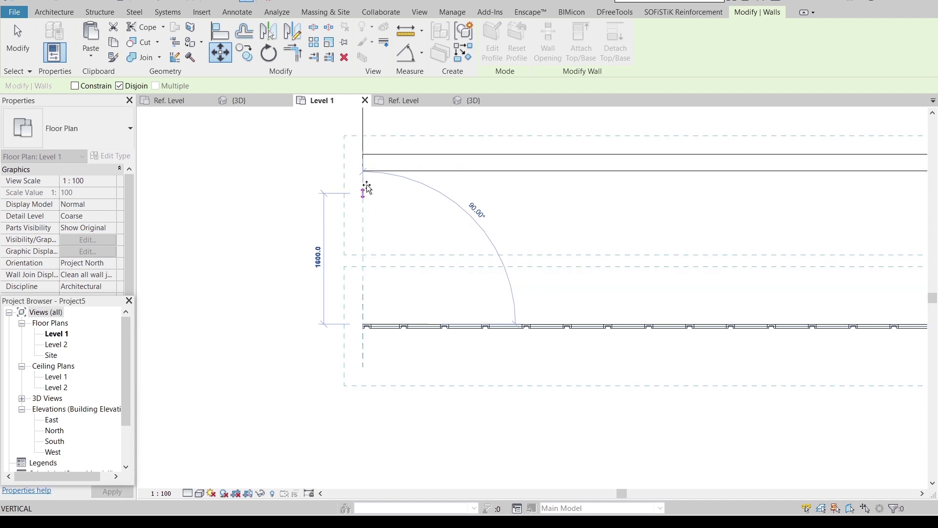
left_click(366, 176)
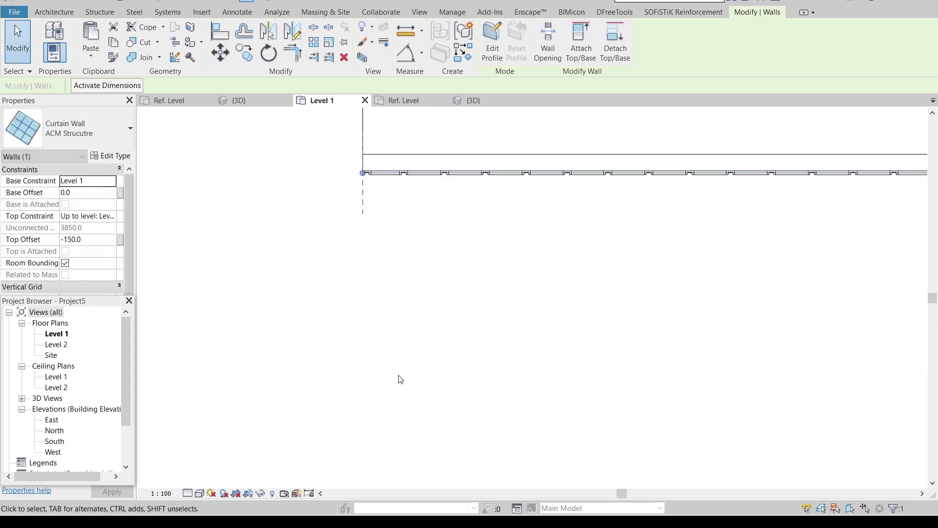
- Start a new wall with the Storefront curtain wall type and duplicate that type as ACM
key("w")
key("a")
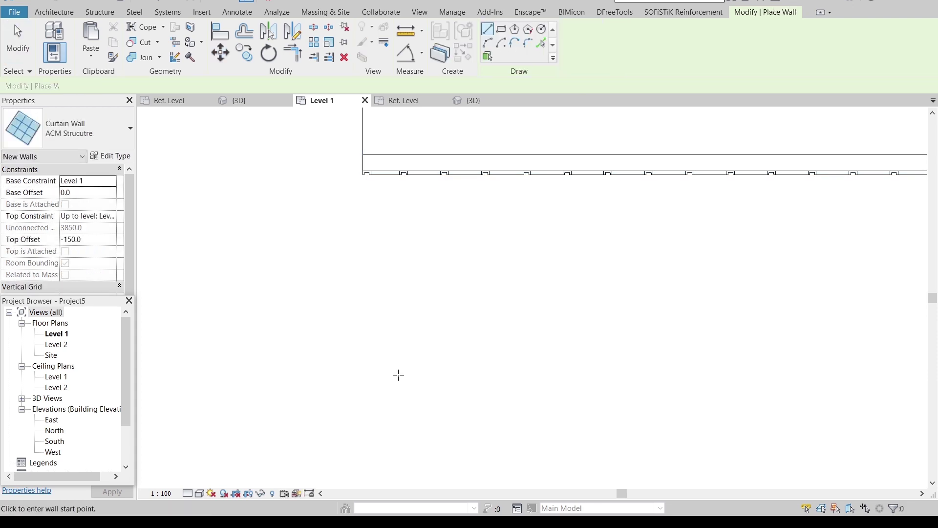
left_click(129, 136)
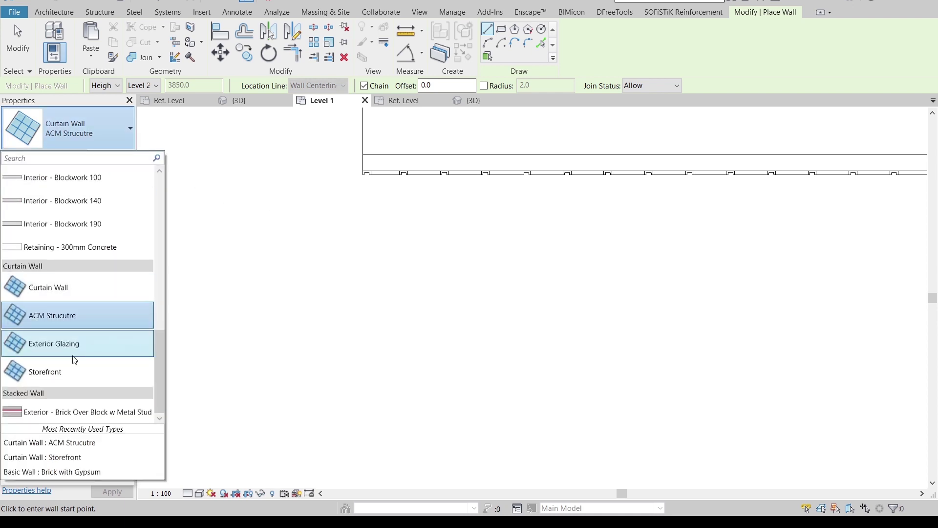
left_click(59, 370)
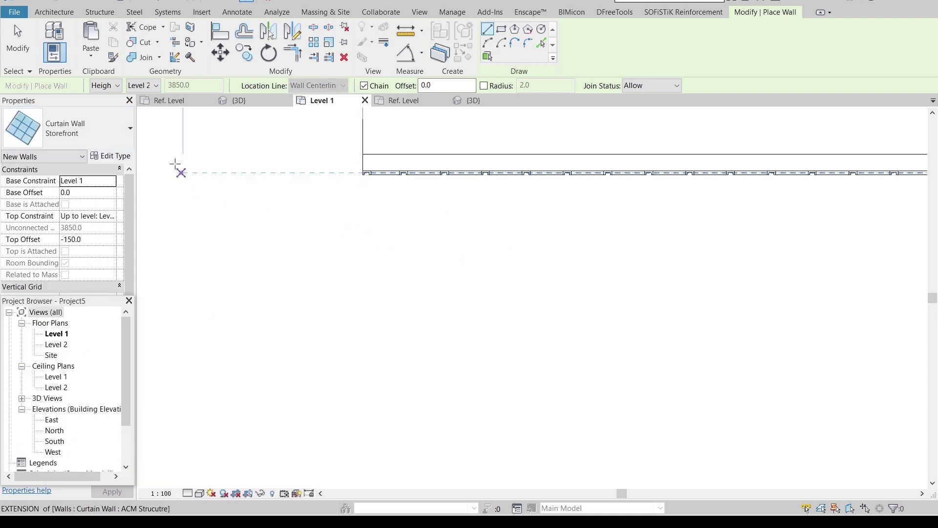
left_click(108, 157)
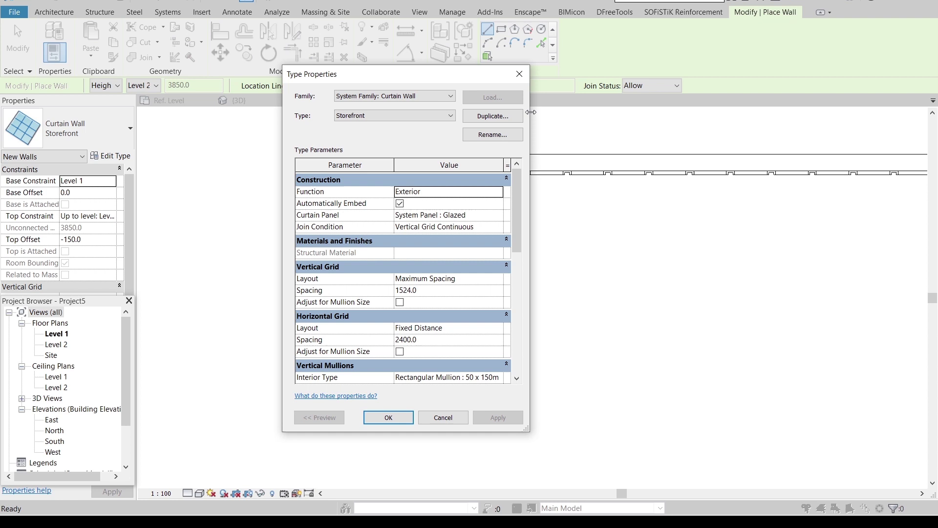
left_click(499, 117)
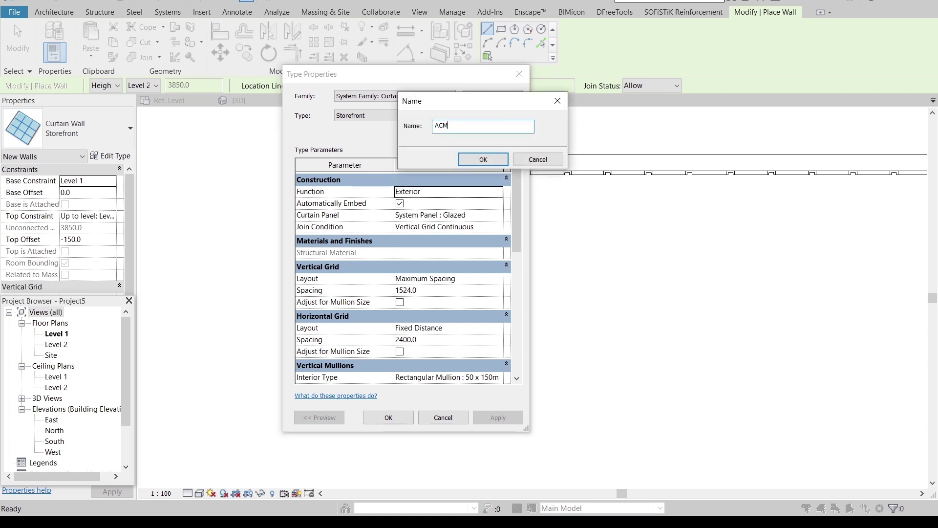
left_click(480, 159)
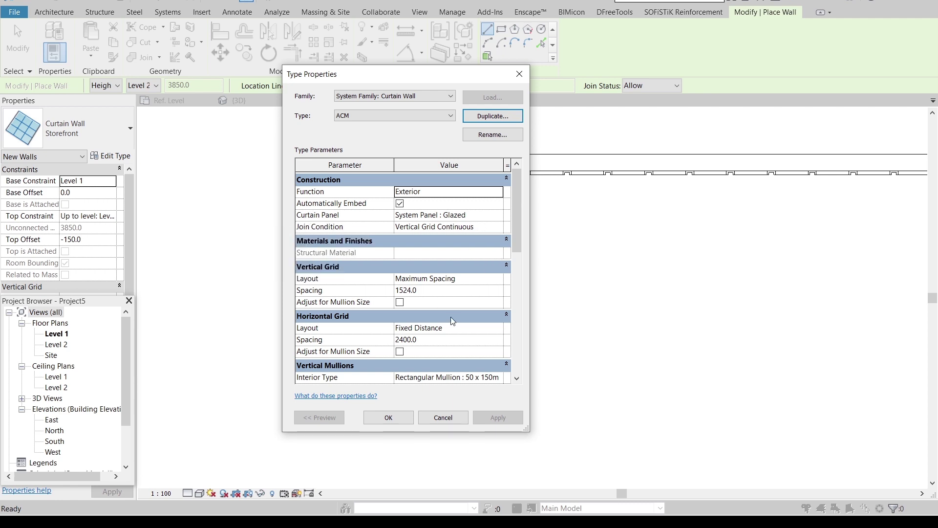
- Set the ACM type's vertical mullions for Interior and Border 1 to Rectangular Mullion : 30mm Square
scroll(453, 321, "down", 3)
left_click(504, 291)
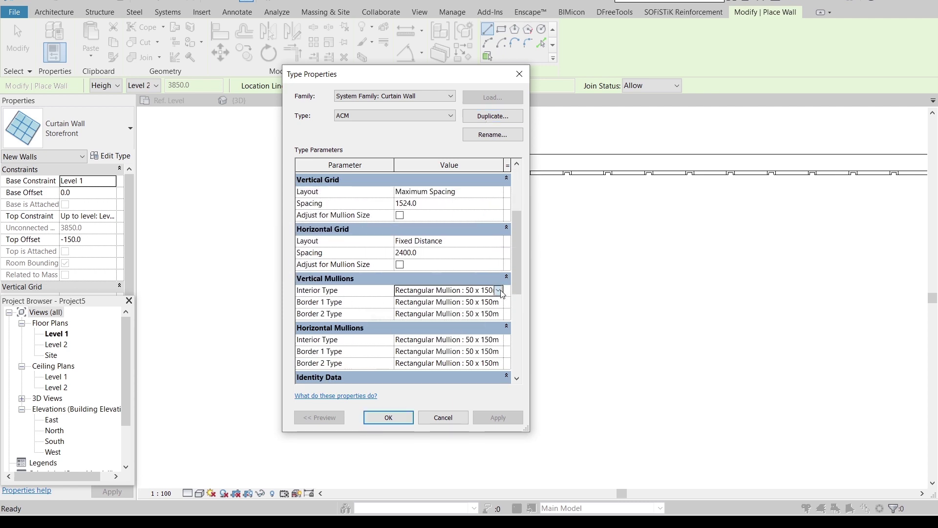
left_click(499, 291)
left_click(469, 331)
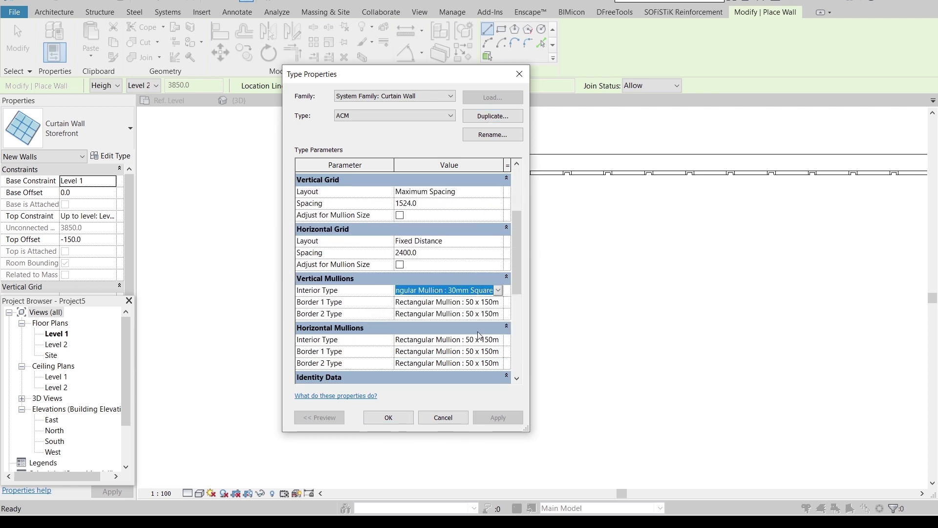
left_click(473, 292)
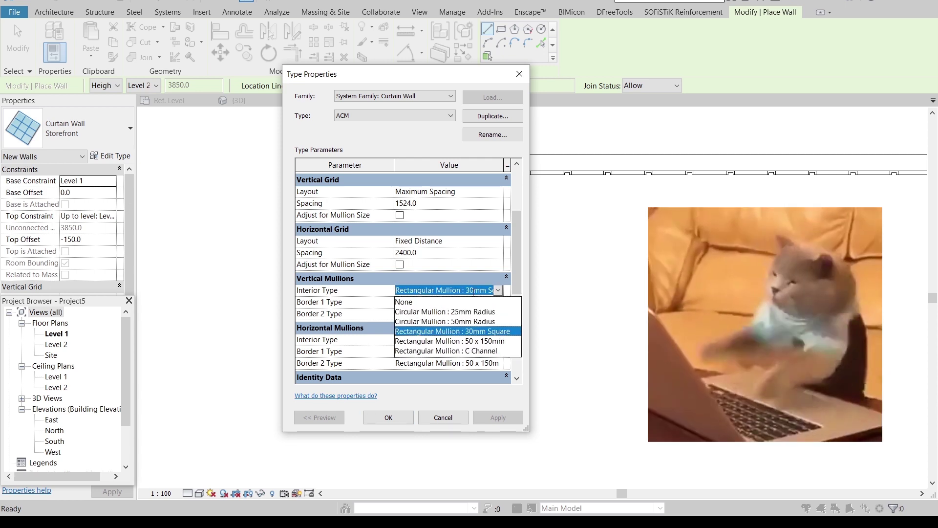
left_click(477, 379)
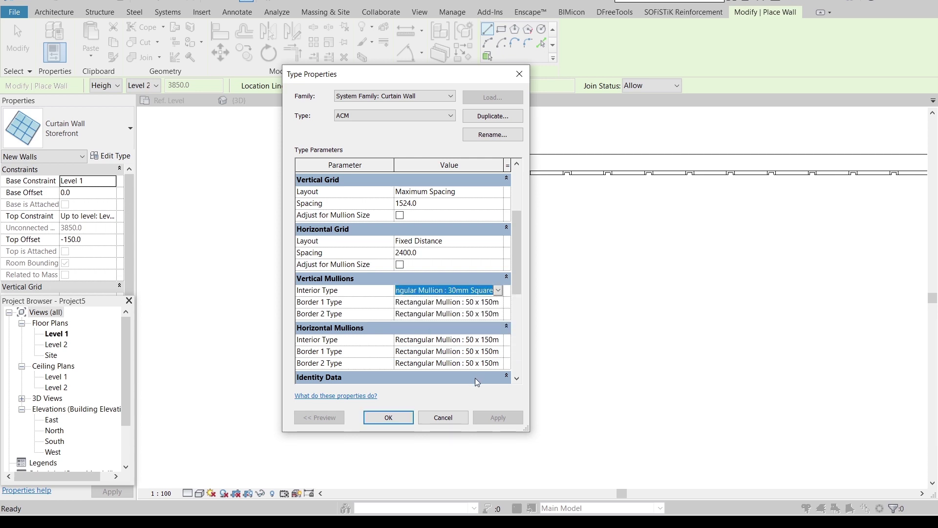
left_click(450, 301)
left_click(451, 302)
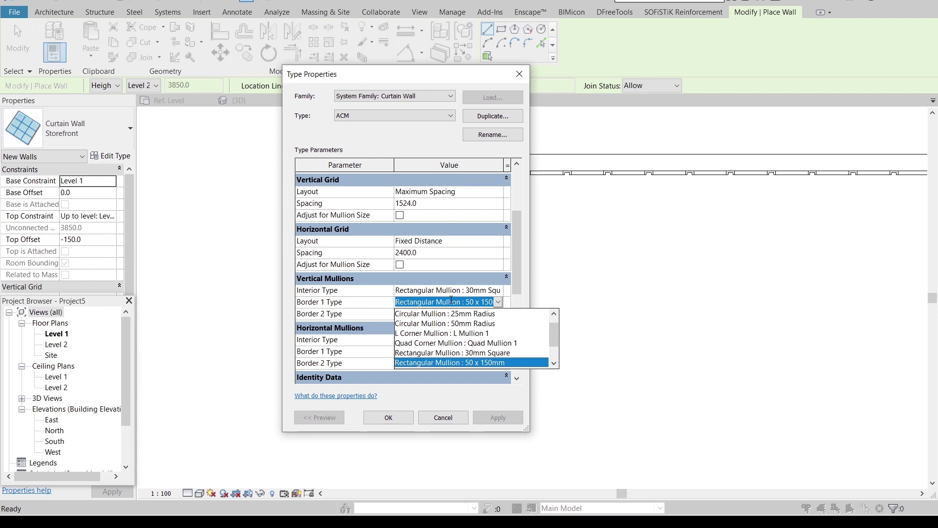
left_click(454, 352)
- Set the horizontal mullions for Border 2, Border 1 and Interior to Rectangular Mullion : 30mm Square
left_click(459, 363)
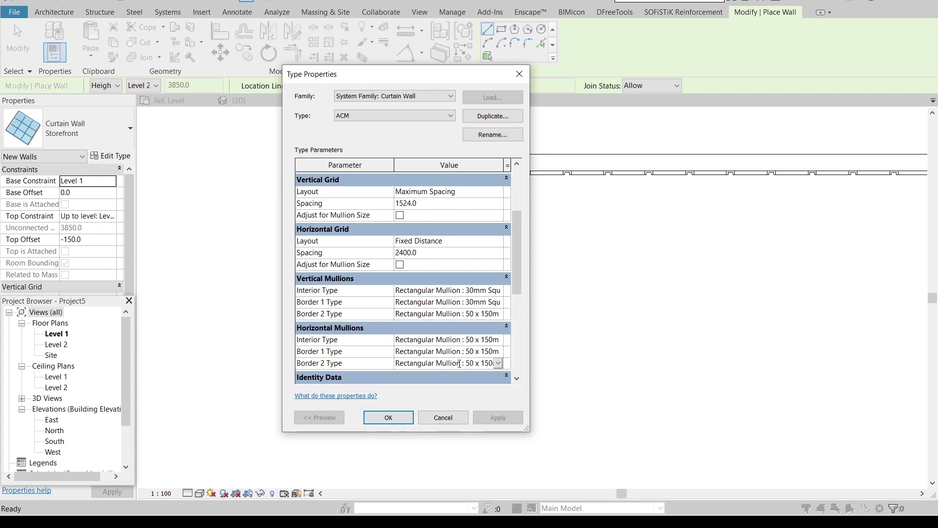
left_click(459, 363)
left_click(497, 363)
left_click(454, 384)
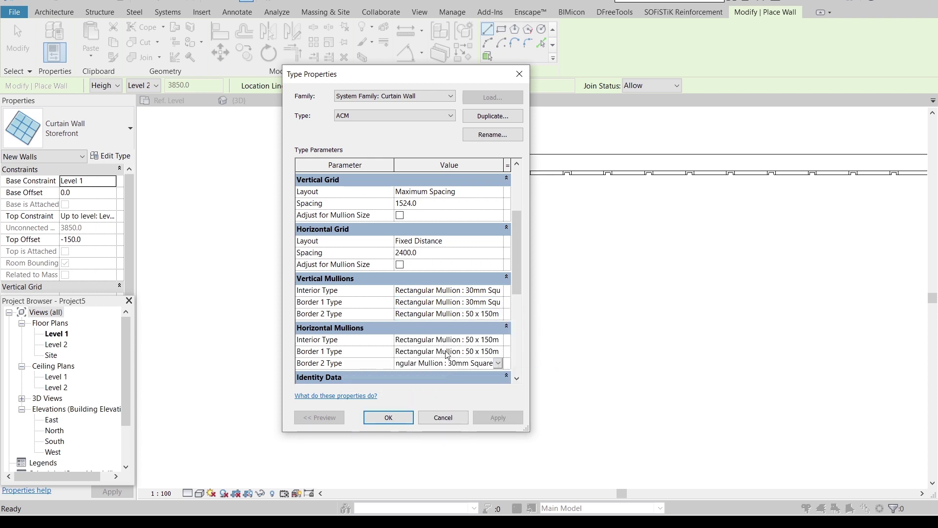
left_click(446, 352)
left_click(446, 351)
left_click(446, 351)
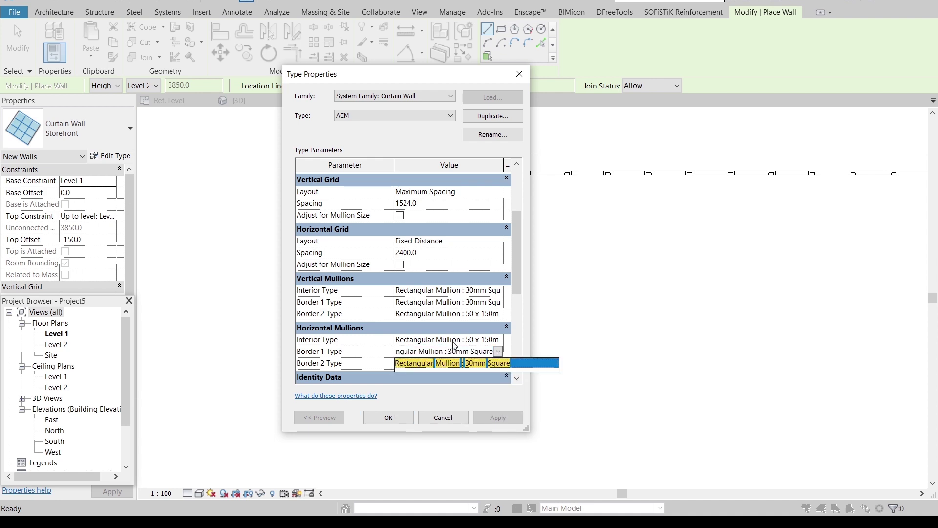
left_click(450, 339)
left_click(450, 338)
left_click(452, 380)
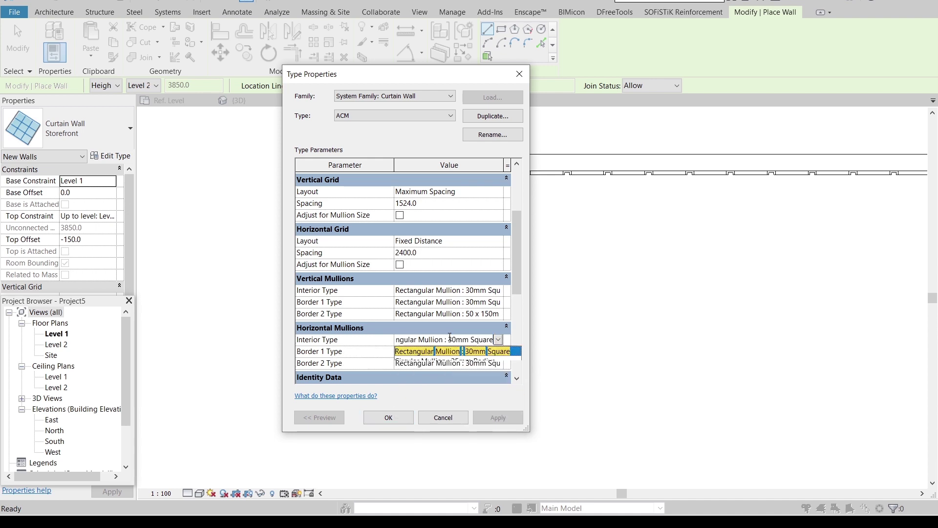
- Set the vertical mullions' Border 2 type to Rectangular Mullion : 30mm Square
left_click(449, 313)
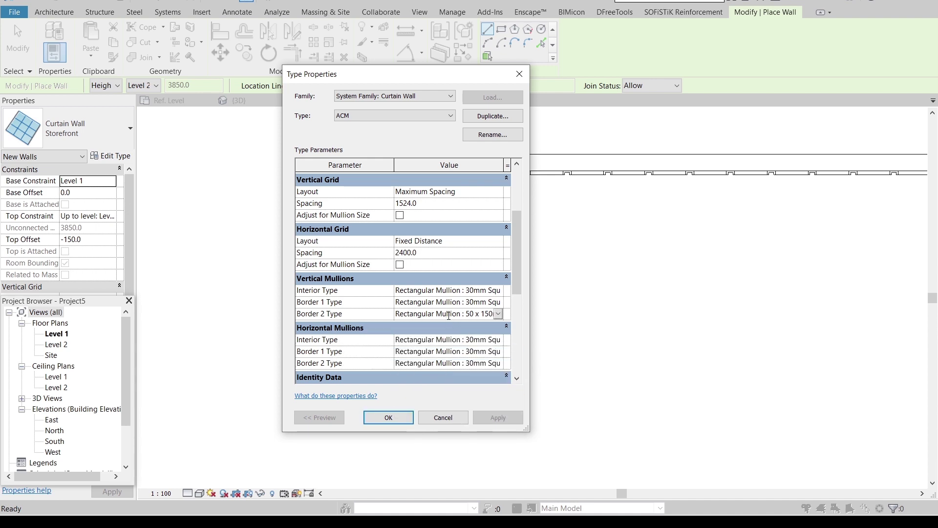
left_click(448, 315)
left_click(485, 374)
left_click(390, 419)
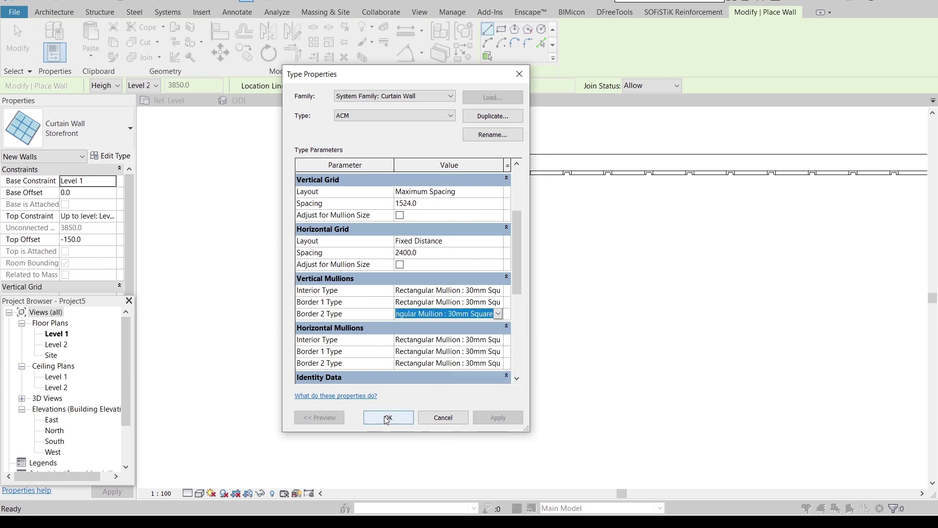
- Set both the vertical and the horizontal grid spacing to 500 and accept the ACM type
left_click(431, 205)
type("500")
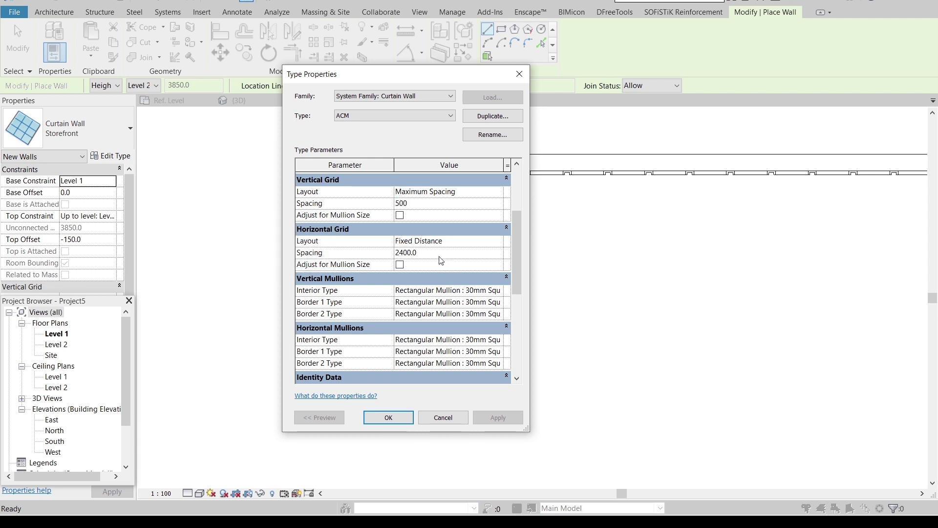
left_click(438, 254)
left_click(388, 416)
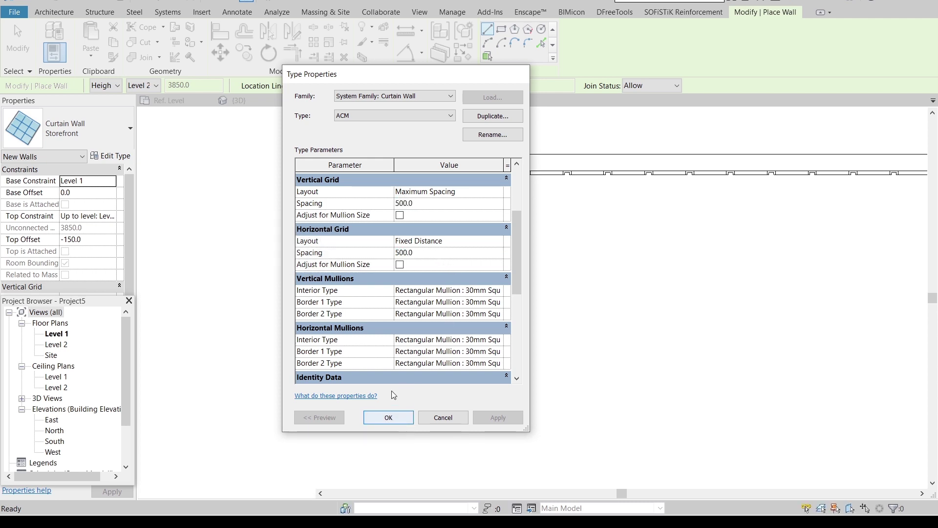
- Draw the ACM curtain wall parallel to and just outside the substructure along the facade's full length, and end the wall command
left_click(363, 215)
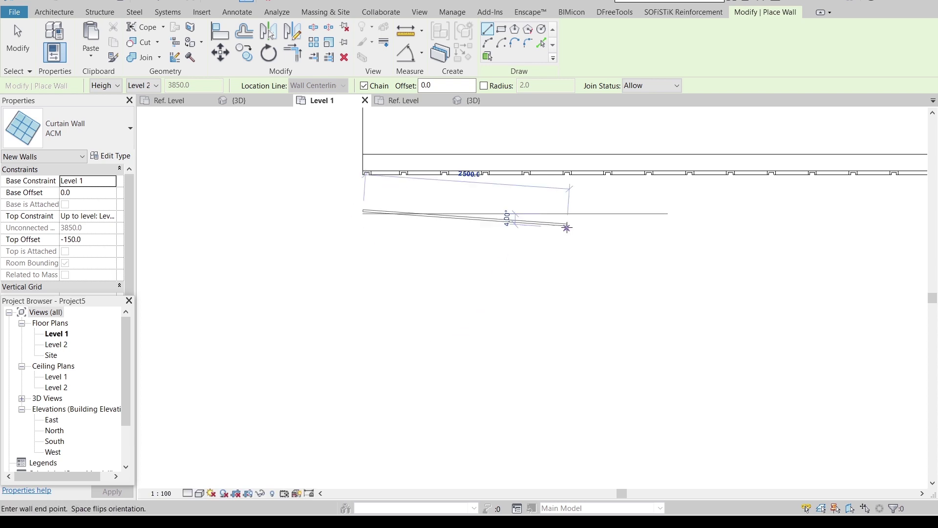
scroll(582, 225, "down", 3)
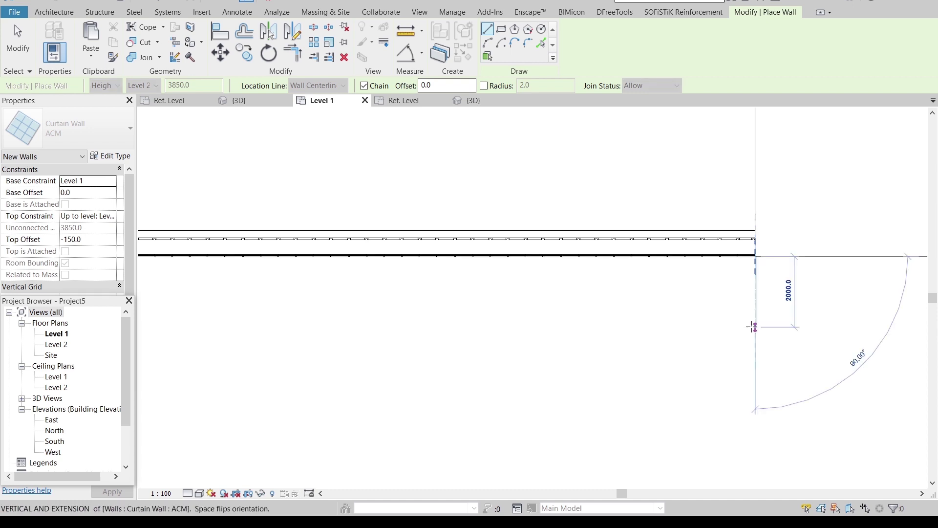
key("Escape")
key("Escape")
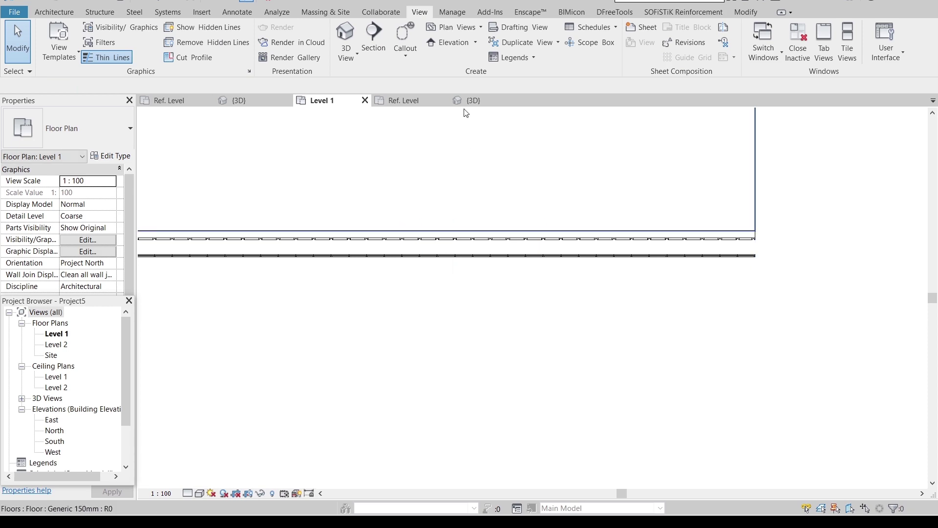
- In the 3D view, select all 30mm Square mullions and set their type's thickness and both side widths to 1
key("ctrl+Tab")
middle_click_drag(684, 365, 600, 443, "shift")
scroll(621, 421, "up", 2)
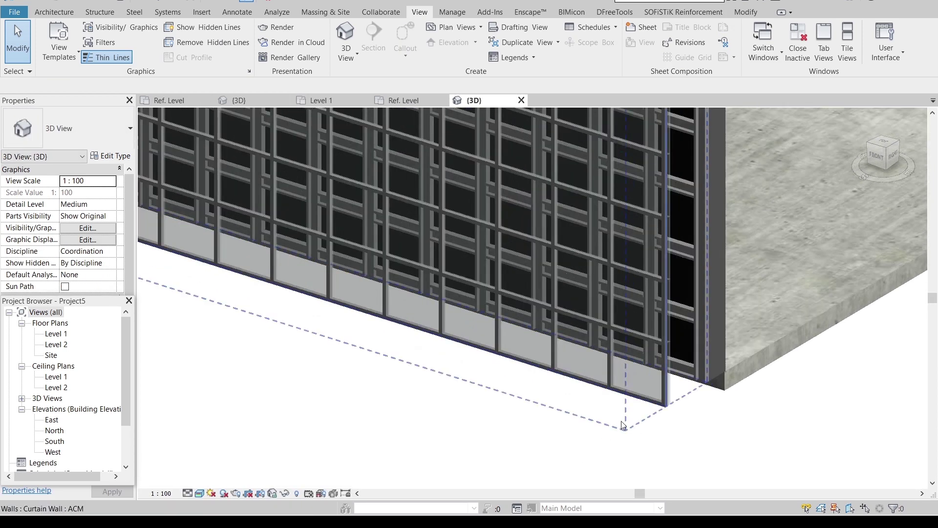
left_click(636, 403)
middle_click_drag(636, 403, 659, 403)
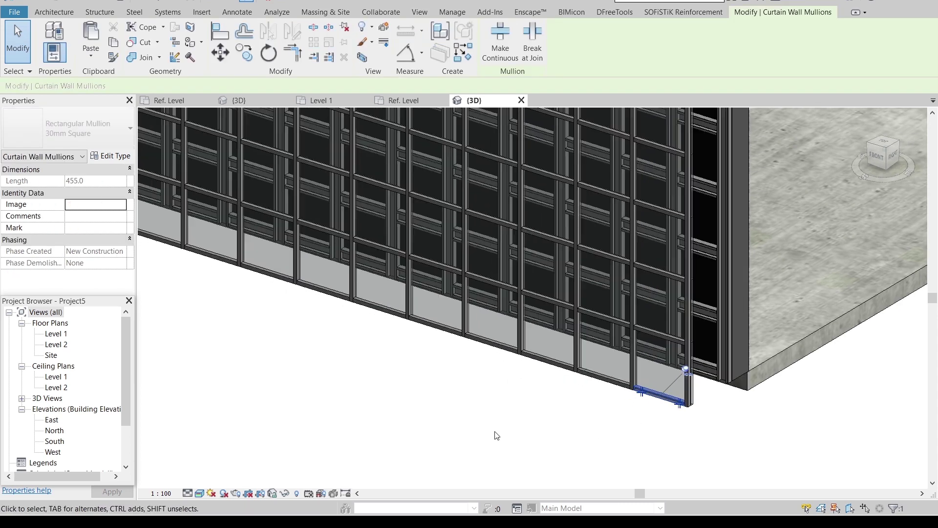
key("s")
key("a")
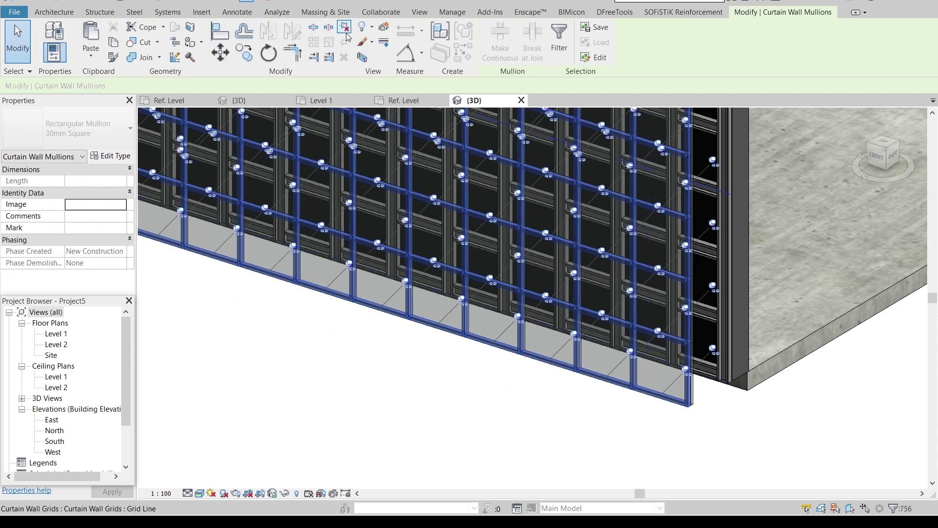
left_click(104, 156)
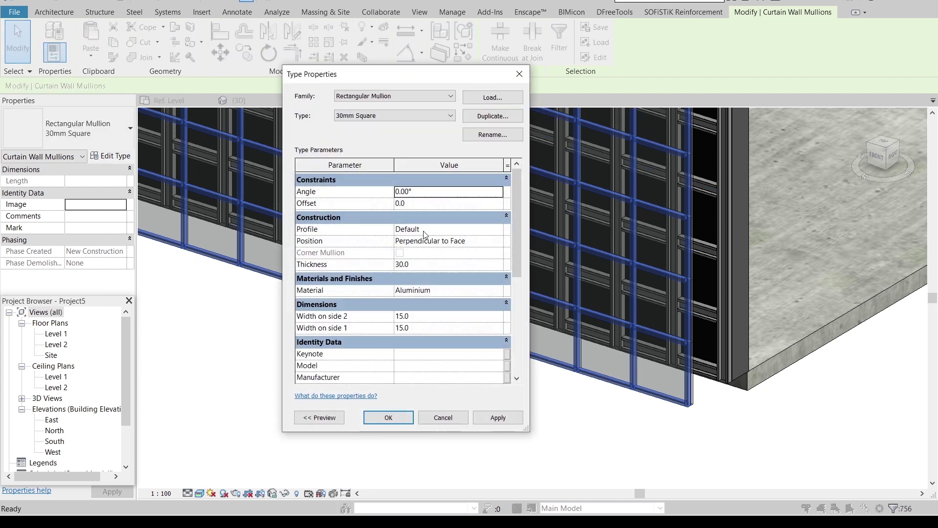
left_click(427, 266)
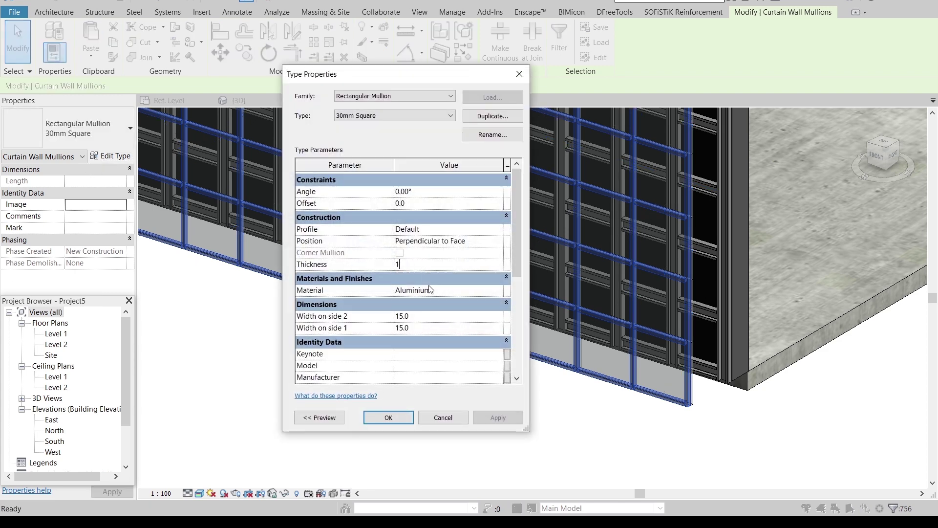
type("1")
left_click(424, 317)
type("1")
left_click(429, 328)
type("1")
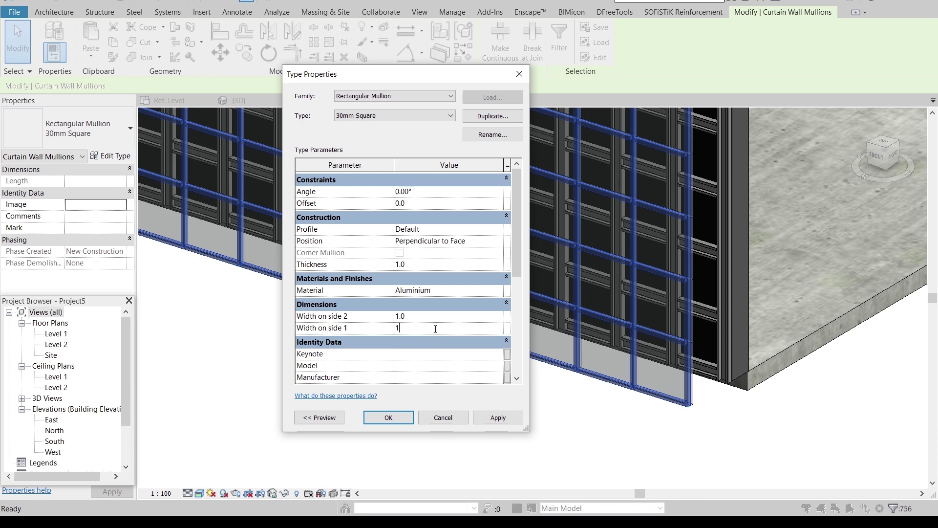
left_click(394, 416)
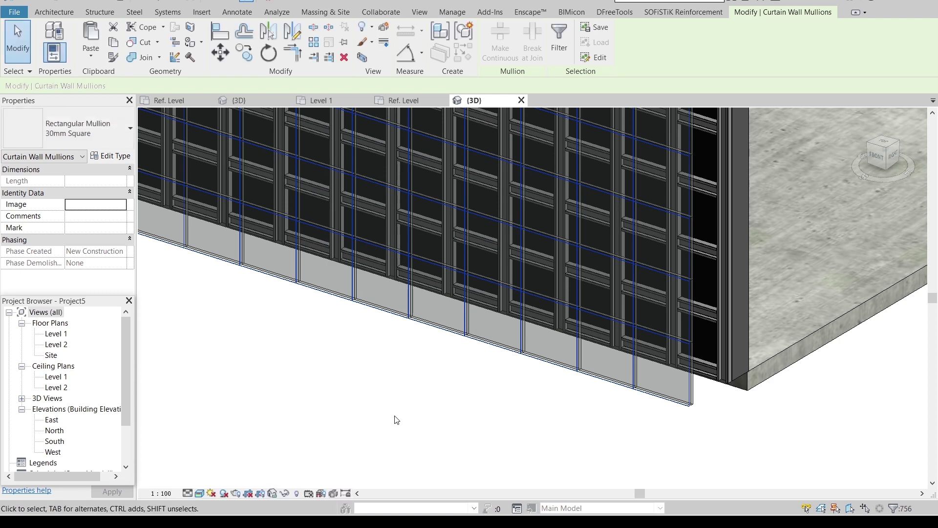
- Hide the selected 30mm Square mullions as elements in the 3D view and leave nothing selected
right_click(395, 418)
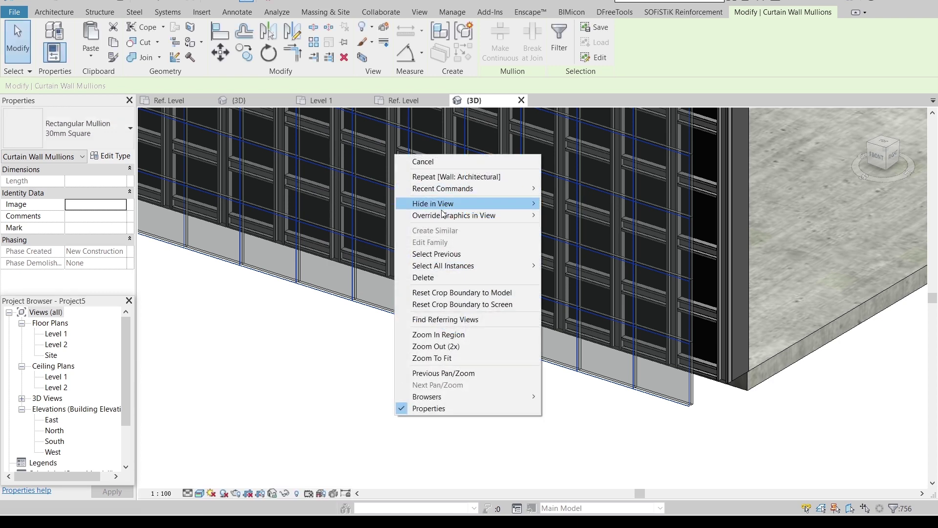
mouse_move(452, 204)
left_click(599, 205)
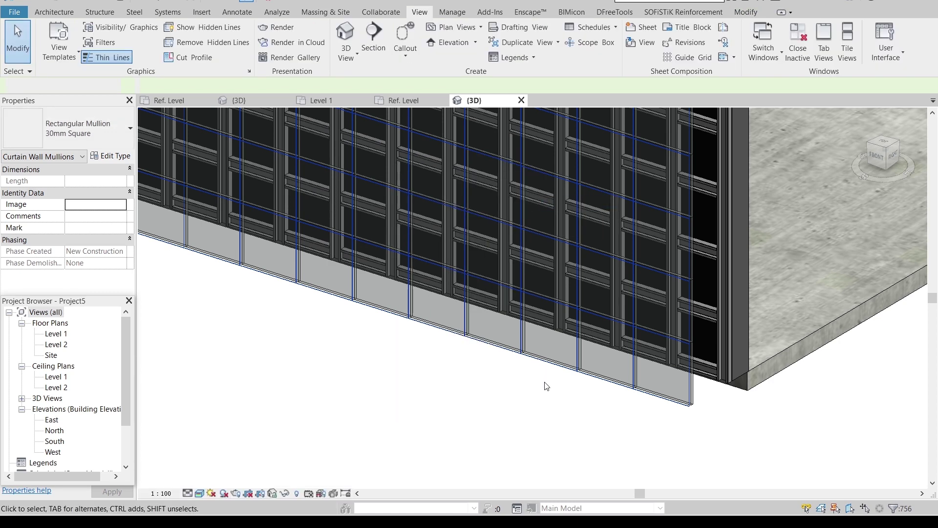
left_click(566, 361)
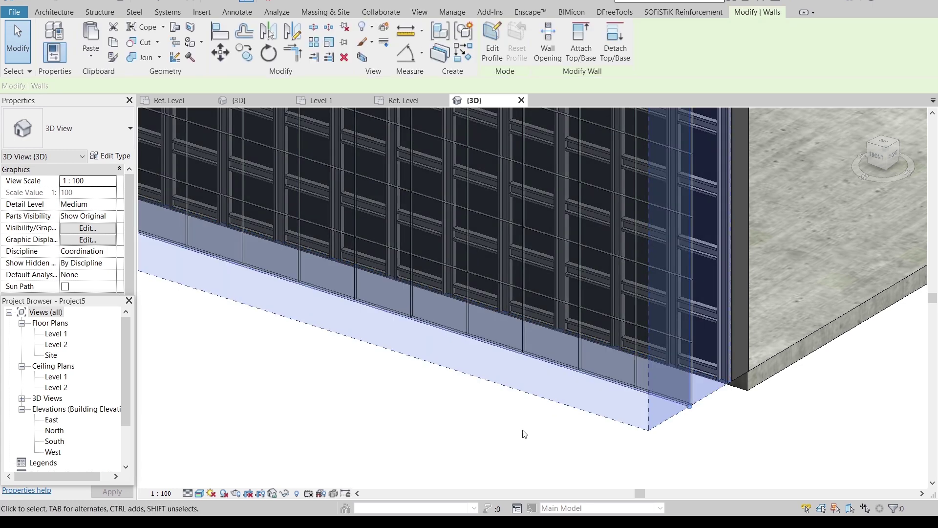
left_click(524, 433)
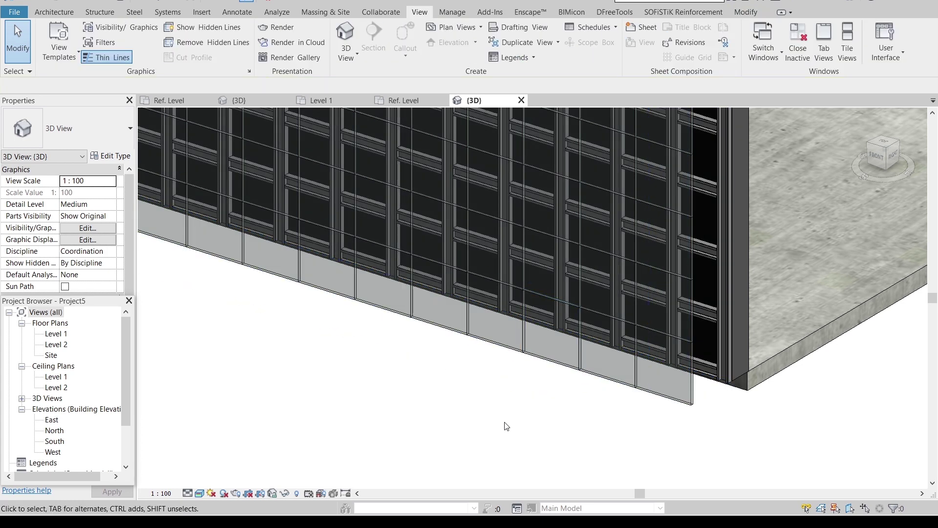
- Select the ACM curtain wall, set its type's curtain panel to System Panel : Solid and clear the selection
left_click(522, 372)
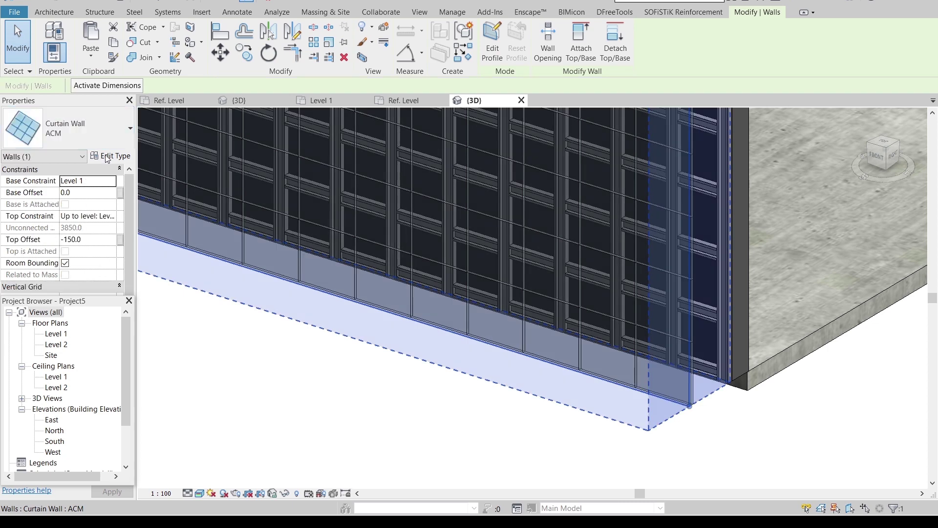
left_click(111, 155)
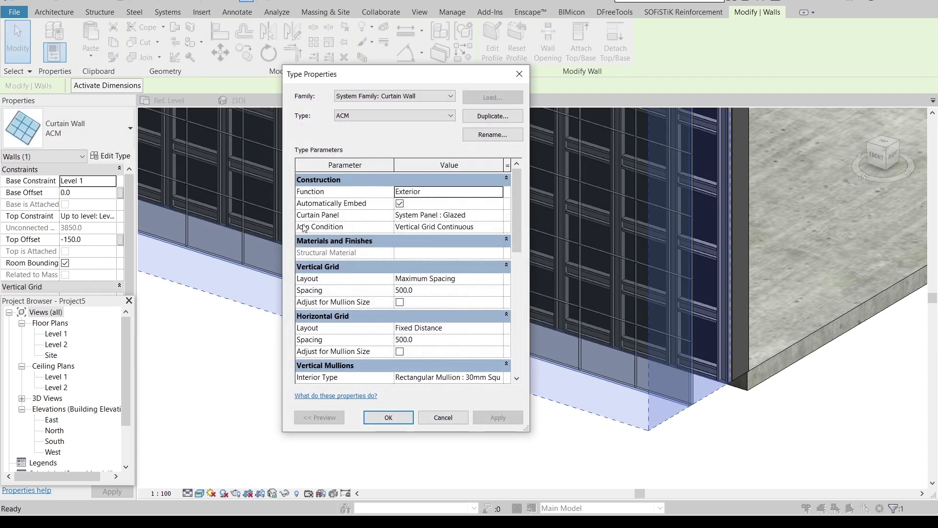
left_click(495, 217)
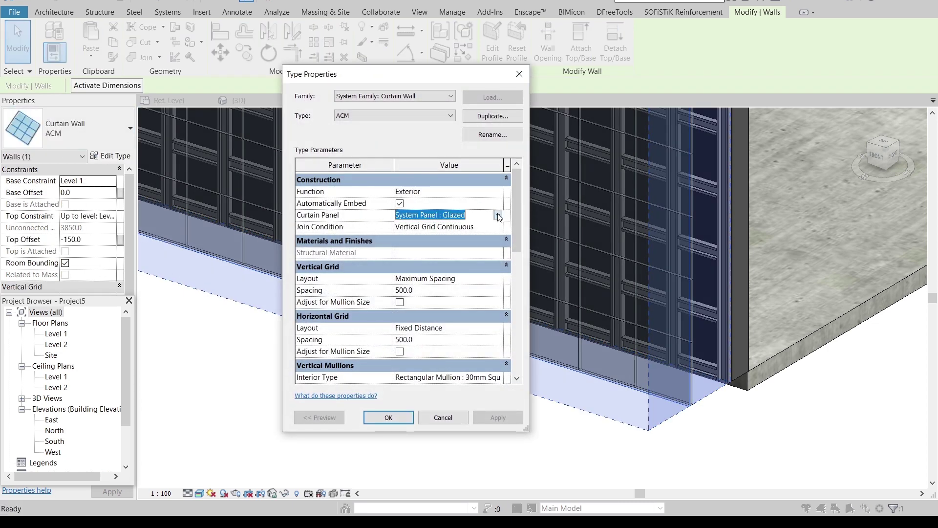
left_click(498, 216)
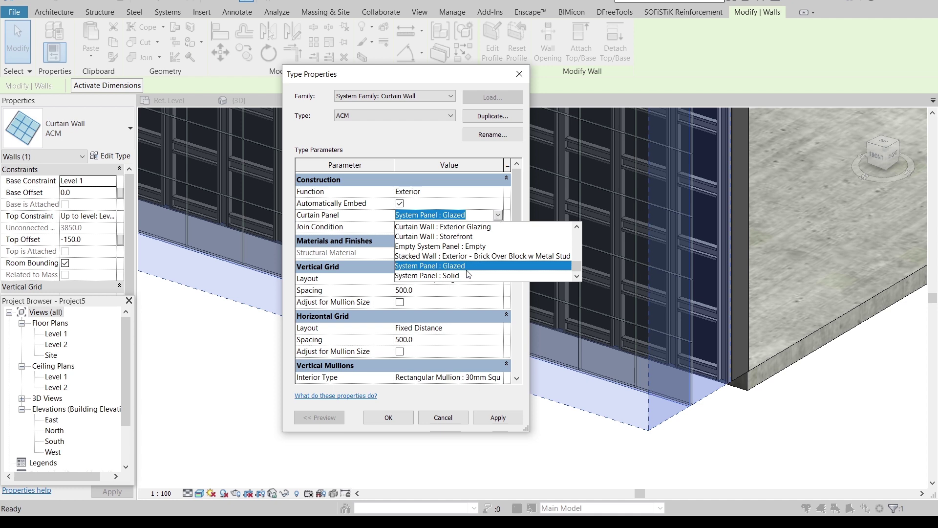
left_click(431, 275)
left_click(491, 420)
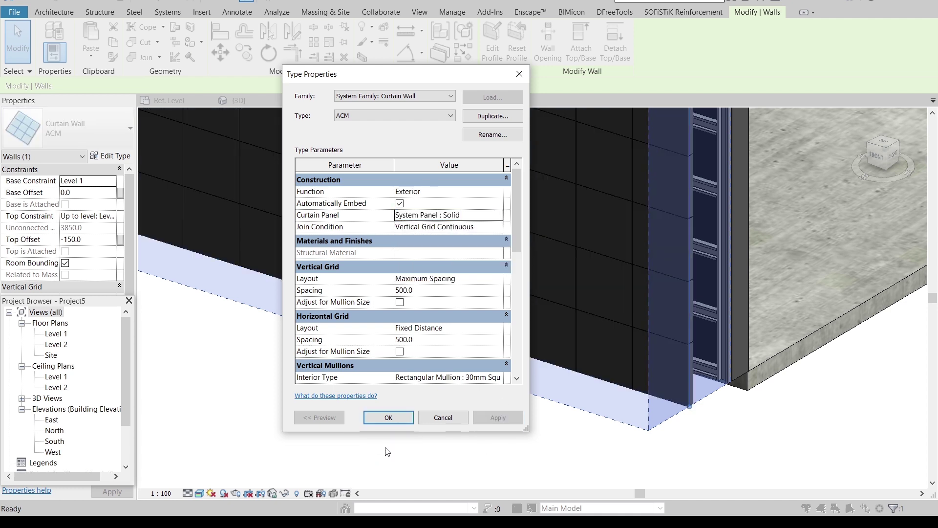
left_click(382, 418)
left_click(397, 435)
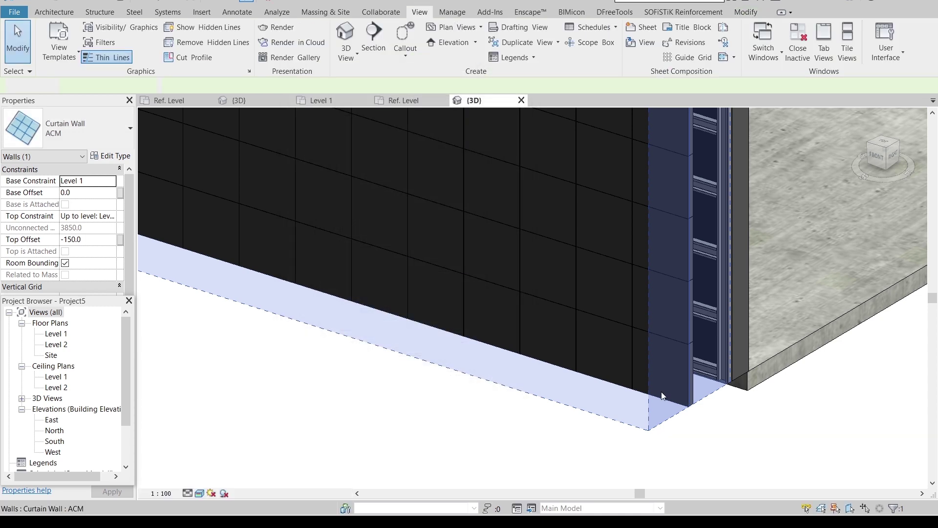
- Set the material of the ACM wall's solid panel type to Concrete, Cast-in-Place, Gray and clear the selection
left_click(671, 363)
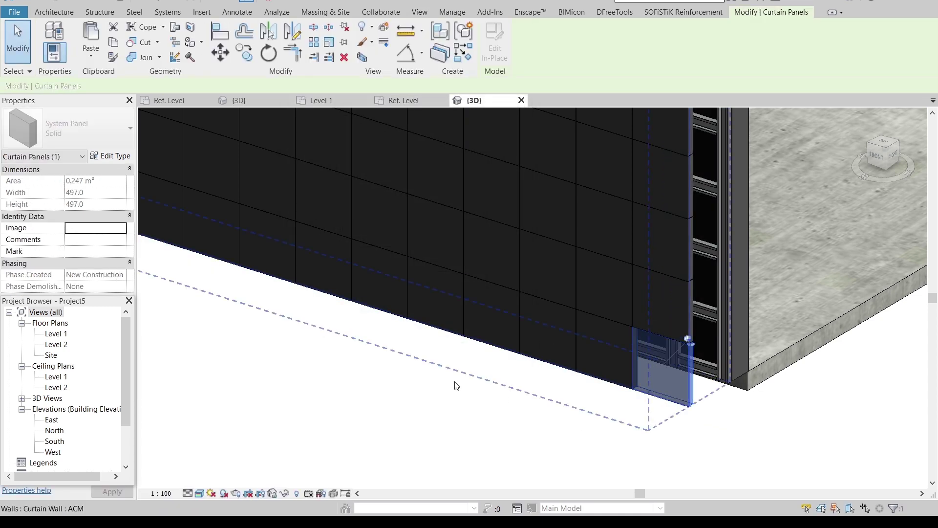
left_click(112, 156)
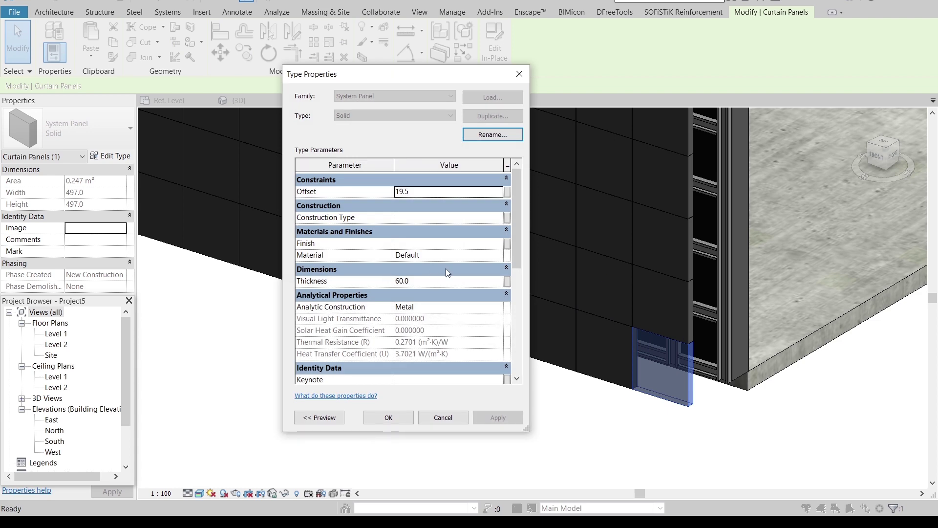
left_click(501, 259)
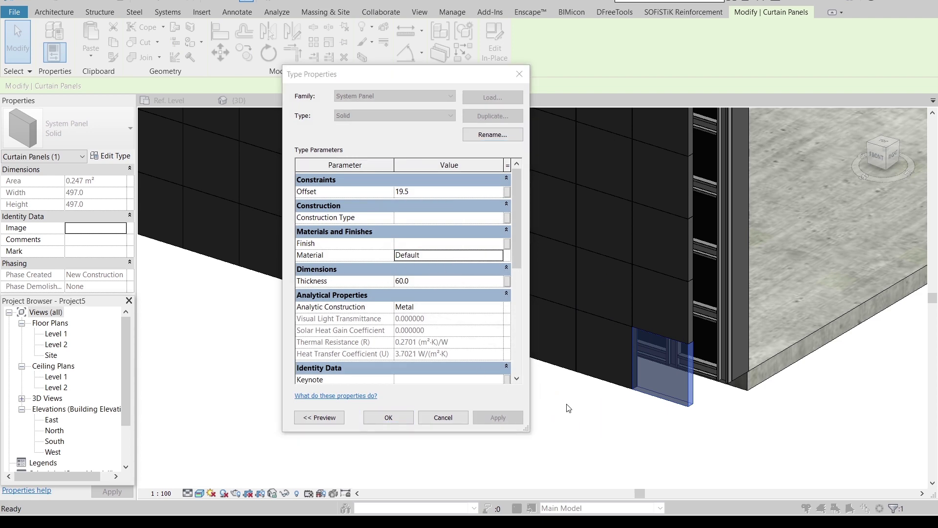
left_click(498, 254)
scroll(369, 166, "up", 1)
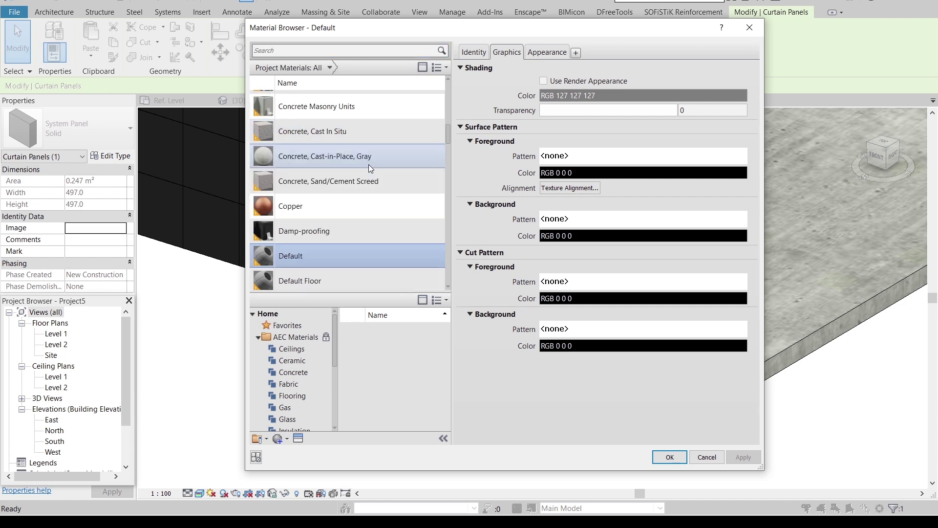
double_click(350, 162)
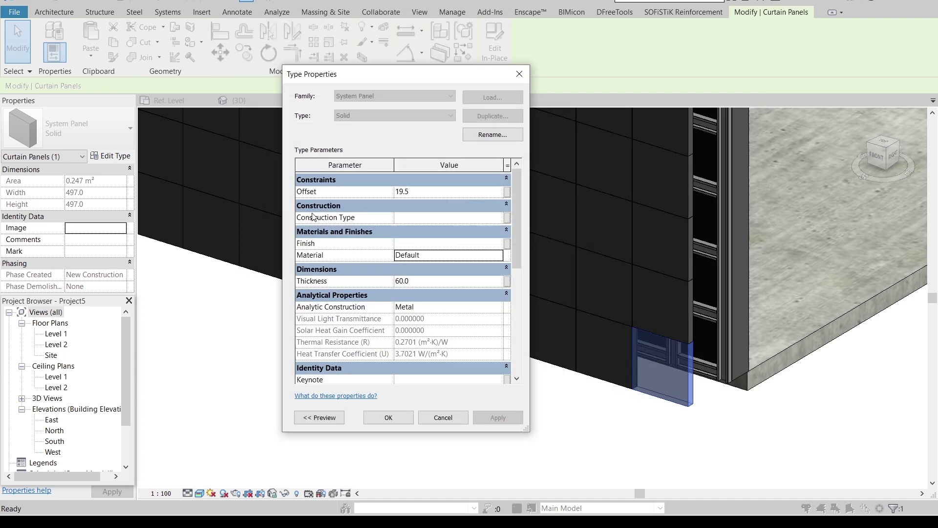
left_click(381, 418)
left_click(346, 420)
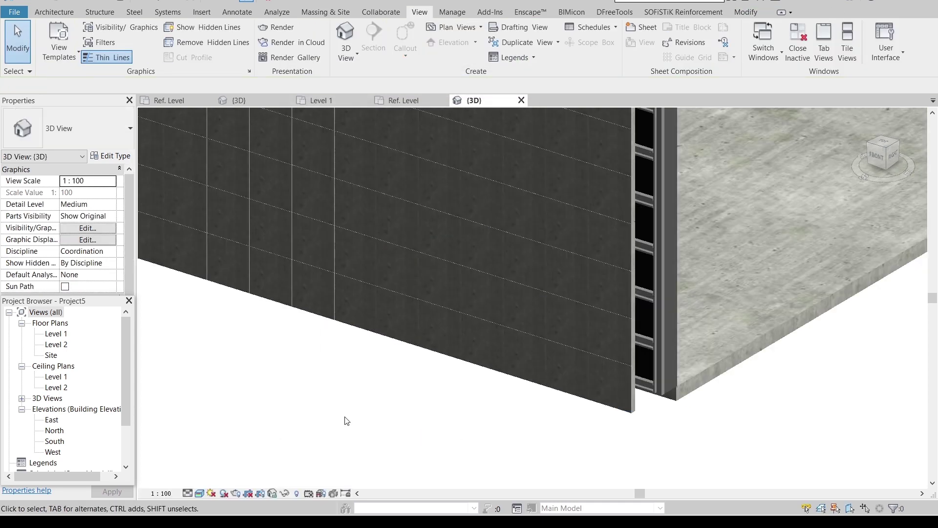
- In the Level 1 plan, move the ACM curtain wall straight against the outer face of the U-shaped substructure mullions
scroll(485, 427, "down", 2)
left_click(402, 101)
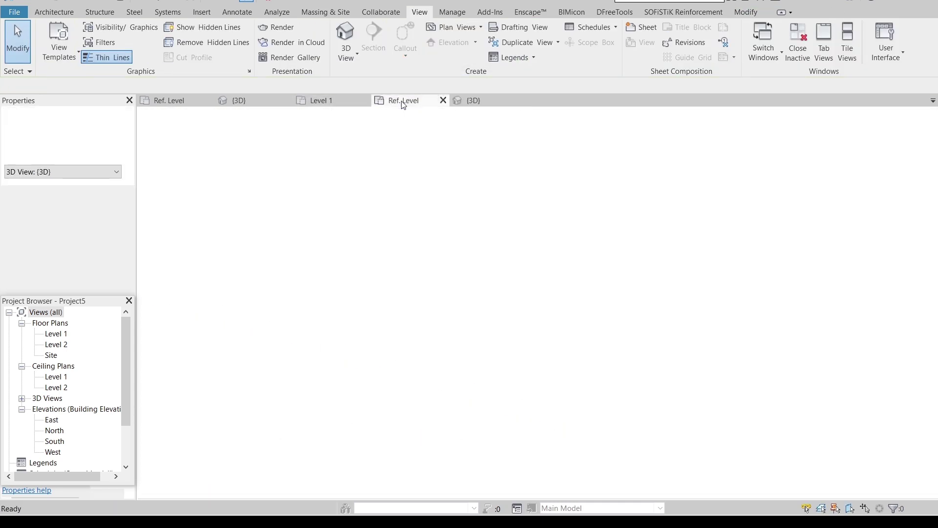
left_click(331, 101)
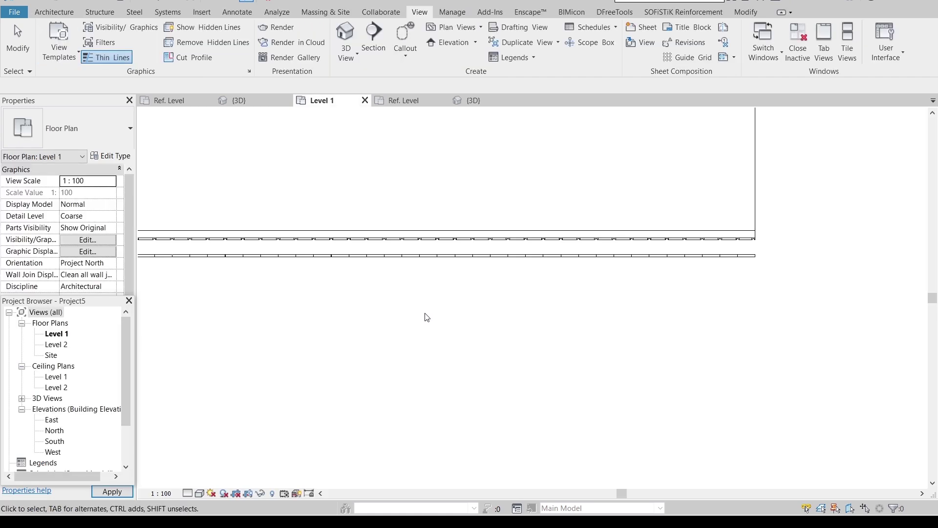
middle_click_drag(423, 317, 321, 326)
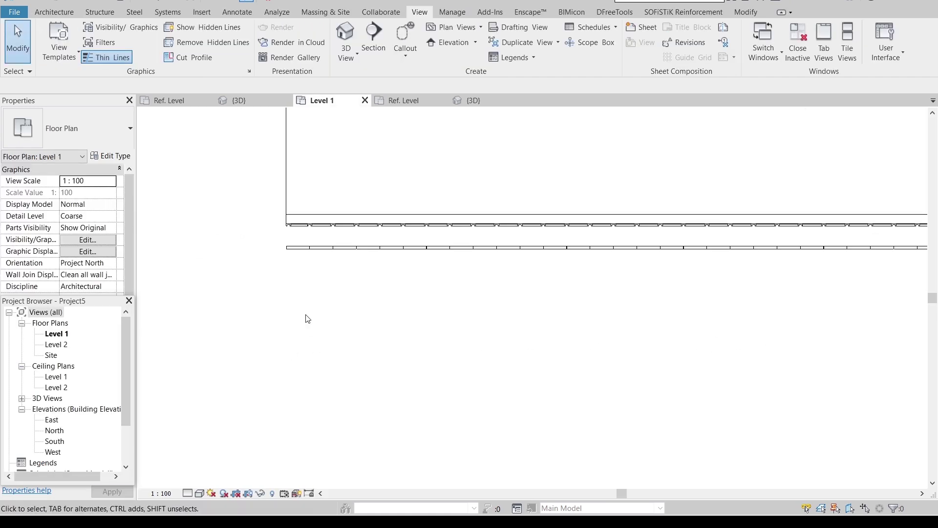
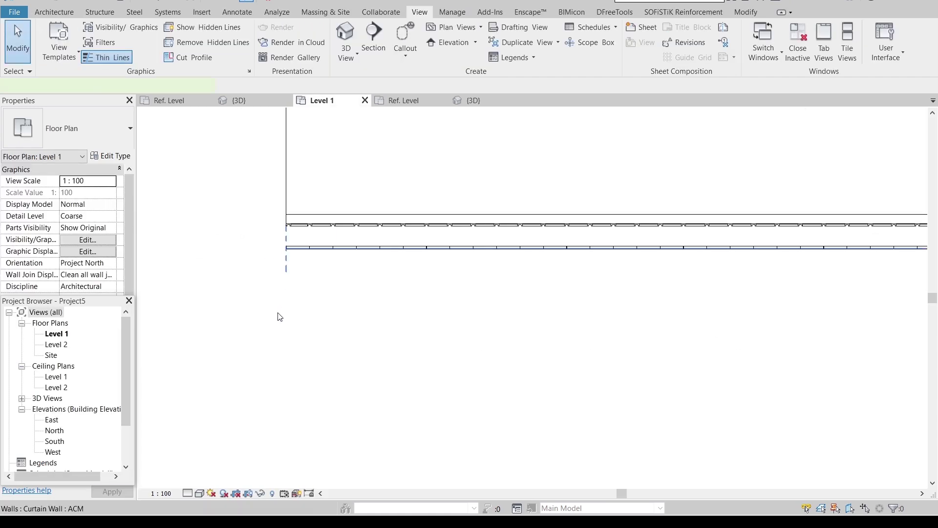
key("m")
key("v")
scroll(293, 254, "up", 5)
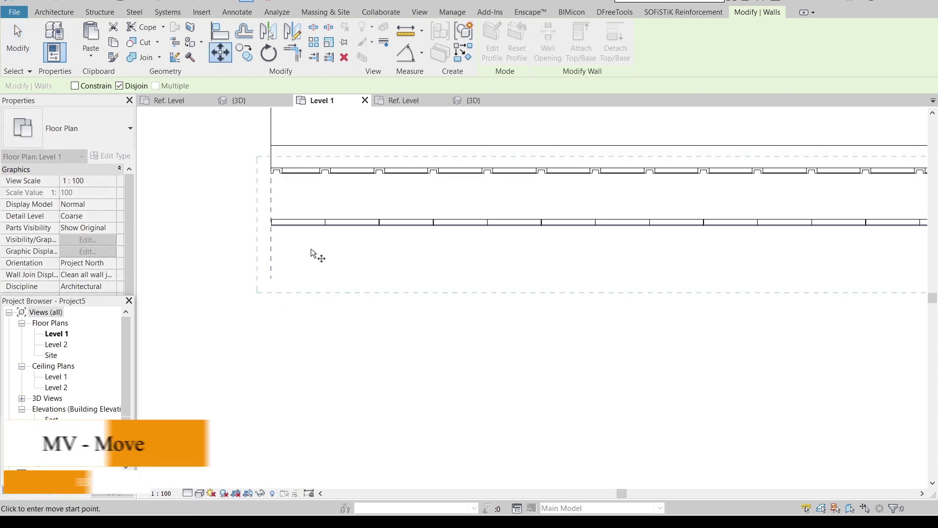
left_click(323, 335)
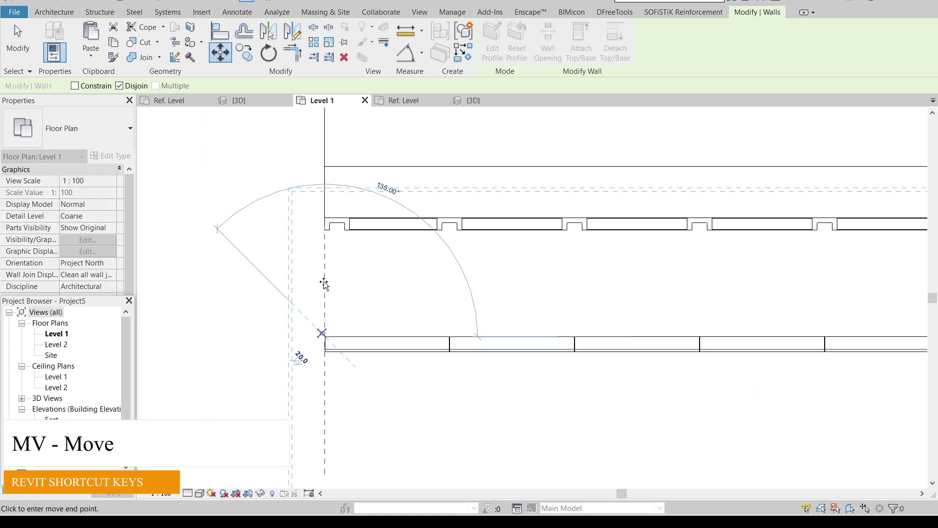
scroll(324, 232, "up", 4)
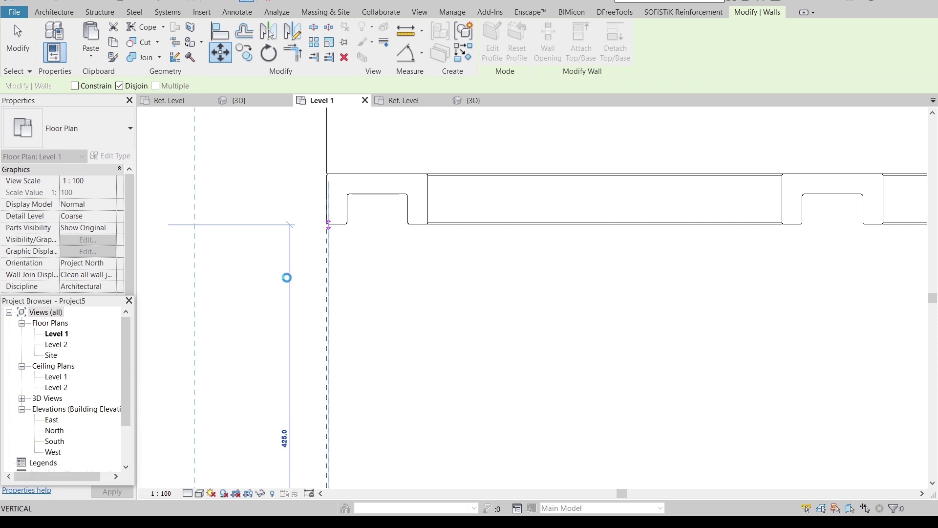
left_click(288, 282)
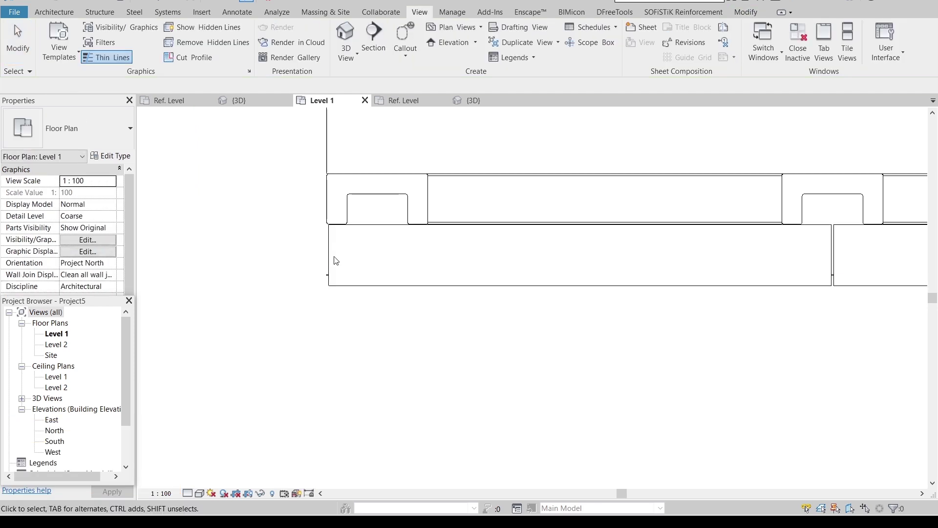
- Turn on the section box in the 3D view, extend its right-hand side slightly outward and deselect it
left_click(469, 100)
scroll(514, 191, "down", 5)
middle_click_drag(697, 356, 2, 294, "shift")
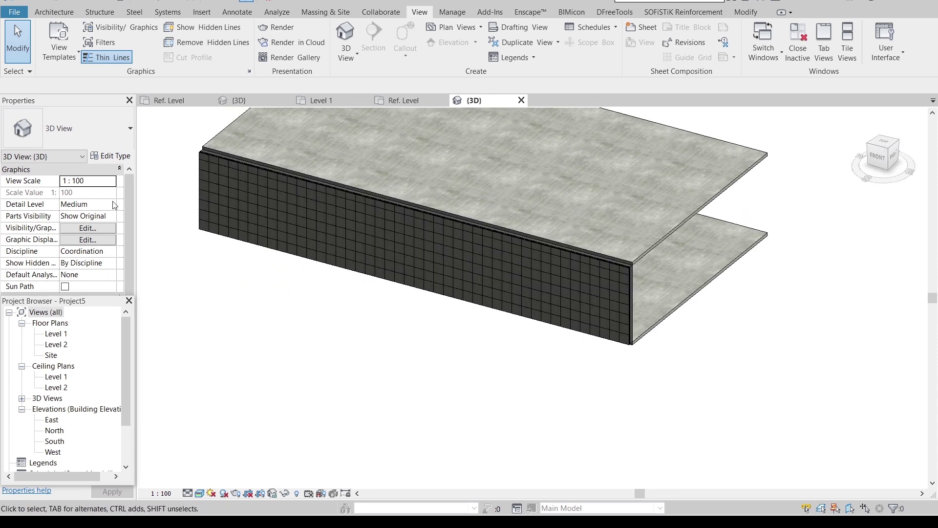
scroll(114, 204, "down", 3)
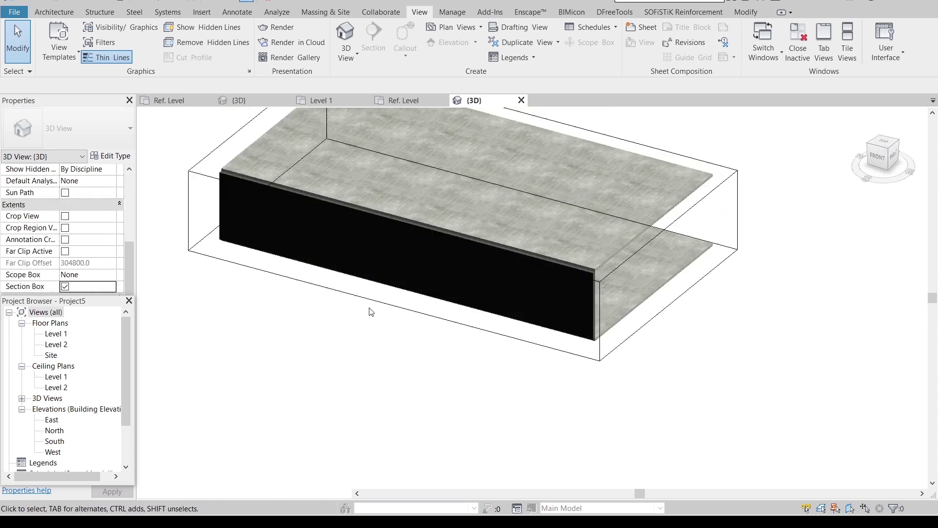
scroll(371, 310, "down", 3)
left_click(519, 282)
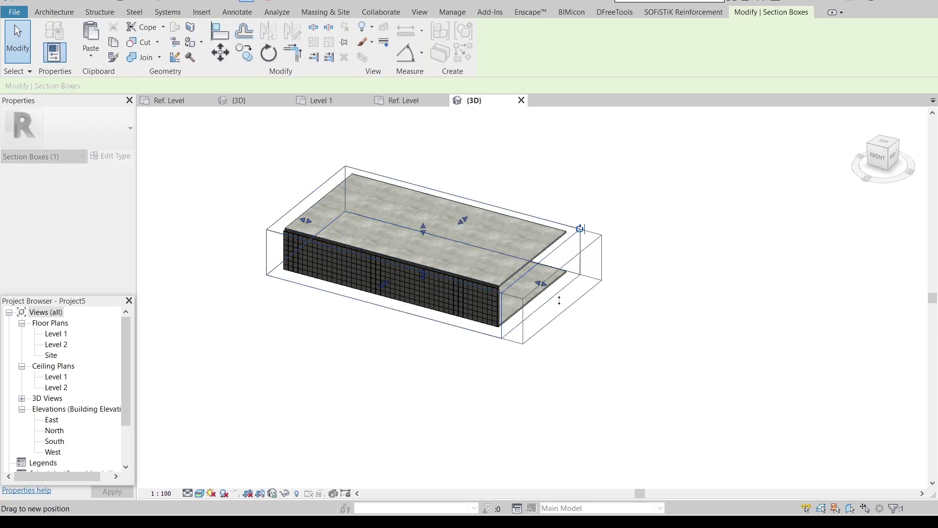
key("Escape")
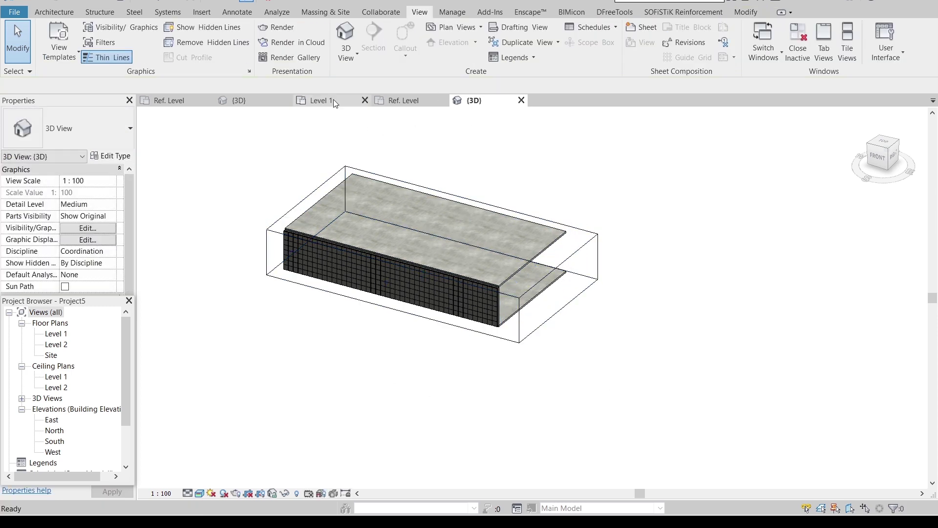
- In the Level 1 plan, create a sketched 600 x 600mm Grid ceiling with a 22000 by 11985 mm rectangular boundary covering the floor slab
left_click(333, 98)
scroll(421, 274, "up", 3)
scroll(457, 257, "down", 5)
left_click(53, 12)
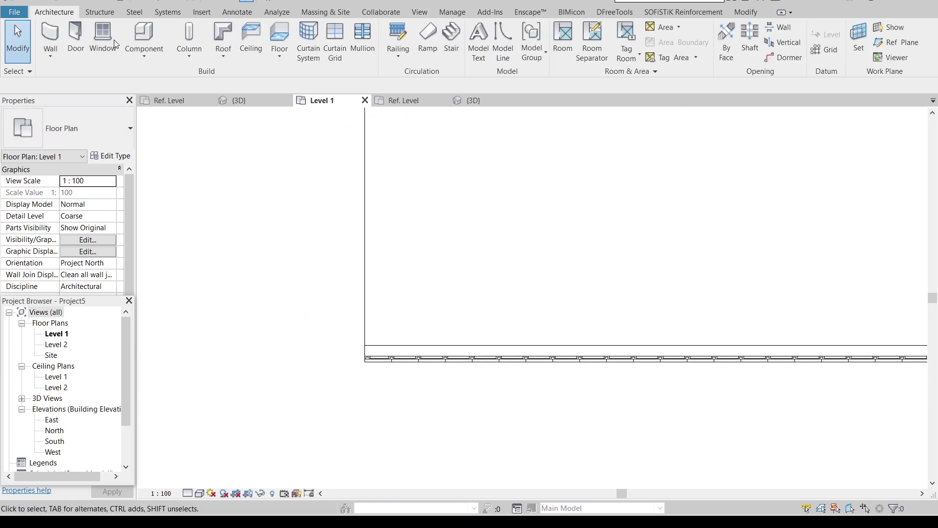
left_click(251, 41)
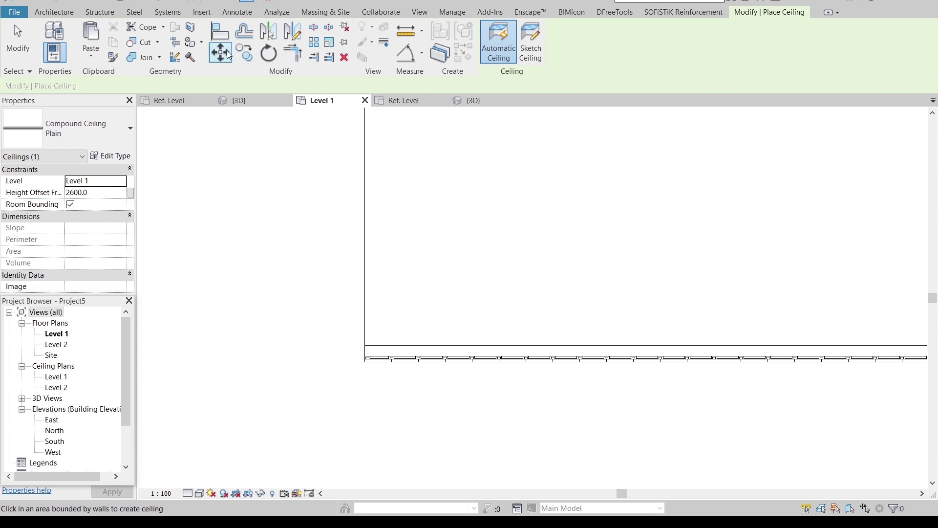
left_click(522, 54)
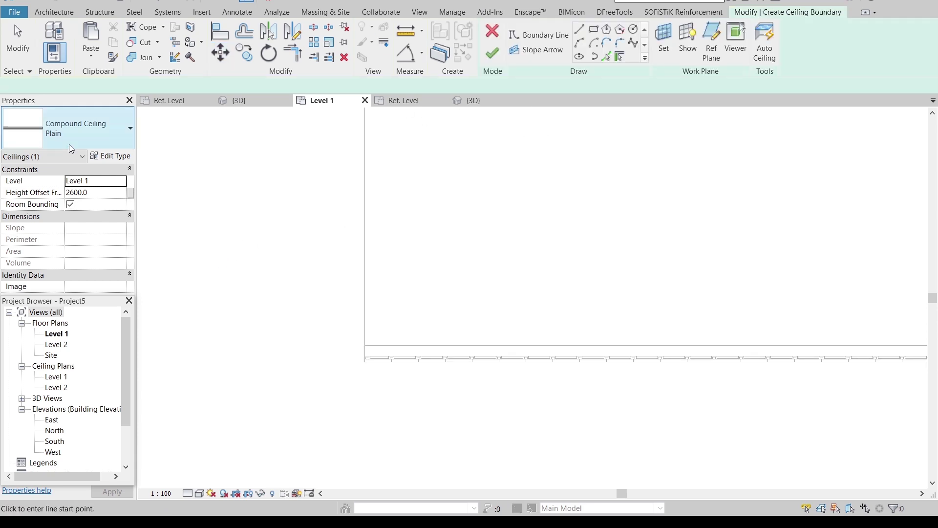
left_click(107, 128)
left_click(49, 227)
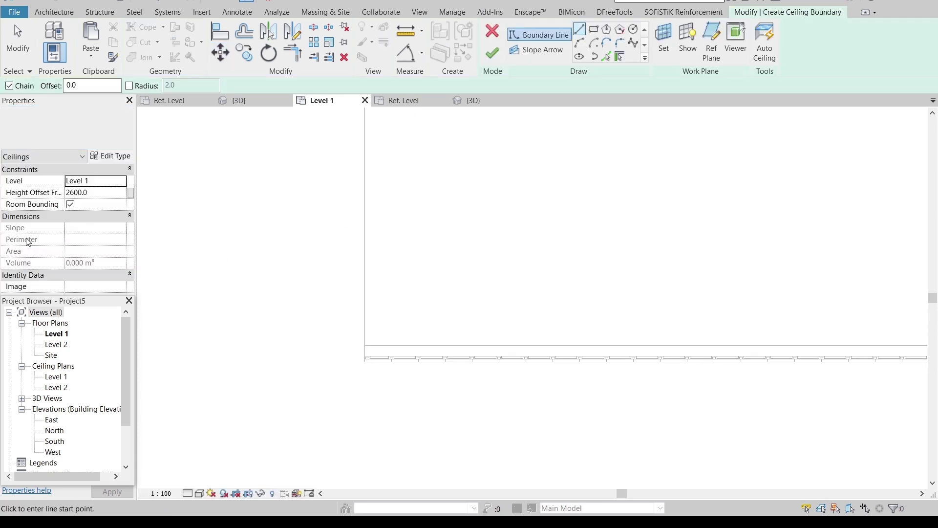
scroll(270, 360, "down", 3)
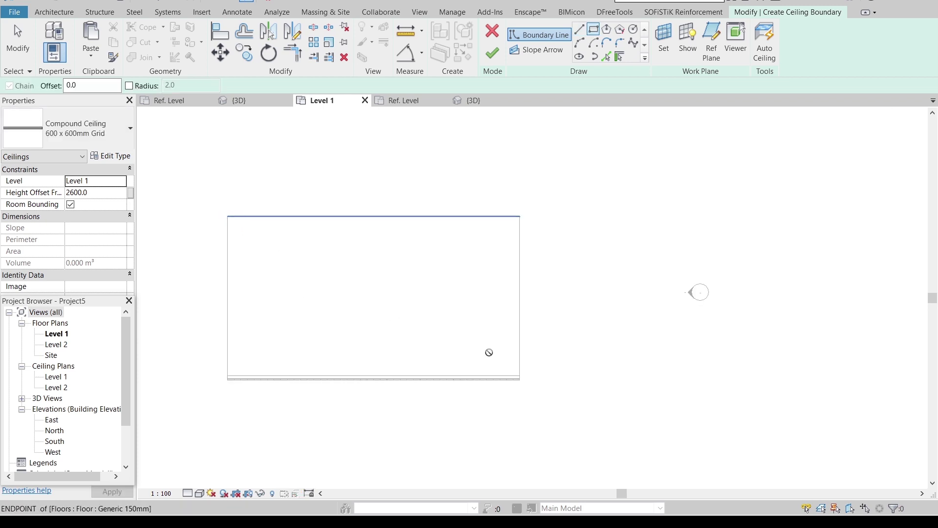
left_click(227, 216)
left_click(520, 375)
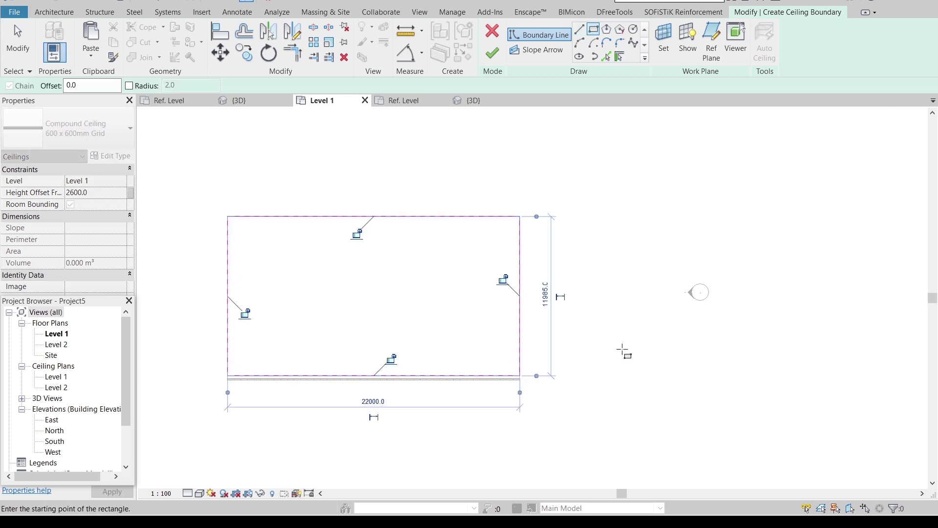
key("Escape")
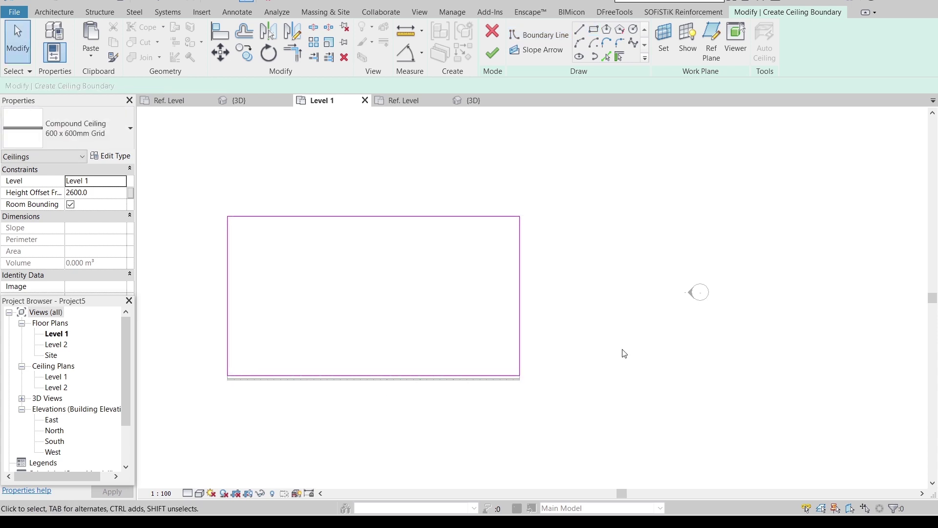
left_click(486, 59)
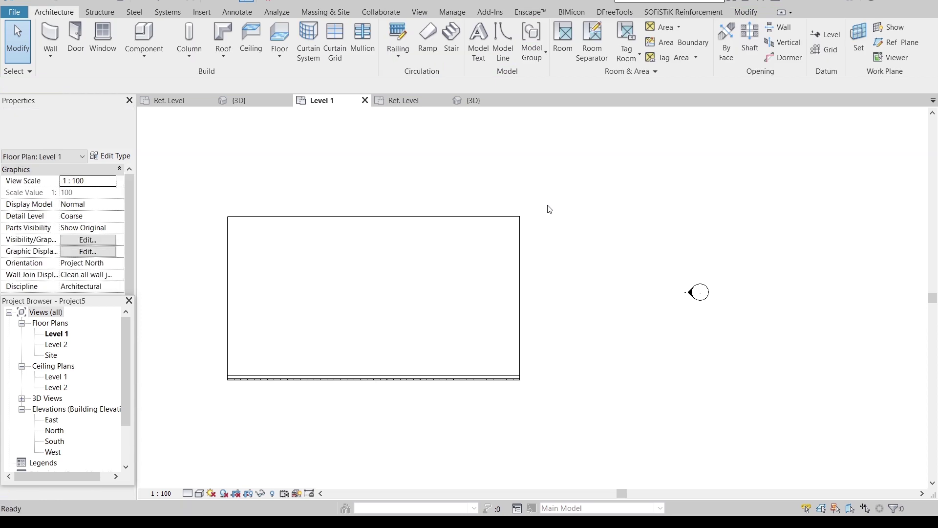
- In the 3D view, select the section box and pull its ends in from the front to isolate a short bay of the facade
left_click(481, 100)
middle_click_drag(620, 344, 650, 343, "shift")
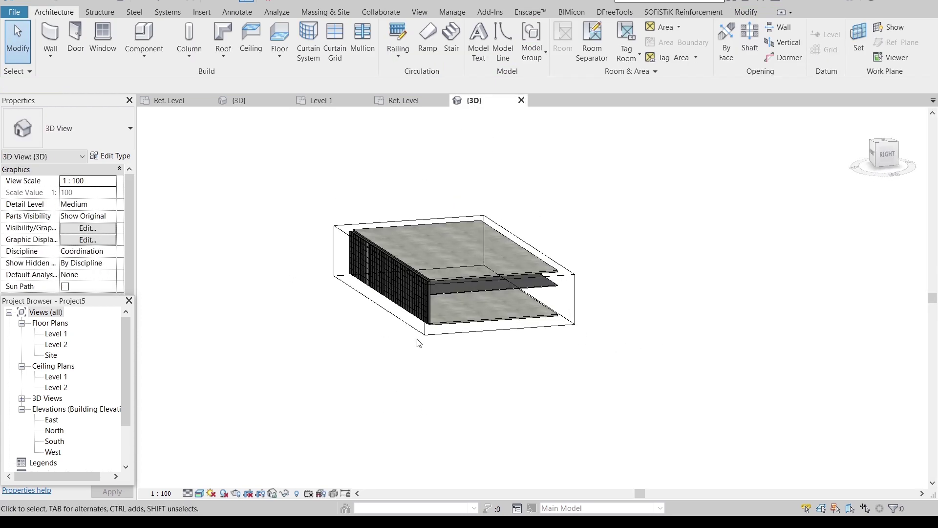
left_click(421, 338)
middle_click_drag(377, 371, 611, 382, "shift")
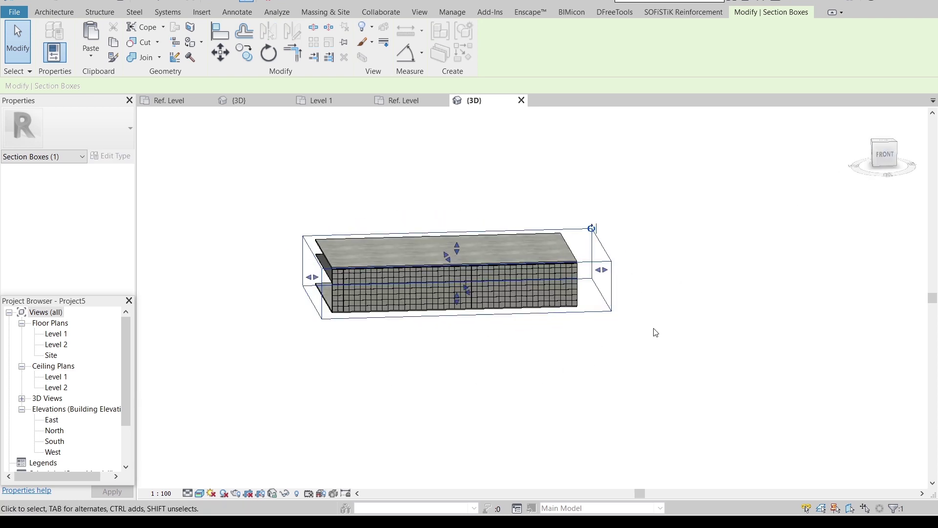
left_click(882, 160)
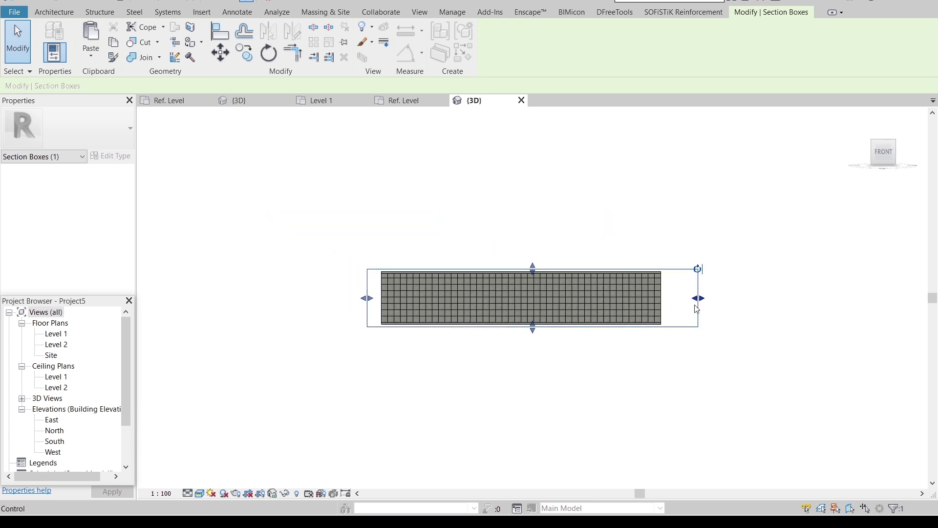
left_click_drag(696, 299, 651, 300)
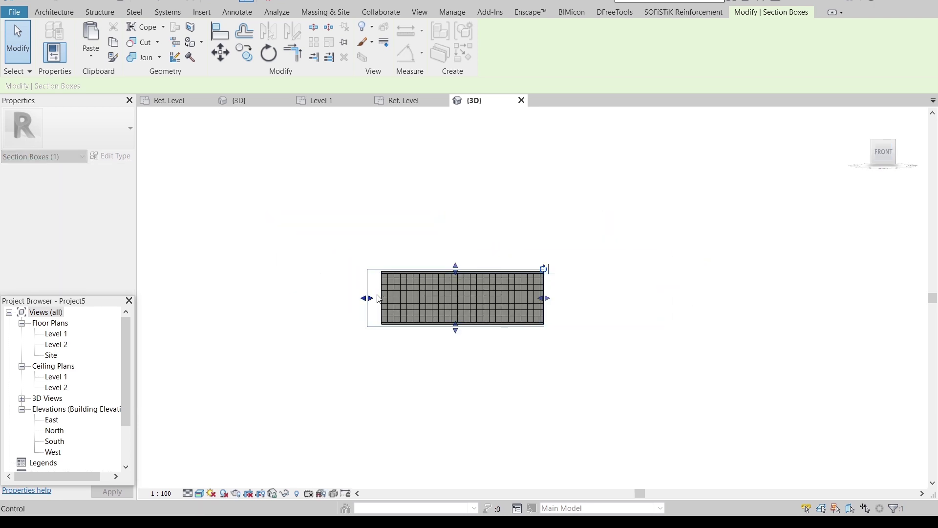
left_click(659, 373)
- Pull the rear side of the section box towards the facade to shorten the visible slabs and ceiling
middle_click_drag(659, 373, 645, 263, "shift")
left_click(638, 176)
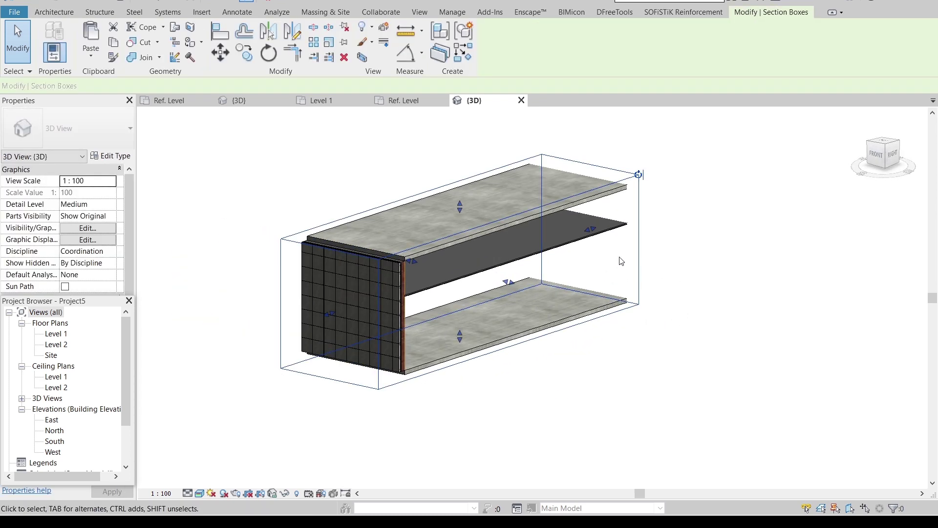
left_click_drag(445, 301, 432, 306)
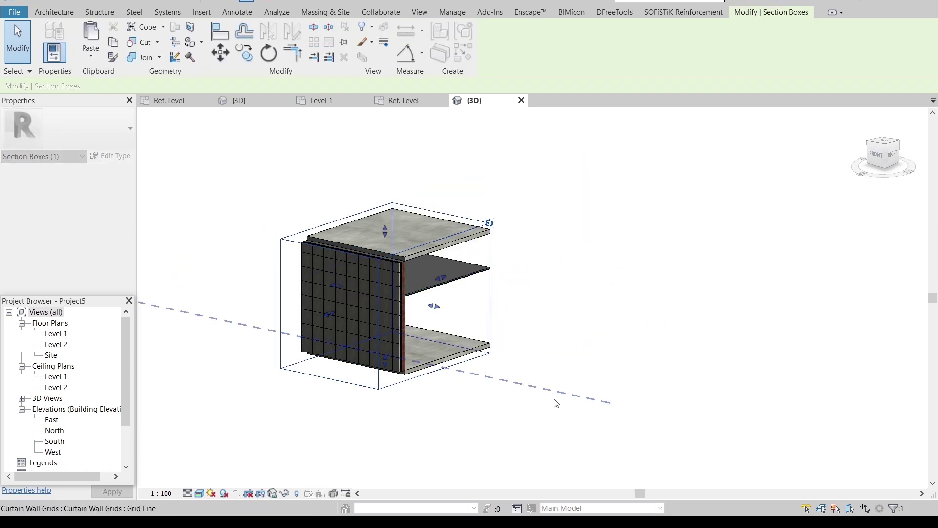
left_click(477, 442)
middle_click_drag(477, 442, 433, 366, "shift")
left_click(433, 366)
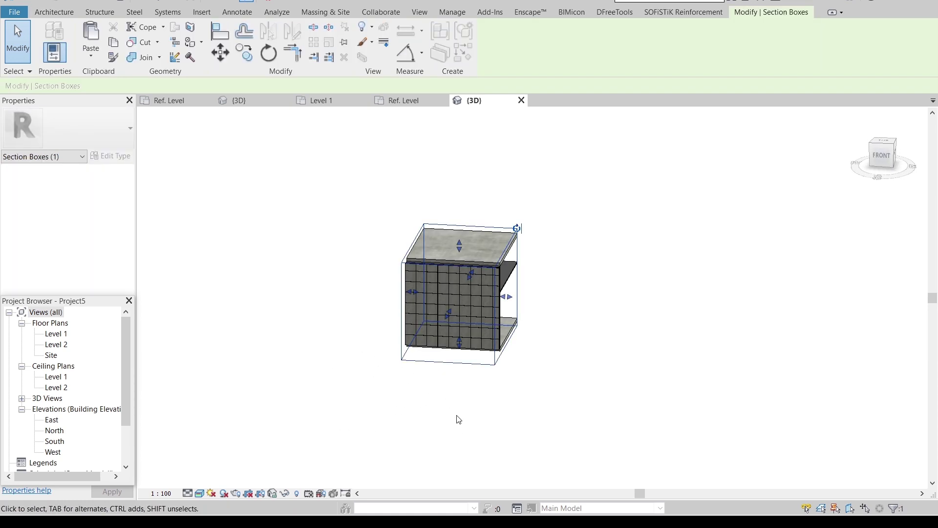
- Hide the section box's category in the cropped 3D view and switch to the 3D view of Project1
left_click(458, 419)
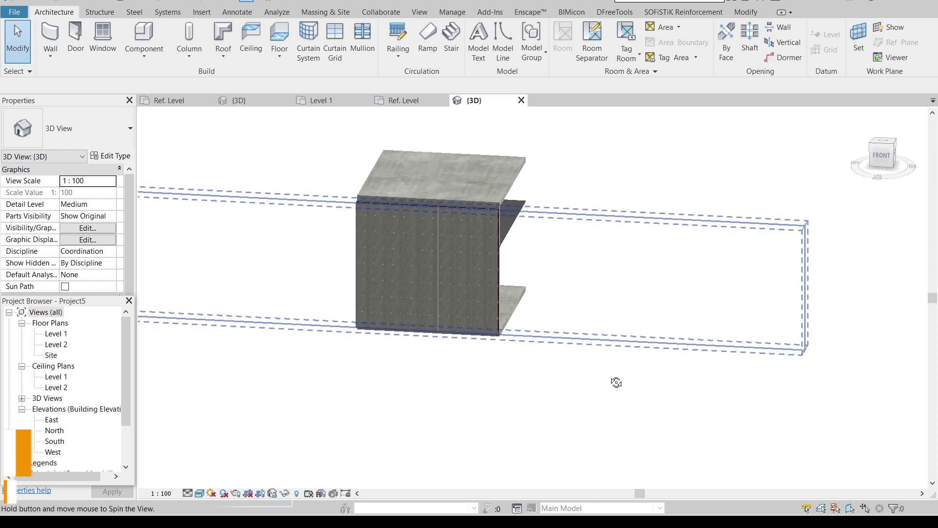
middle_click_drag(614, 381, 347, 120, "shift")
key("v")
key("h")
left_click(229, 99)
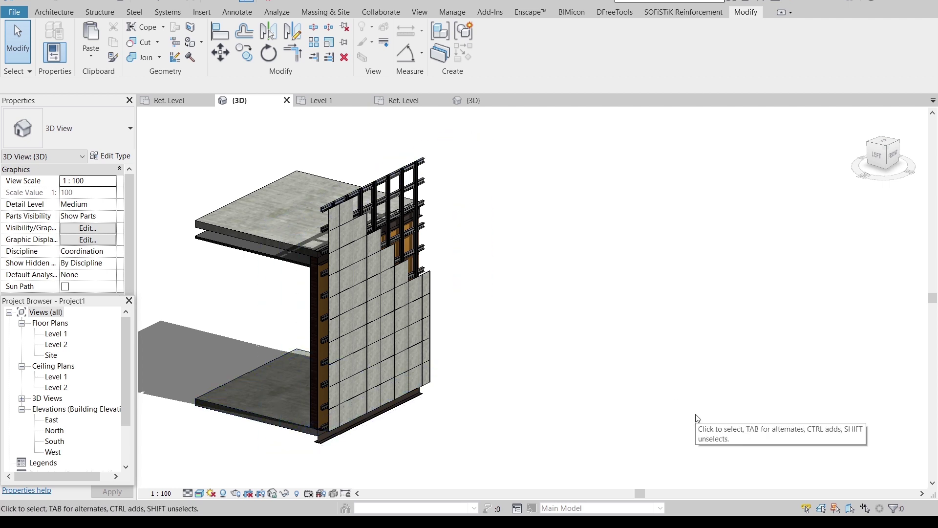
- In the Project5 3D view seen from the front, hide a stepped group of 20 ACM panels at the facade's upper right corner
left_click(474, 100)
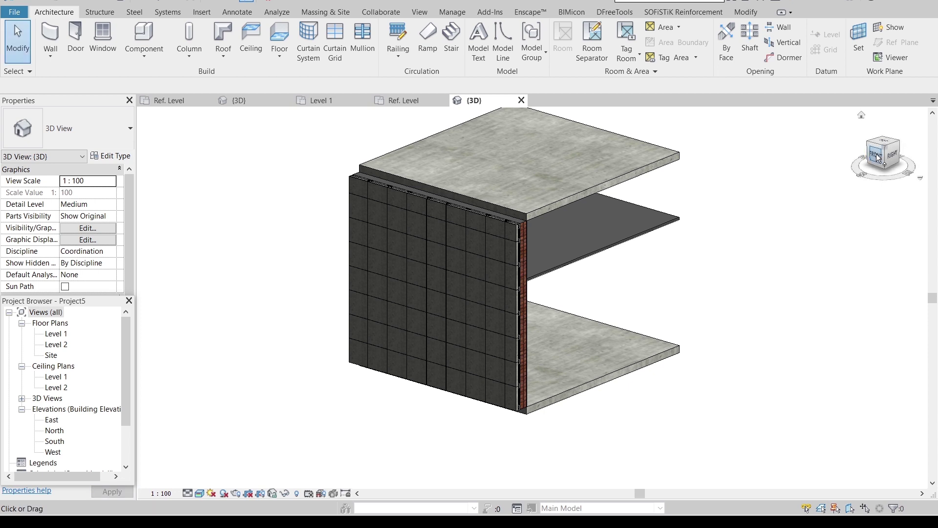
left_click(878, 158)
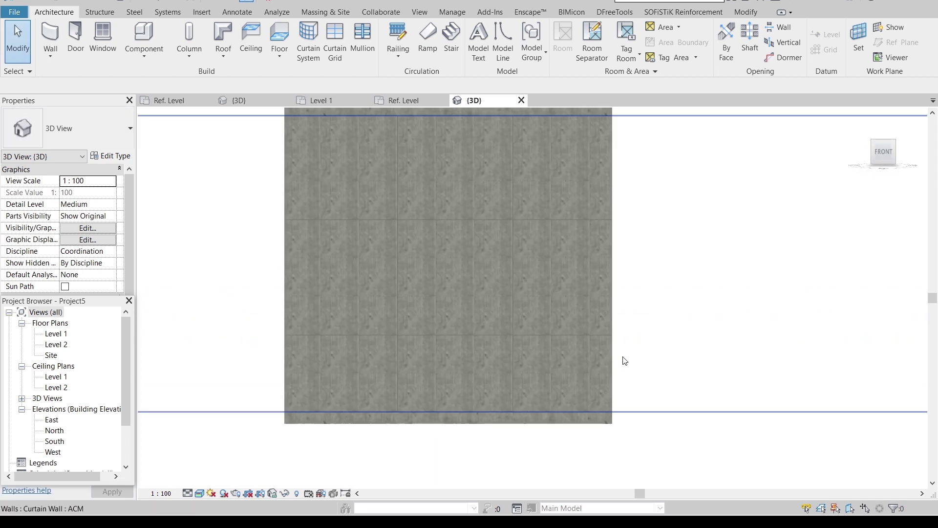
key("Tab")
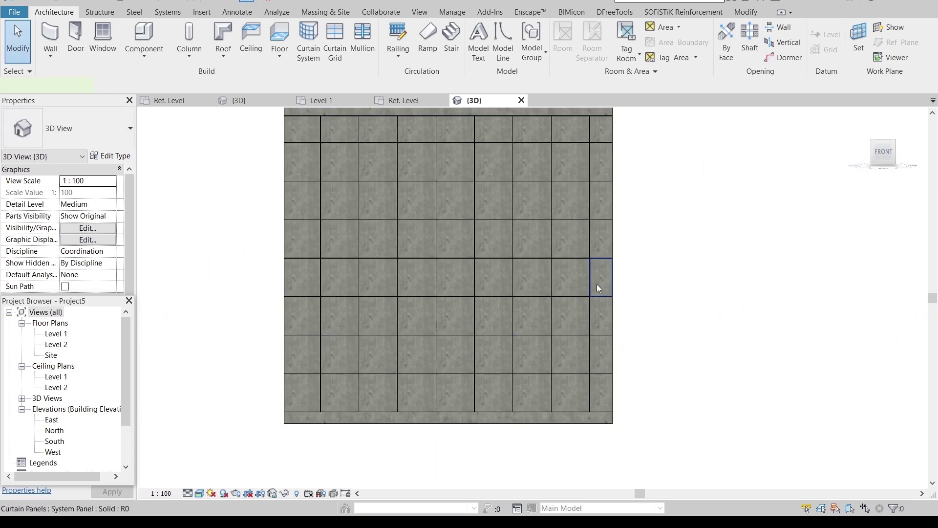
left_click(596, 283)
left_click(579, 280, "ctrl")
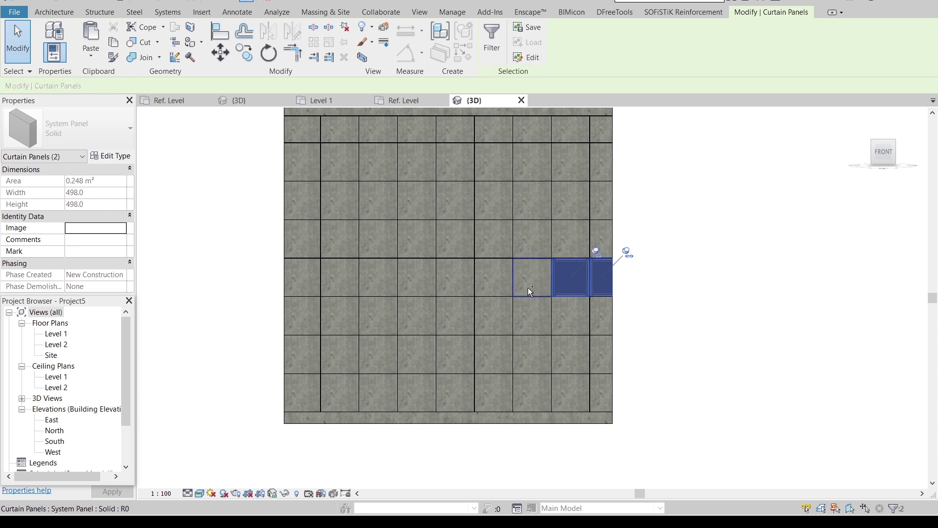
left_click(601, 233, "ctrl")
left_click(562, 233, "ctrl")
left_click(533, 239, "ctrl")
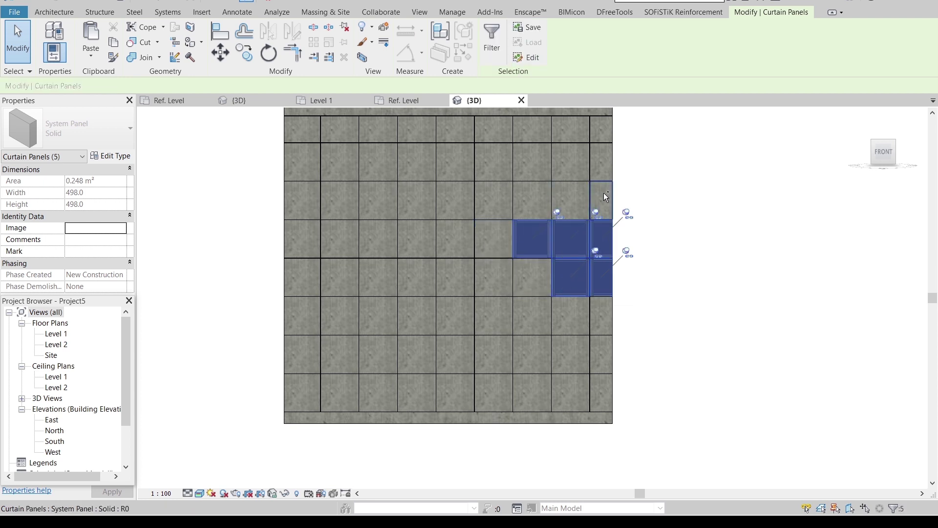
left_click(605, 197, "ctrl")
left_click(570, 200, "ctrl")
left_click(533, 201, "ctrl")
left_click(493, 200, "ctrl")
left_click(529, 158, "ctrl")
left_click(494, 162, "ctrl")
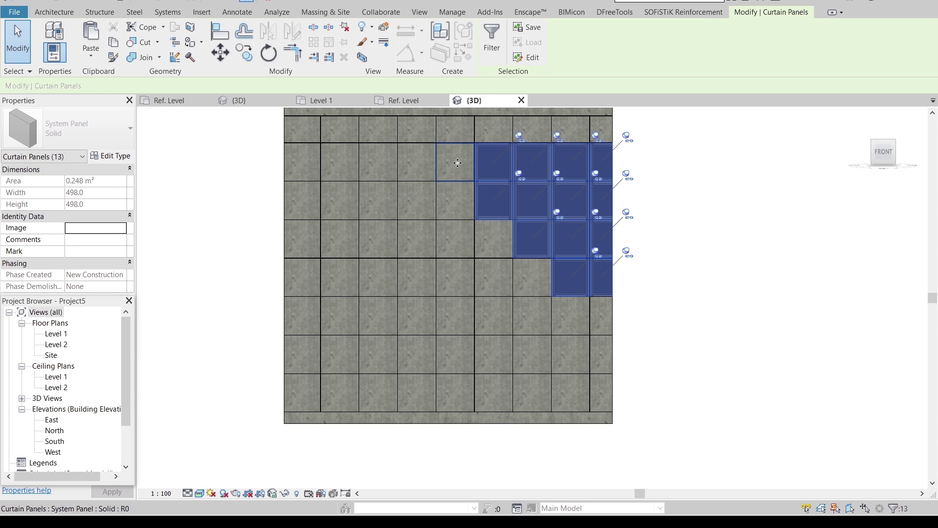
left_click(455, 157, "ctrl")
left_click(498, 132, "ctrl")
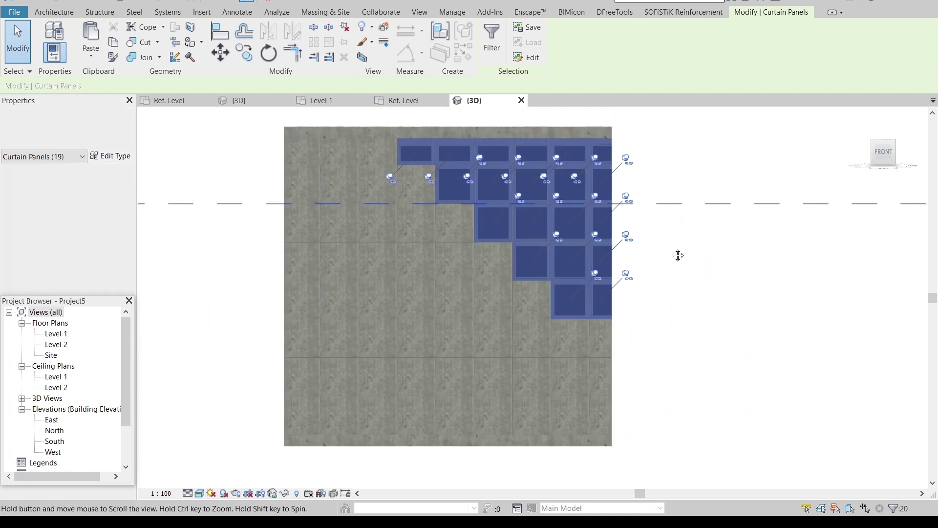
scroll(607, 220, "up", 3)
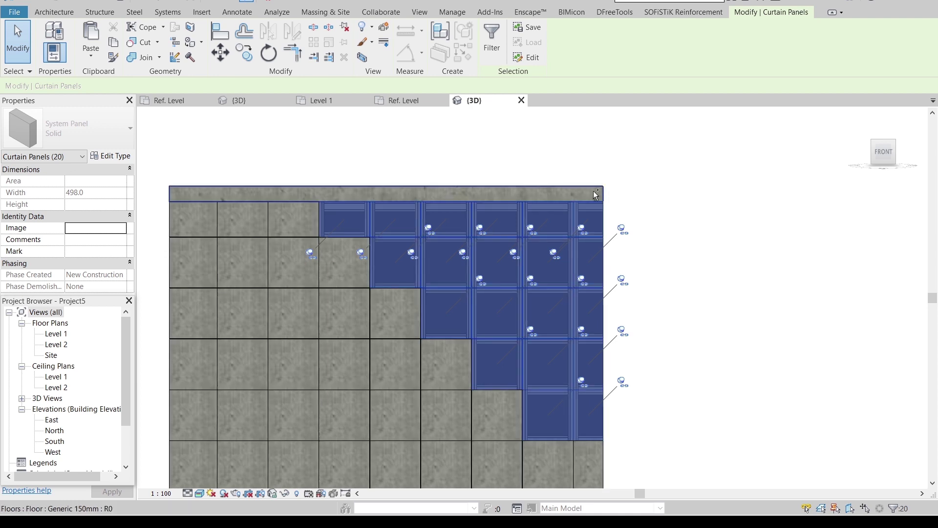
right_click(705, 308)
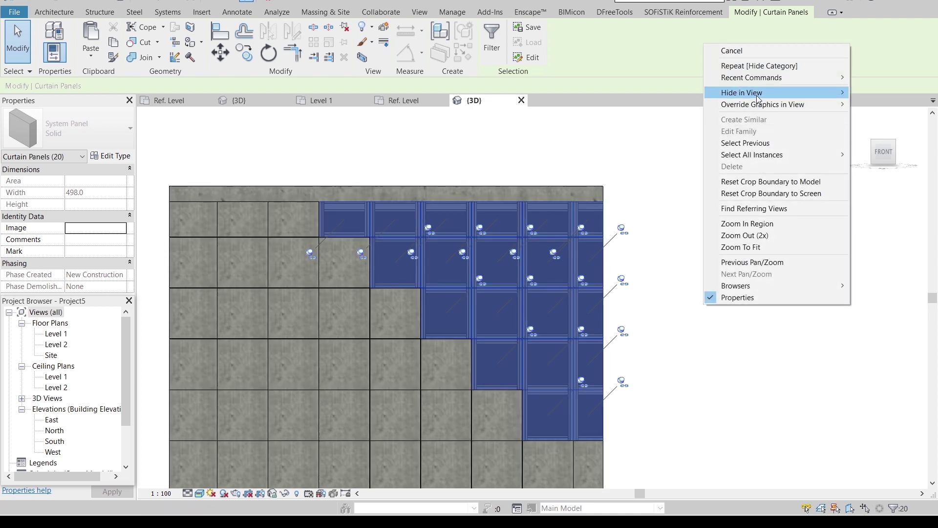
mouse_move(788, 99)
left_click(877, 92)
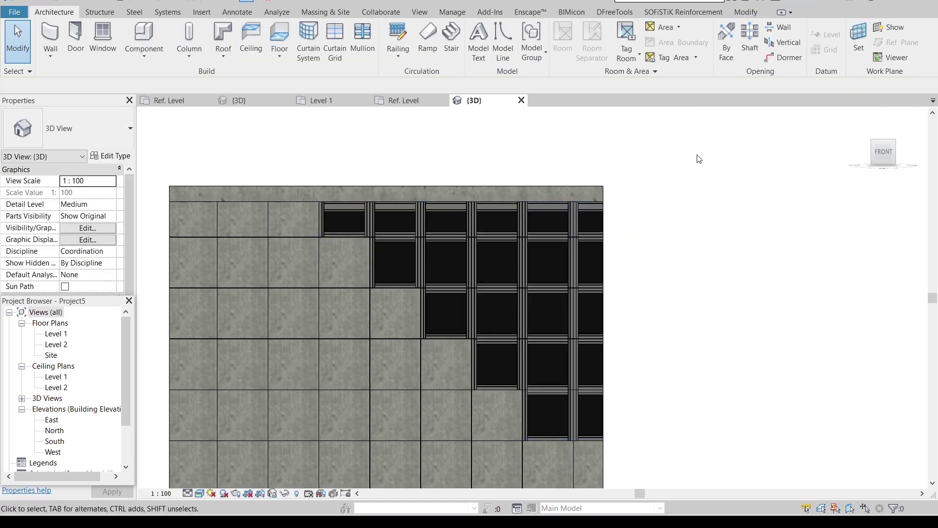
- Hide the Level 2 Generic 150mm floor slab as an element in the 3D view
left_click(590, 194)
right_click(687, 268)
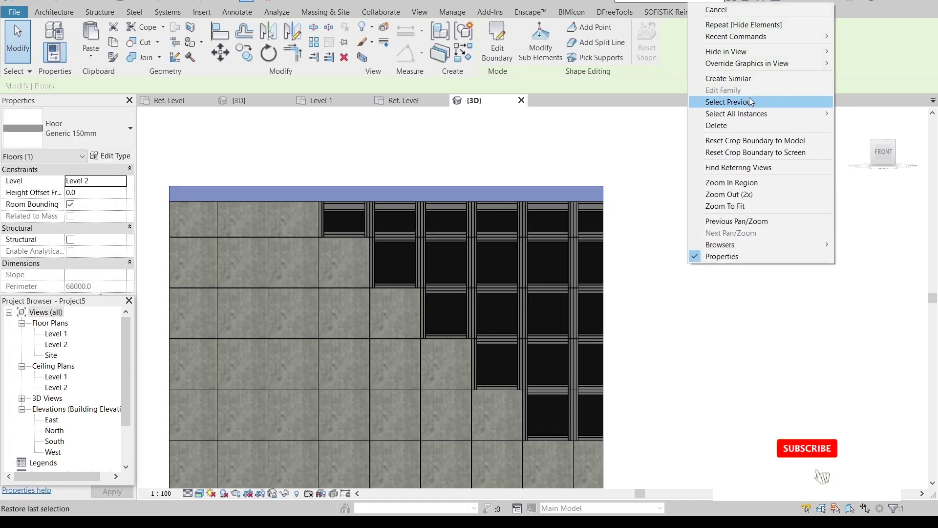
mouse_move(757, 51)
left_click(862, 51)
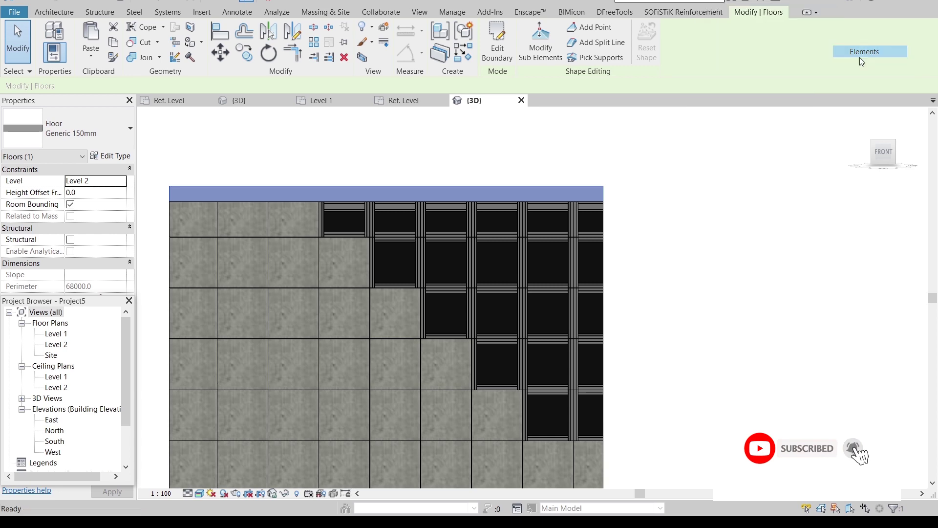
- Create parts from the Brick with Gypsum wall behind the ACM structure
scroll(698, 338, "down", 2)
middle_click_drag(698, 338, 575, 405)
scroll(575, 405, "down", 3)
middle_click_drag(703, 389, 502, 366, "shift")
scroll(503, 366, "up", 4)
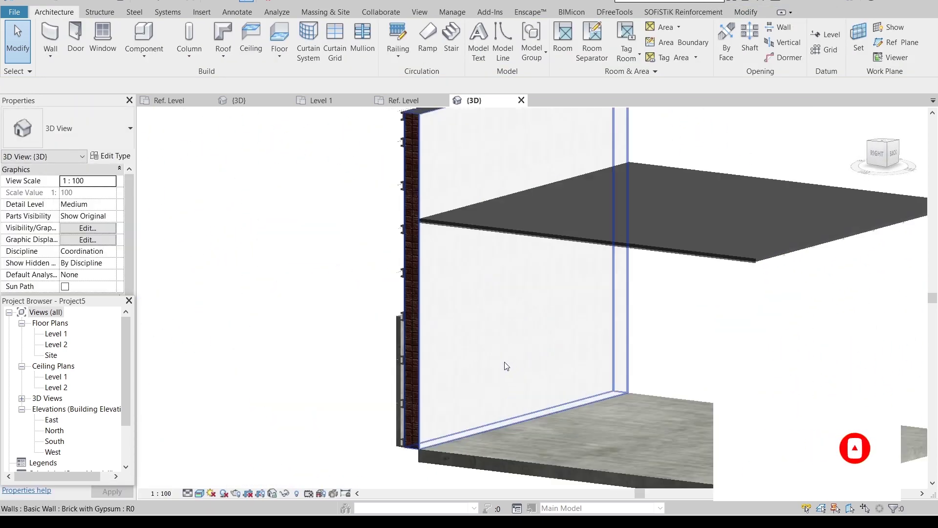
left_click(475, 428)
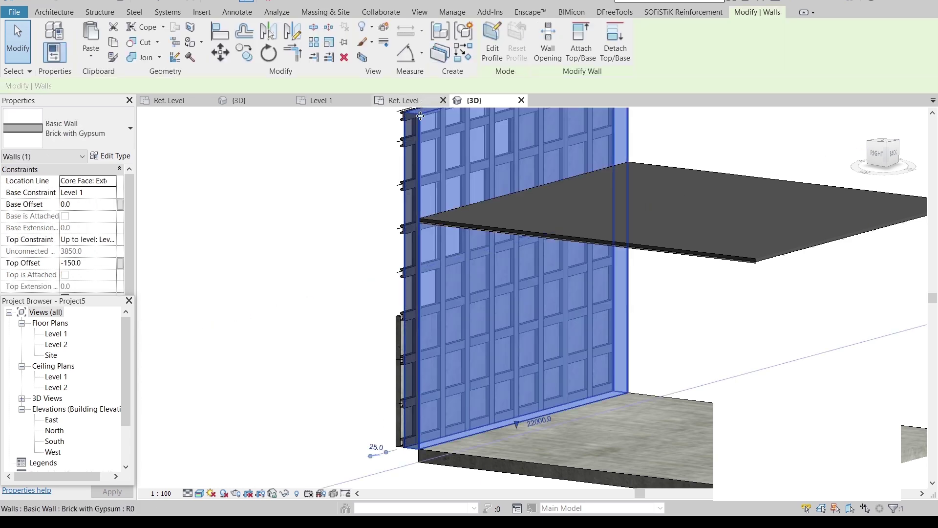
left_click(436, 56)
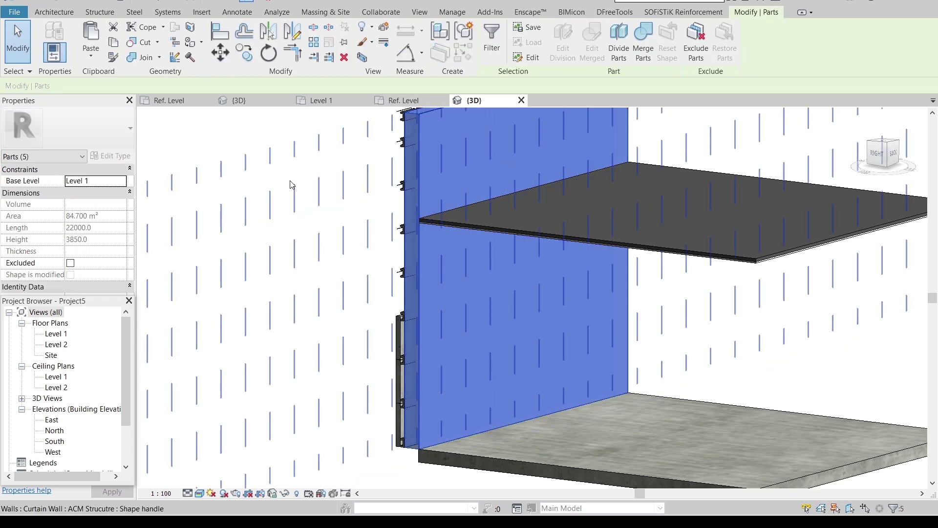
left_click(355, 316)
left_click(254, 128)
- Reveal hidden elements, raise the top face of the section box above Level 2, and leave the reveal mode
middle_click_drag(283, 249, 508, 293, "shift")
scroll(712, 266, "up", 3)
middle_click_drag(713, 266, 688, 343, "shift")
scroll(579, 332, "up", 4)
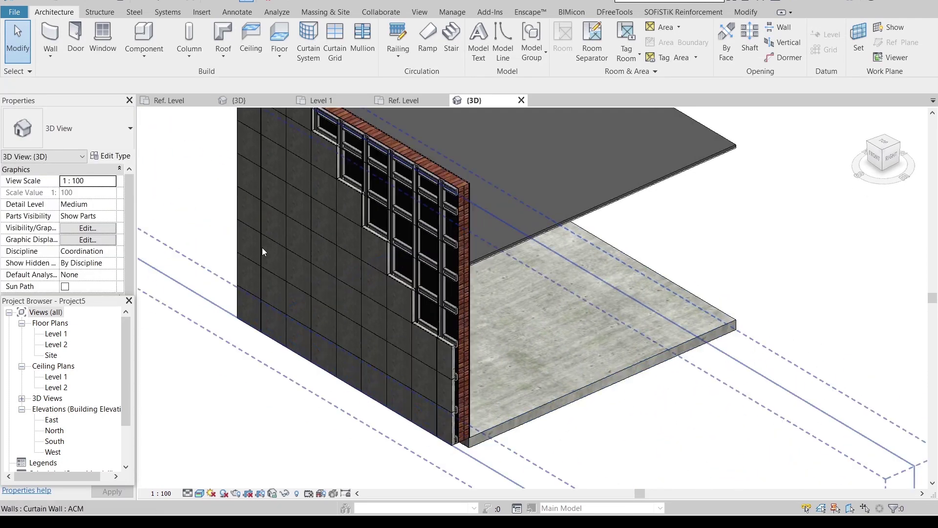
scroll(542, 317, "down", 3)
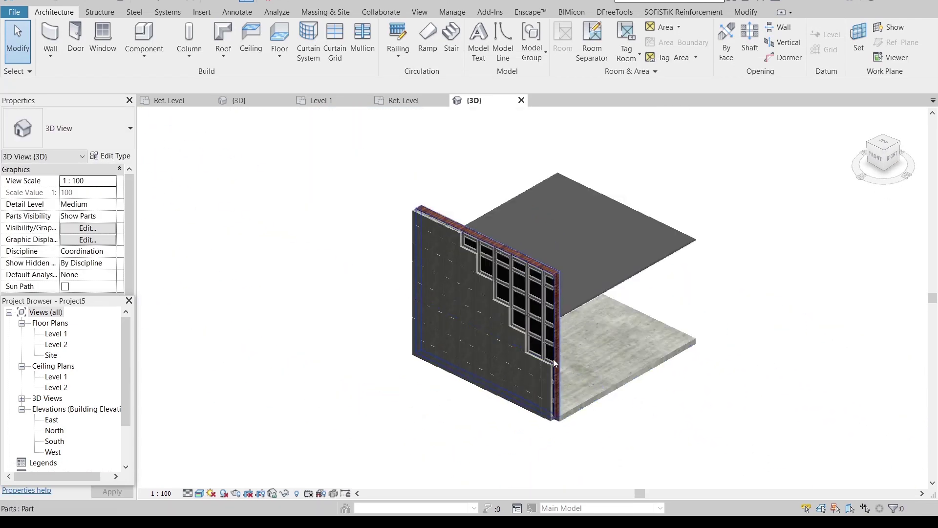
left_click(297, 494)
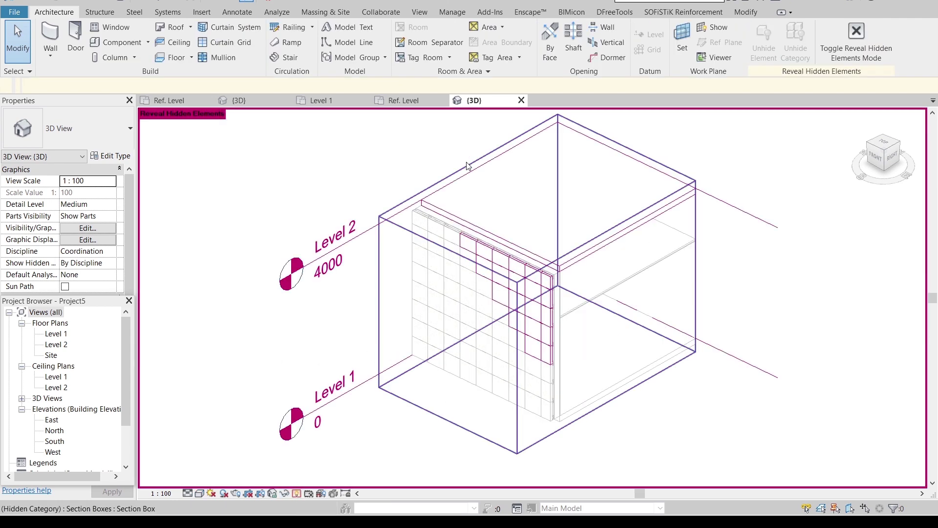
left_click(532, 184)
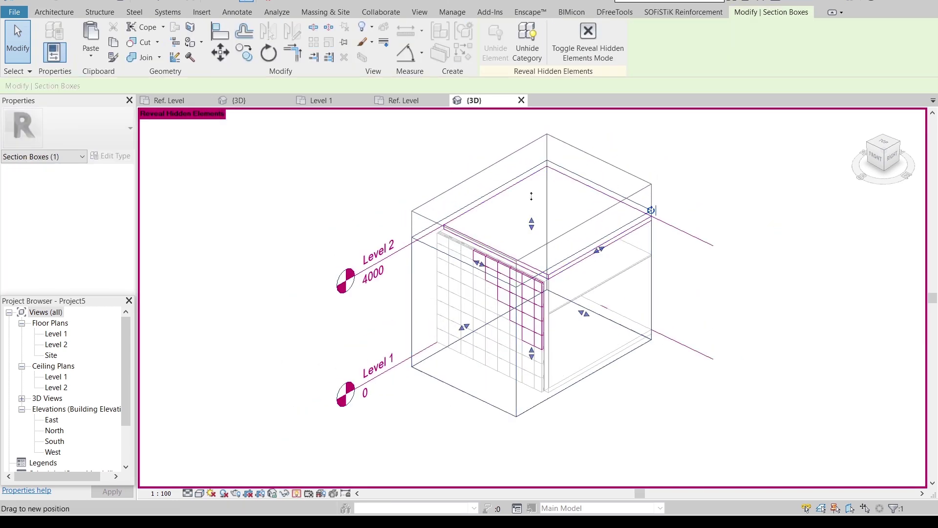
left_click_drag(532, 197, 532, 196)
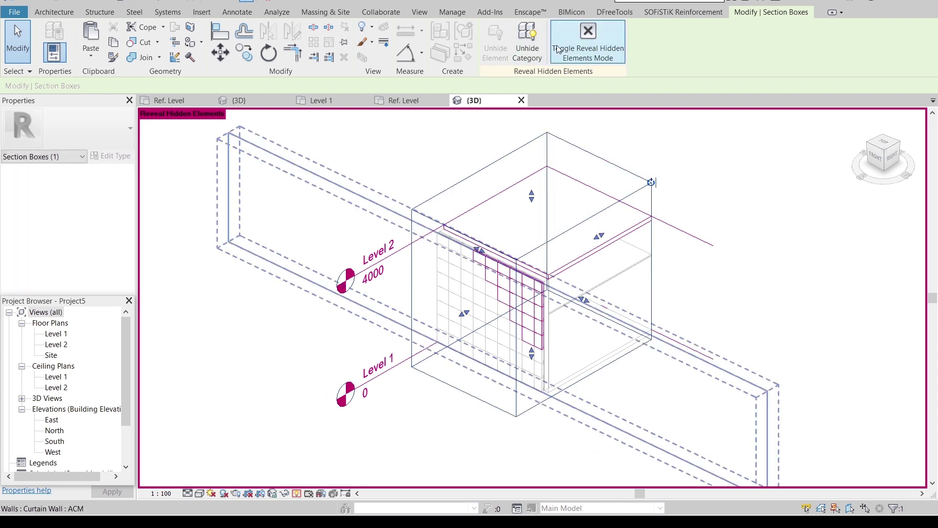
left_click(559, 49)
left_click(680, 229)
- Switch to the 3D view of Project1 and set its visual style to Consistent Colors
middle_click_drag(694, 285, 236, 119, "shift")
left_click(239, 101)
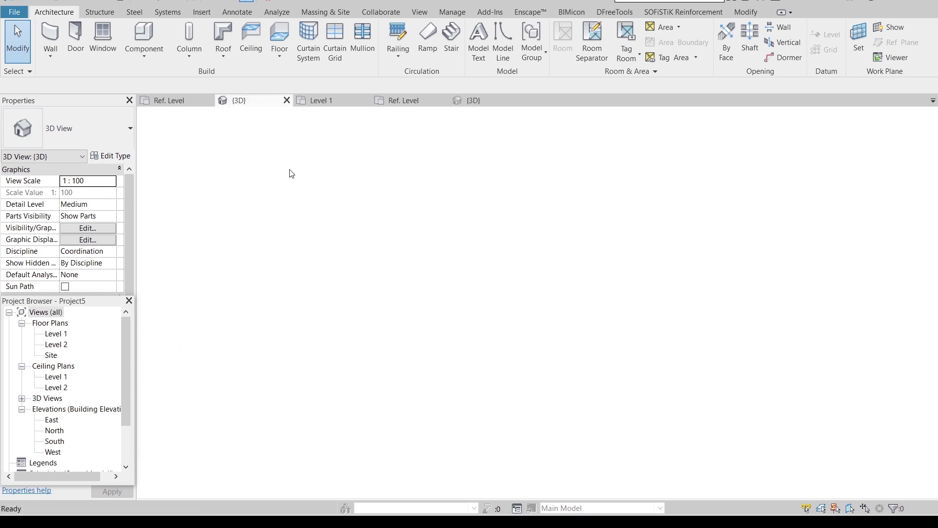
middle_click_drag(632, 397, 578, 380, "shift")
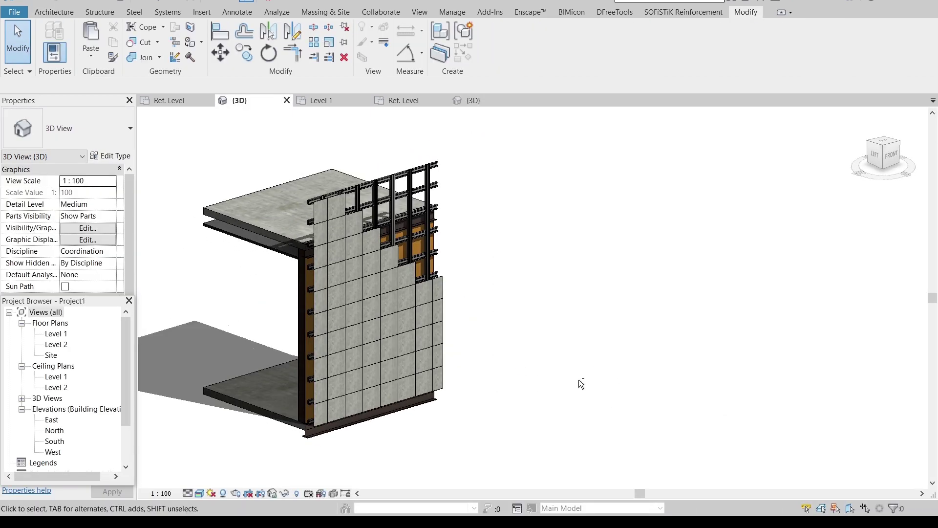
left_click(200, 493)
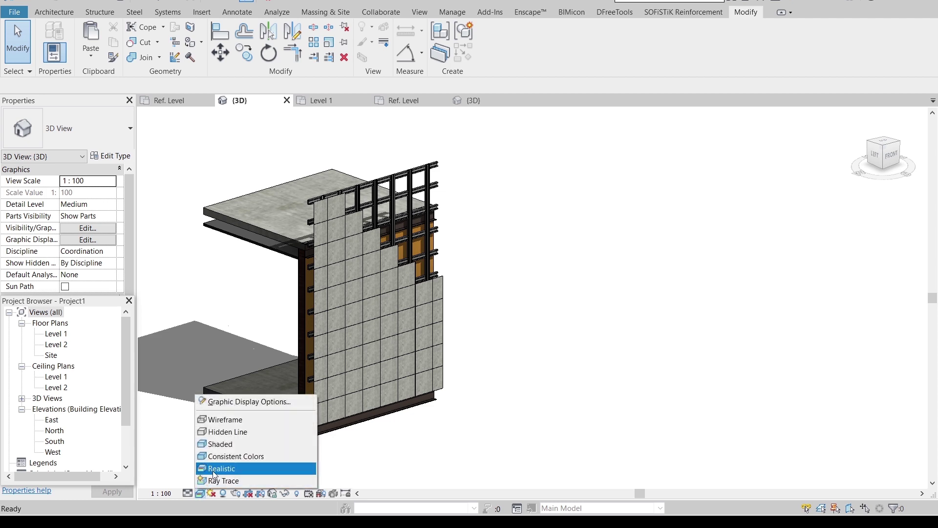
left_click(219, 456)
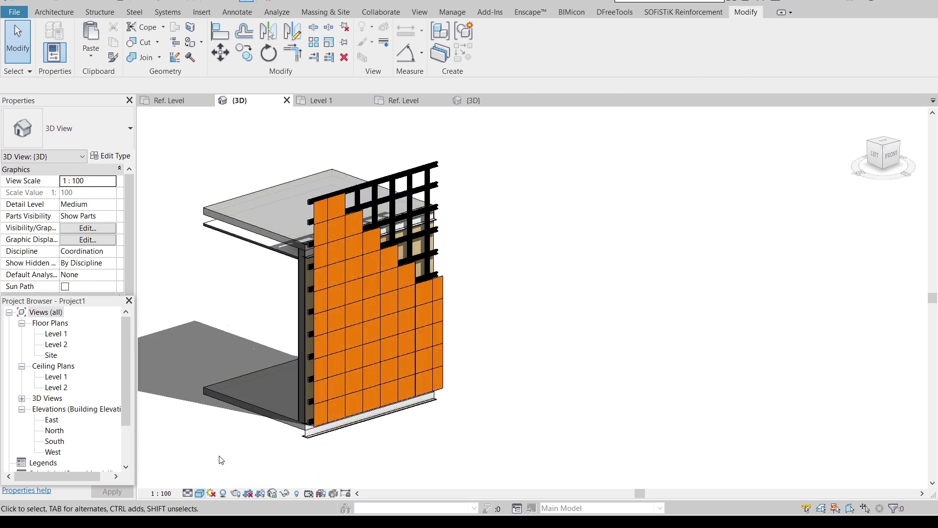